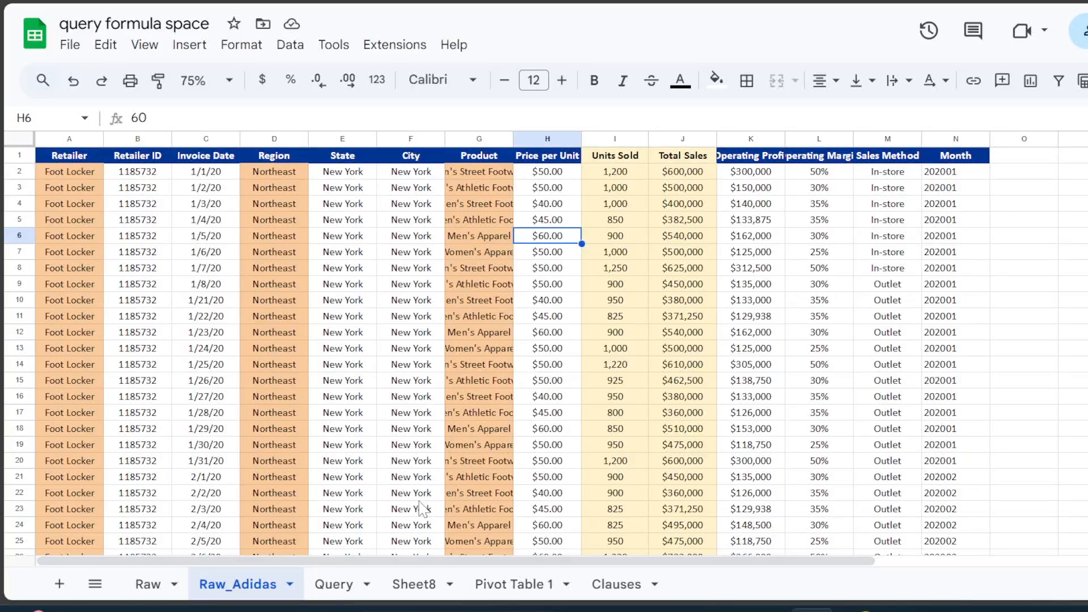
Open the Query sheet and select cell C2 beside the Day and Quantity table.
{"action": "left_click", "coordinate": [342, 583]}
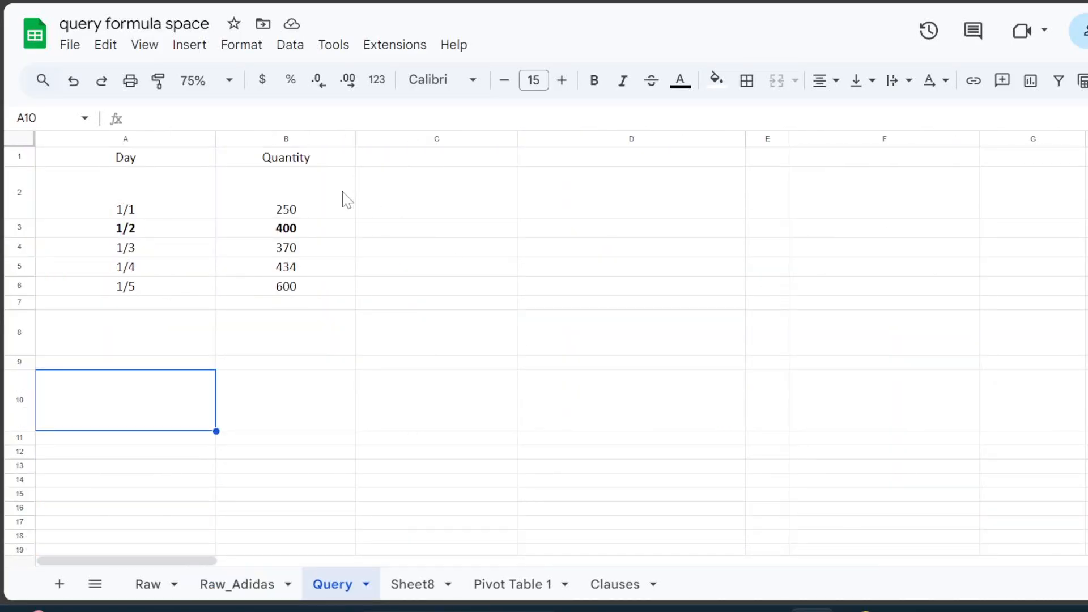
{"action": "left_click", "coordinate": [434, 195]}
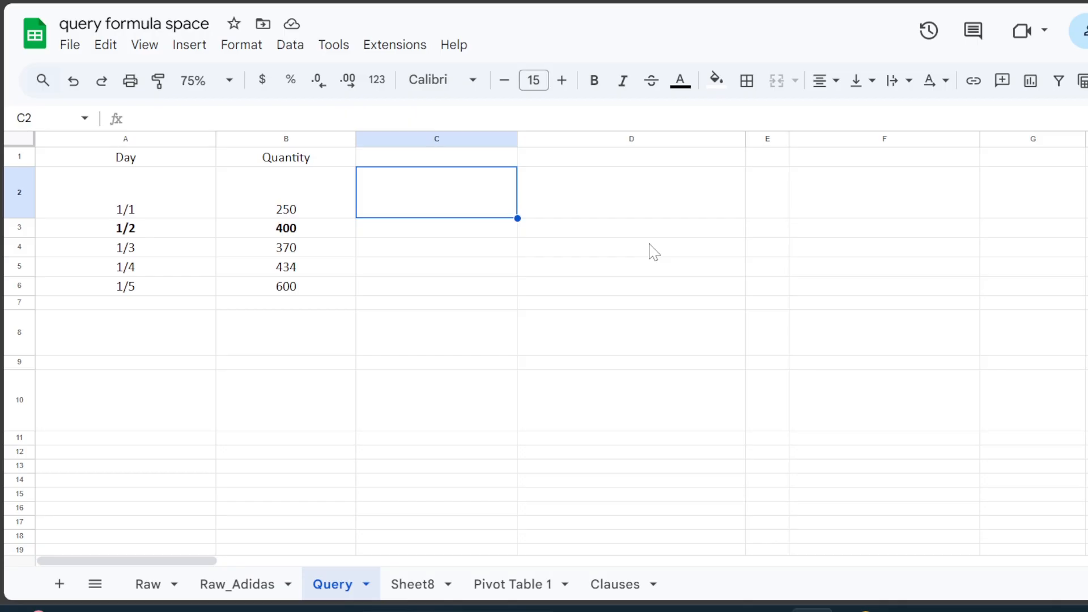
{"action": "type", "text": "=spar"}
{"action": "key", "text": "Tab"}
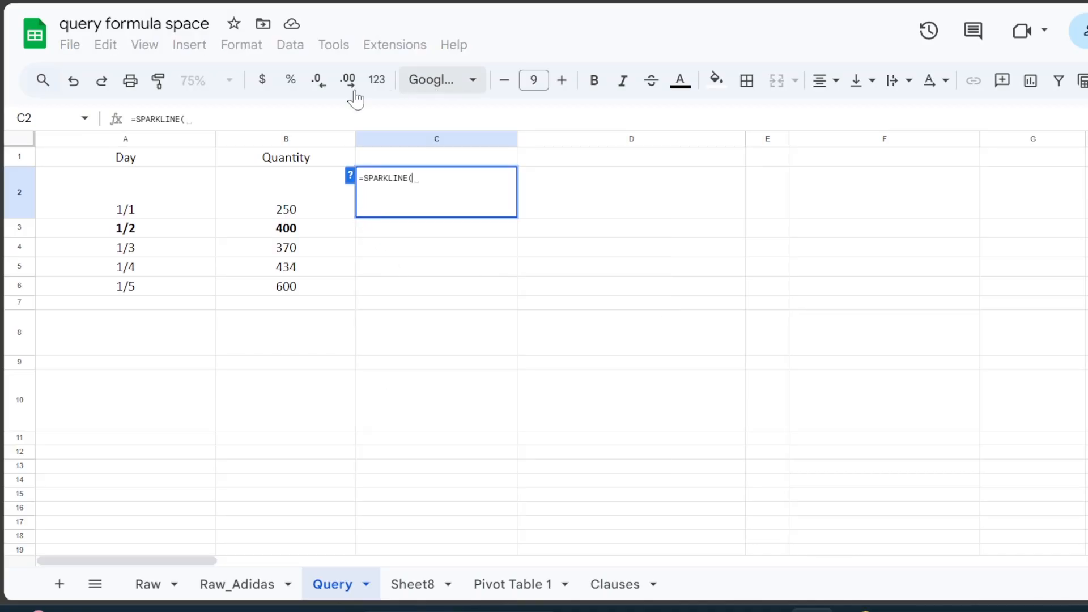
{"action": "key", "text": "Escape"}
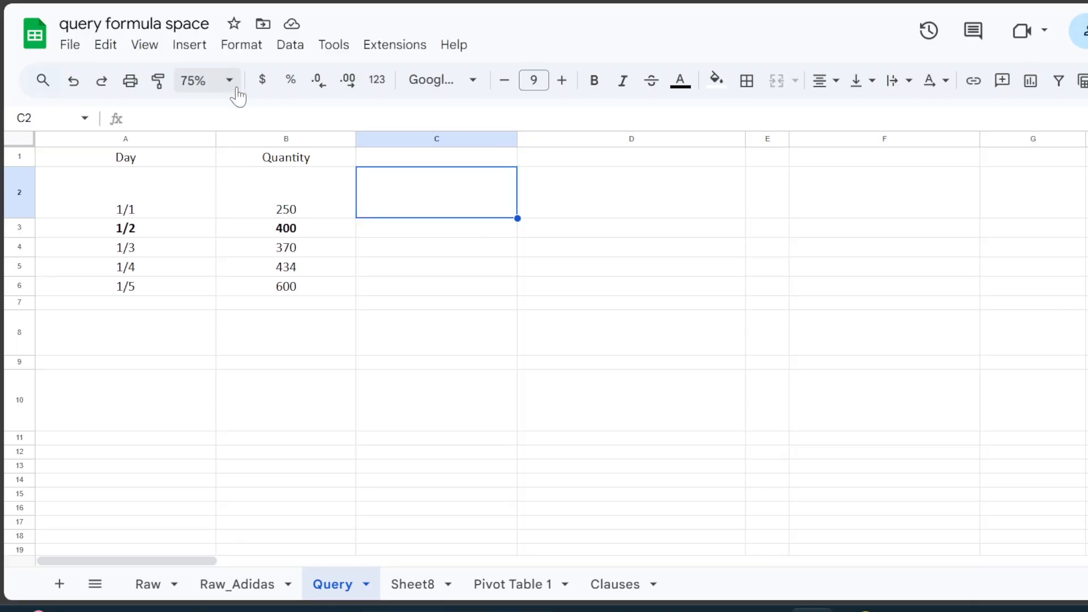
Set the sheet's zoom level to 90%.
{"action": "left_click", "coordinate": [229, 83]}
{"action": "left_click", "coordinate": [211, 179]}
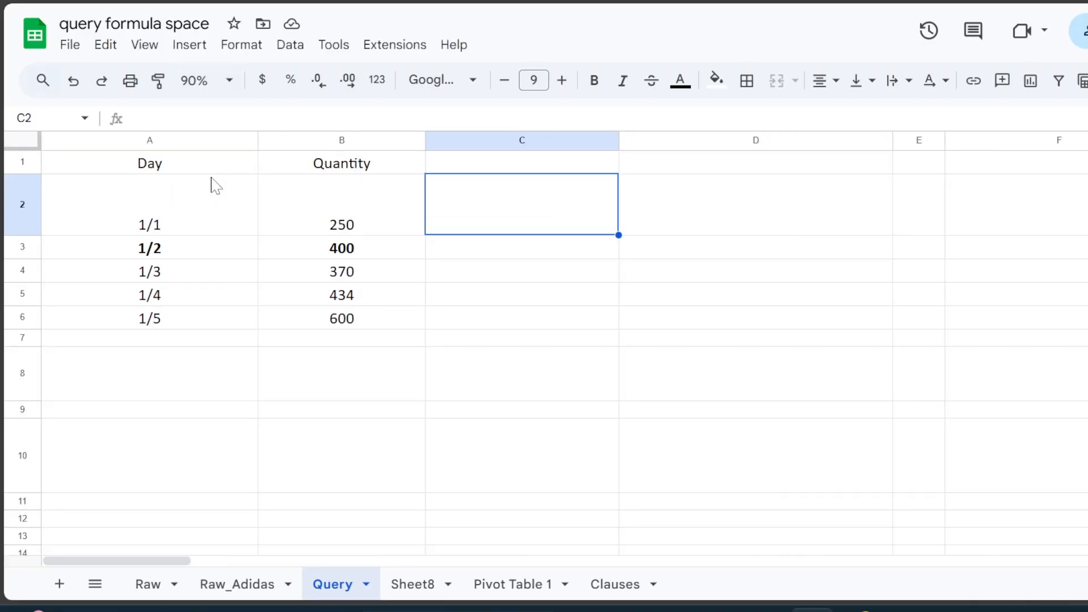
{"action": "type", "text": "=spar"}
{"action": "key", "text": "Tab"}
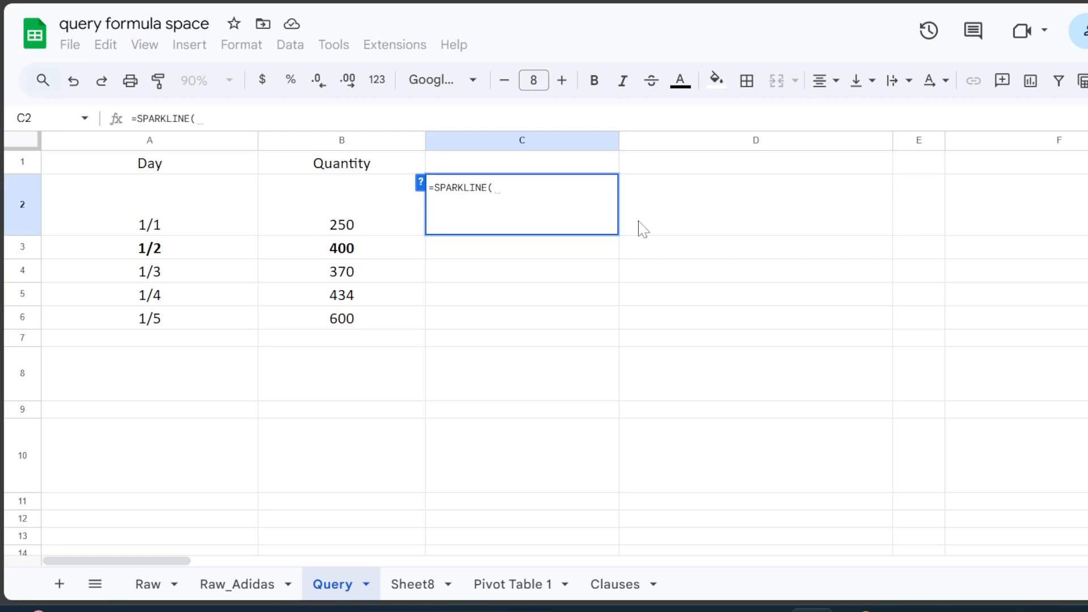
{"action": "key", "text": "ctrl+a"}
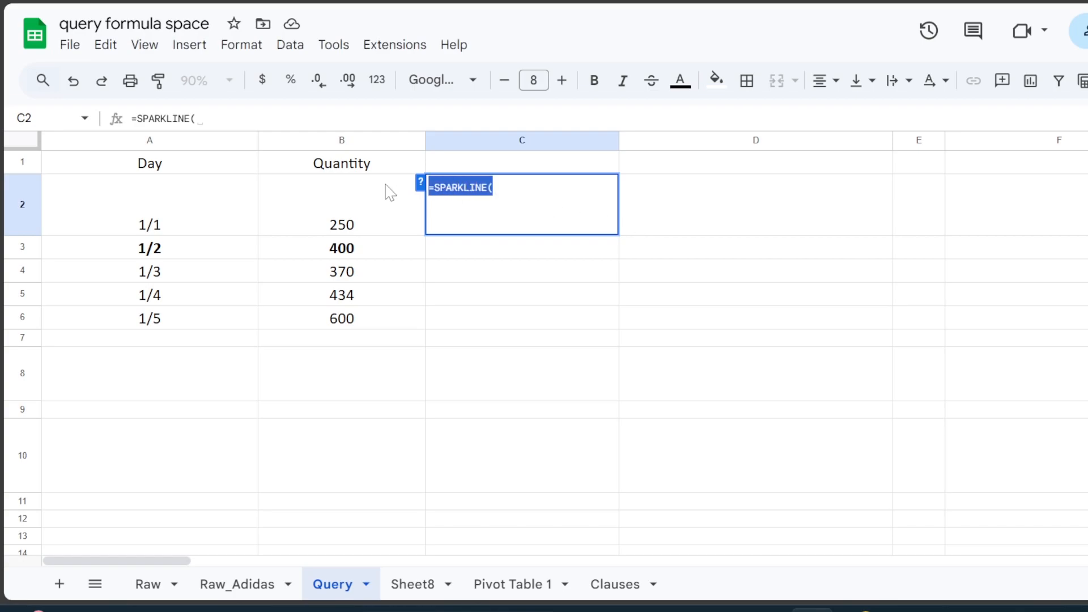
{"action": "key", "text": "BackSpace"}
{"action": "key", "text": "Return"}
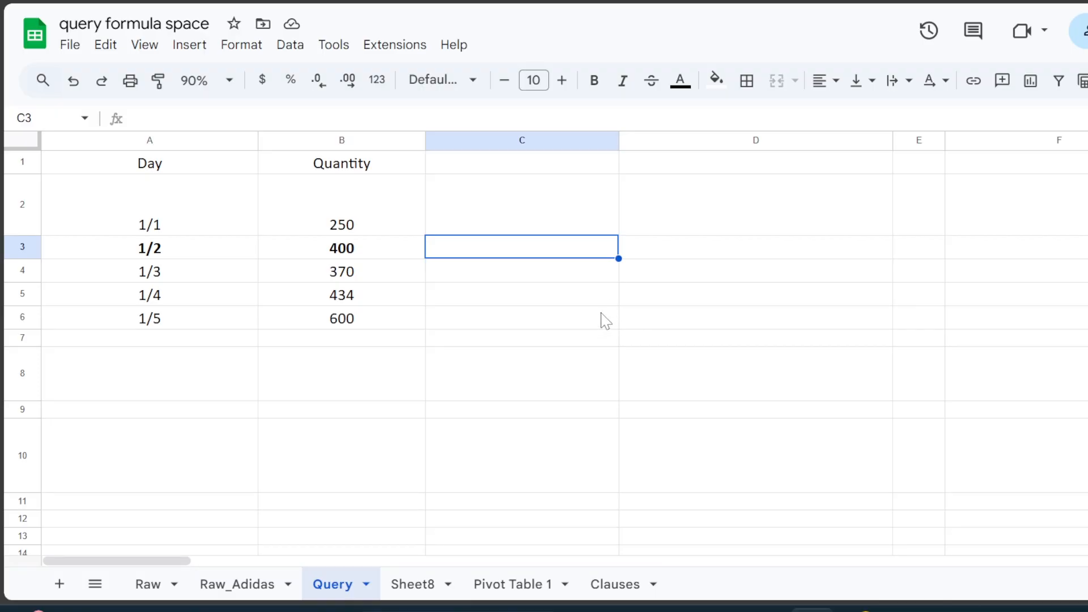
Start a SPARKLINE formula in cell C2, leaving its data argument open.
{"action": "left_click_drag", "start_coordinate": [182, 170], "coordinate": [323, 332]}
{"action": "left_click", "coordinate": [467, 306]}
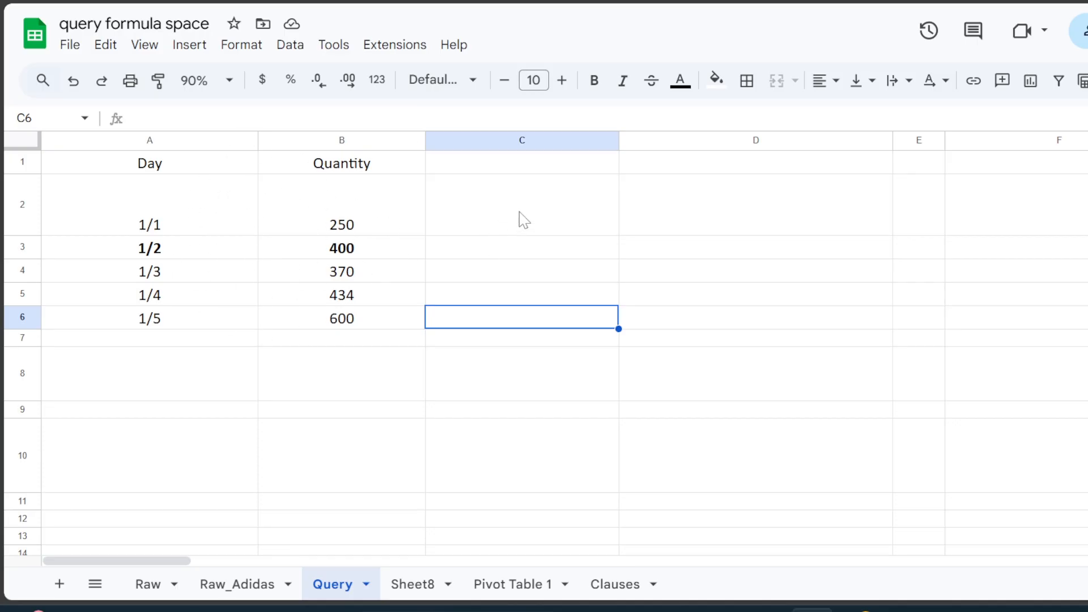
{"action": "left_click", "coordinate": [544, 232]}
{"action": "type", "text": "=spar"}
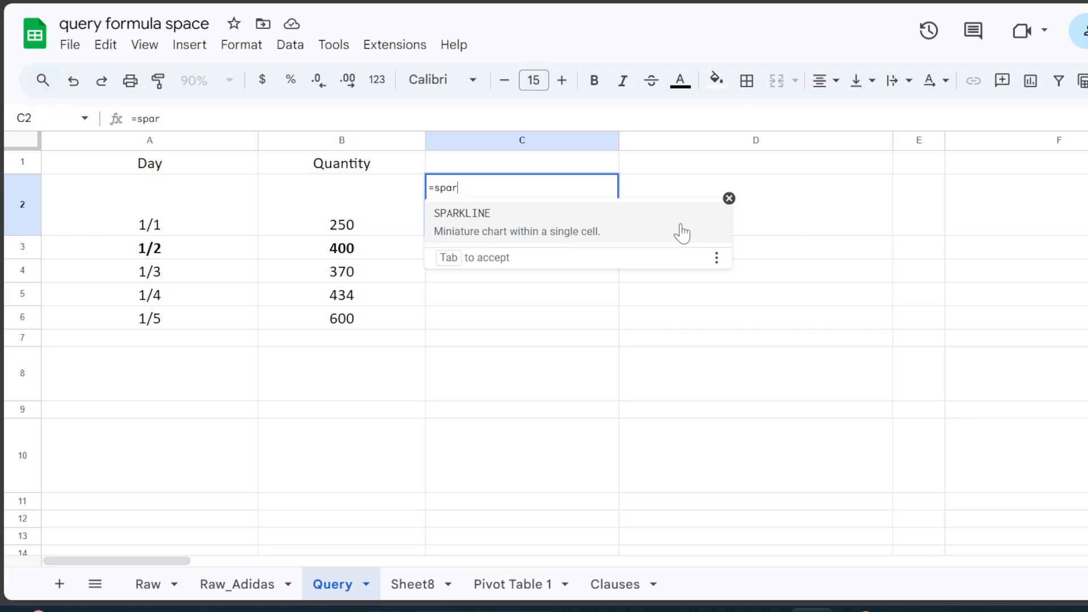
{"action": "left_click", "coordinate": [708, 227]}
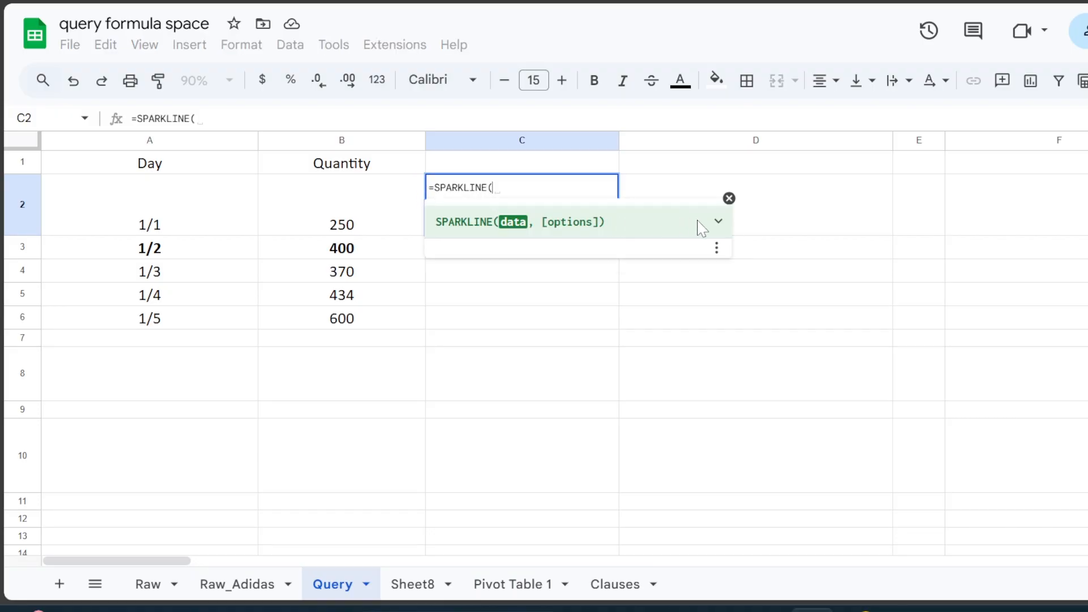
Expand the SPARKLINE function description, open its full help article, and place the article over the middle of the sheet.
{"action": "left_click", "coordinate": [719, 222]}
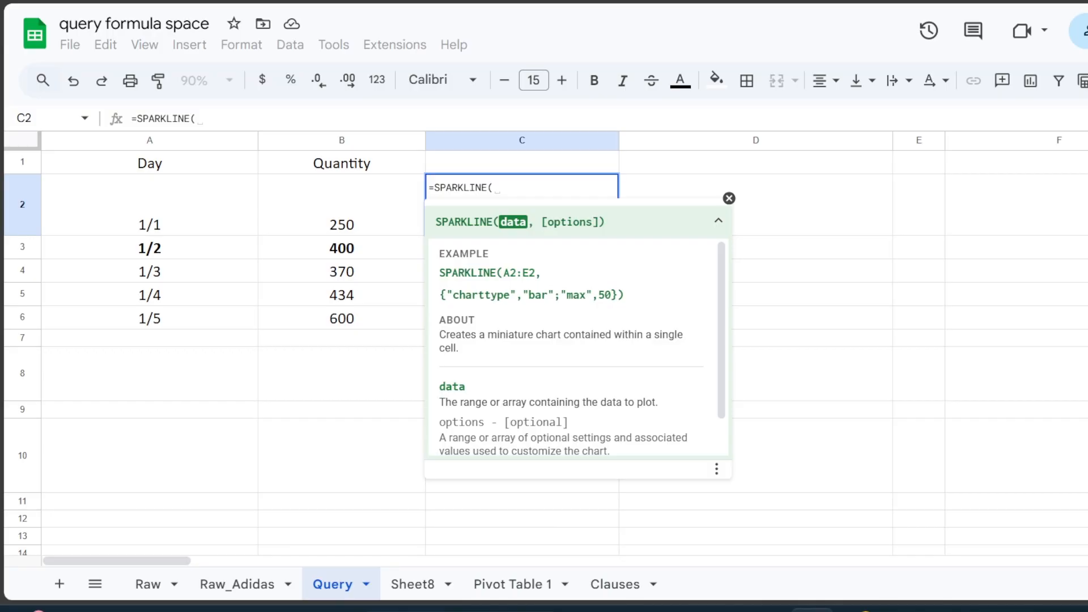
{"action": "scroll", "coordinate": [658, 326], "scroll_direction": "down", "scroll_amount": 1}
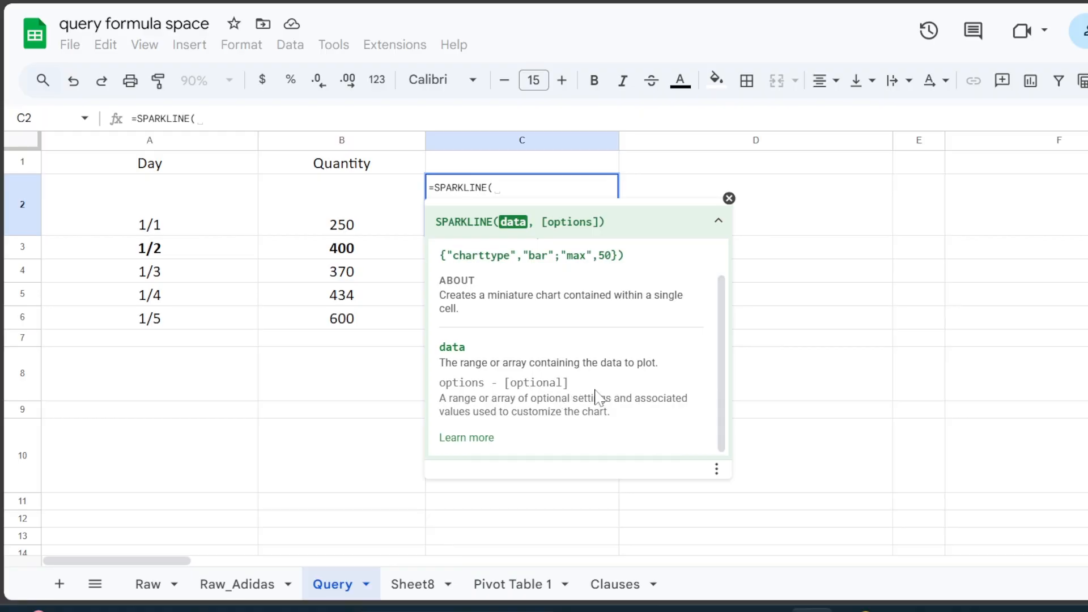
{"action": "left_click", "coordinate": [465, 440]}
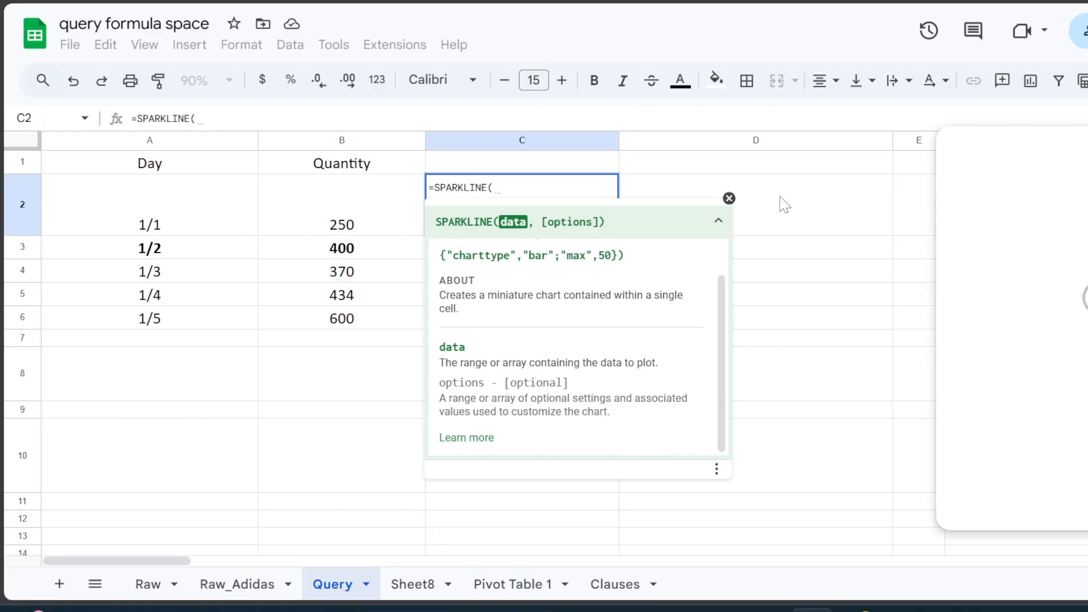
{"action": "left_click_drag", "start_coordinate": [1070, 131], "coordinate": [516, 131]}
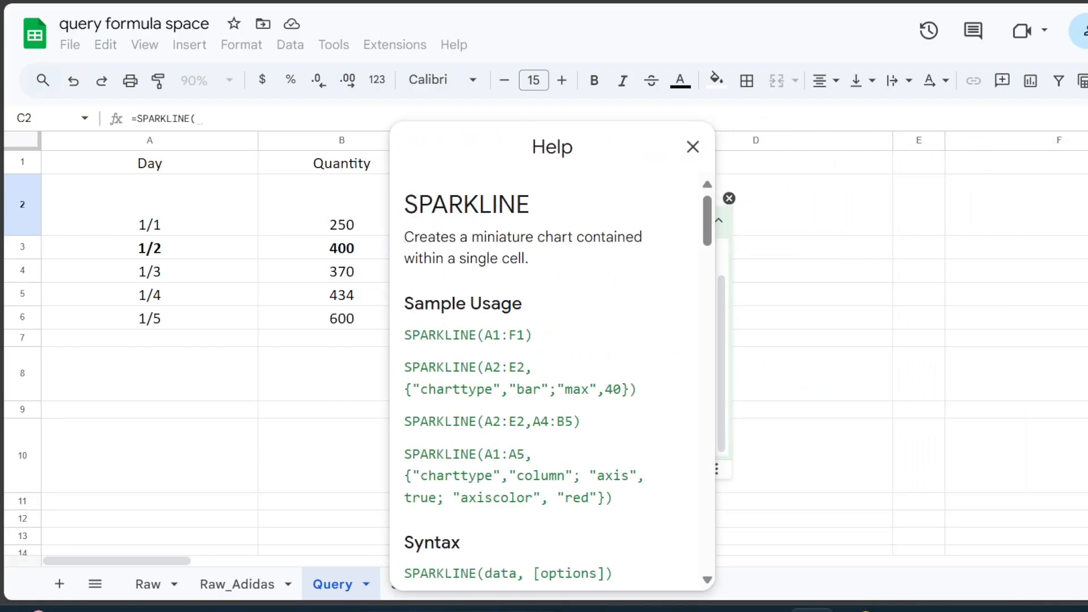
{"action": "scroll", "coordinate": [539, 352], "scroll_direction": "down", "scroll_amount": 3}
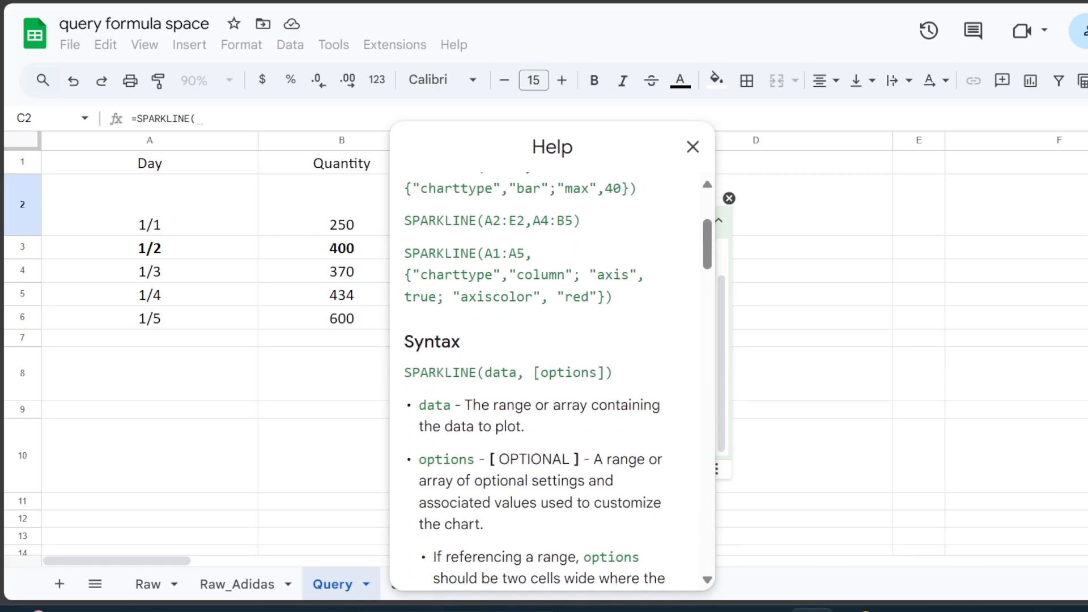
{"action": "left_click_drag", "start_coordinate": [590, 156], "coordinate": [604, 108]}
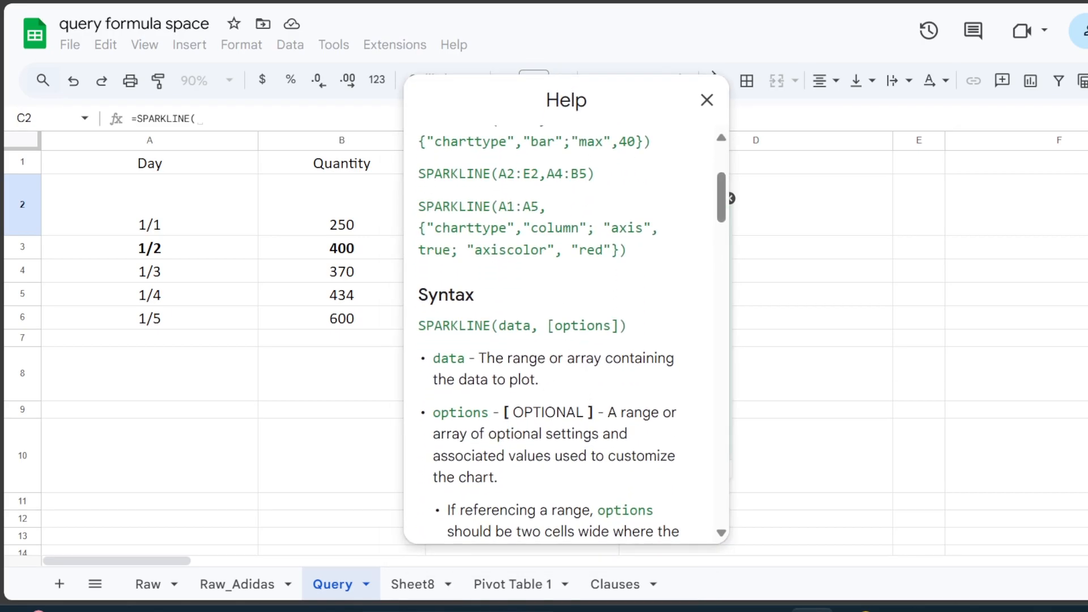
Read the help article's chart types, the options for line, column, winloss and bar sparklines, and the notes, and close the article.
{"action": "scroll", "coordinate": [599, 425], "scroll_direction": "down", "scroll_amount": 4}
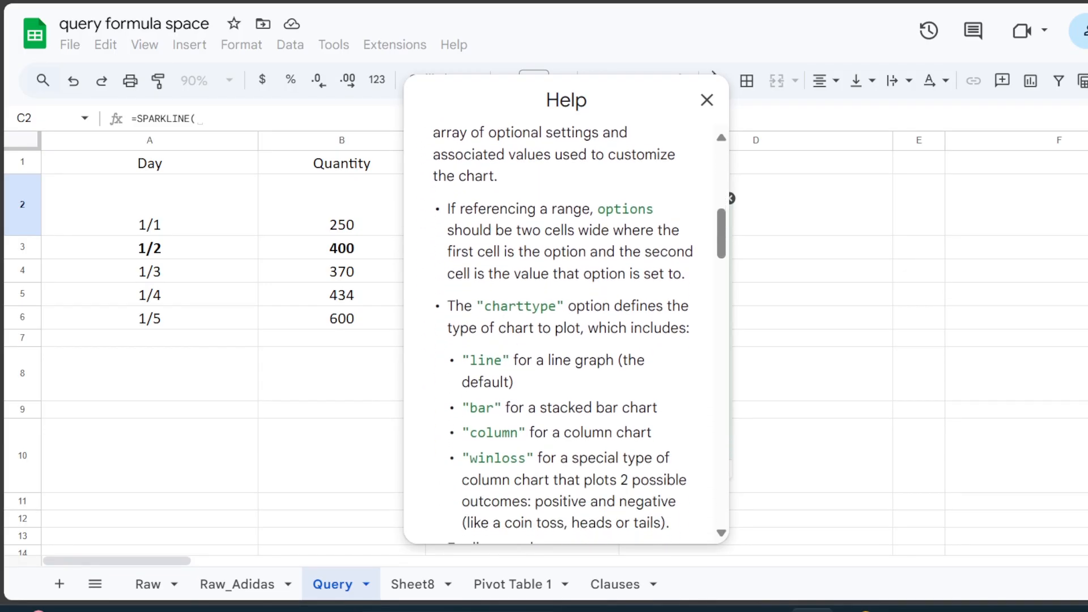
{"action": "scroll", "coordinate": [567, 334], "scroll_direction": "down", "scroll_amount": 2}
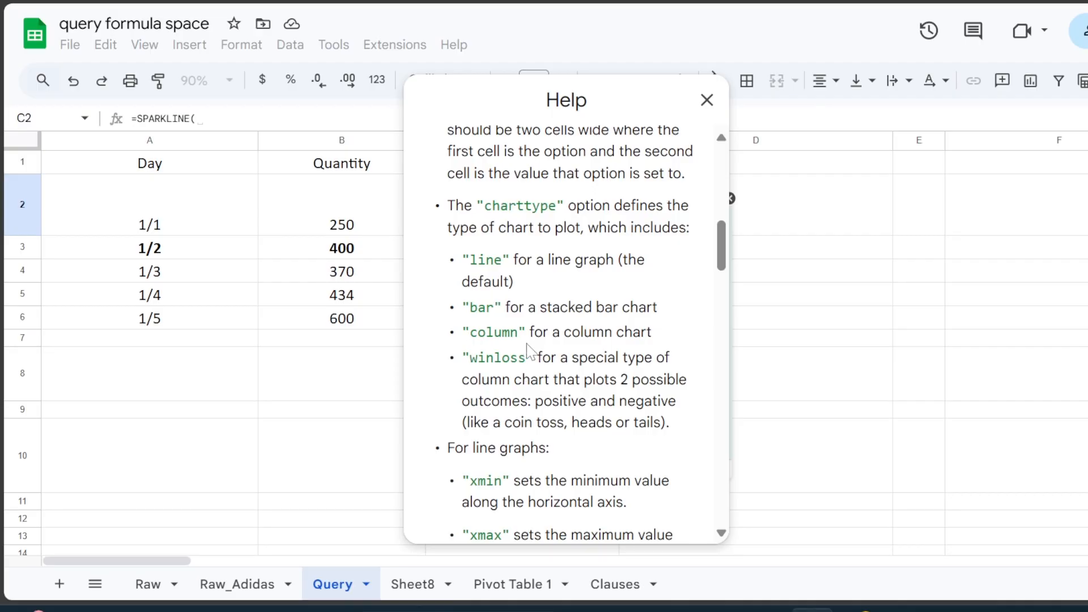
{"action": "scroll", "coordinate": [541, 354], "scroll_direction": "down", "scroll_amount": 4}
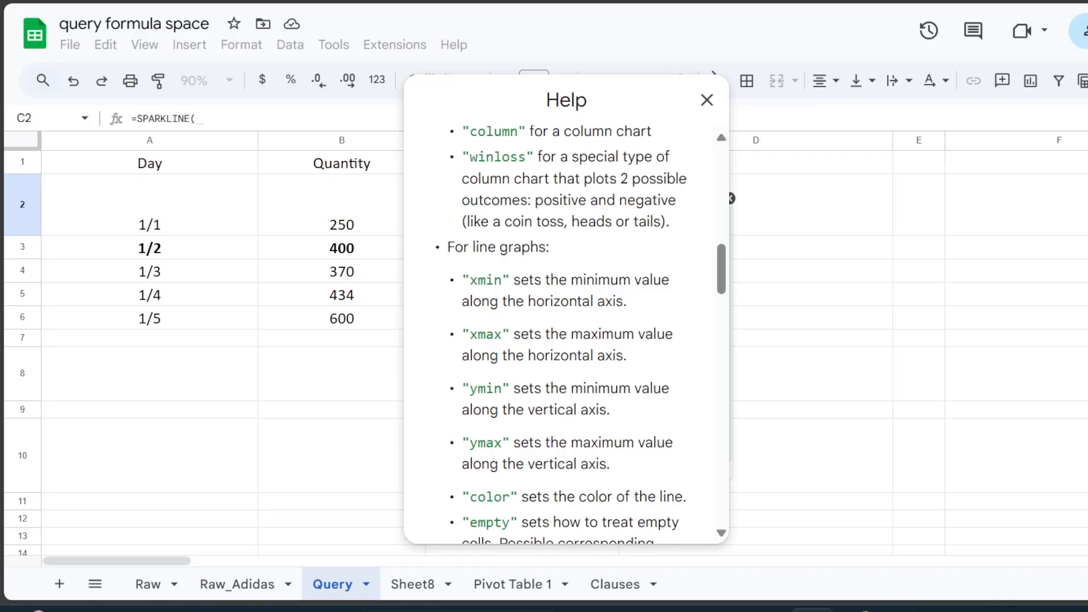
{"action": "scroll", "coordinate": [519, 386], "scroll_direction": "down", "scroll_amount": 4}
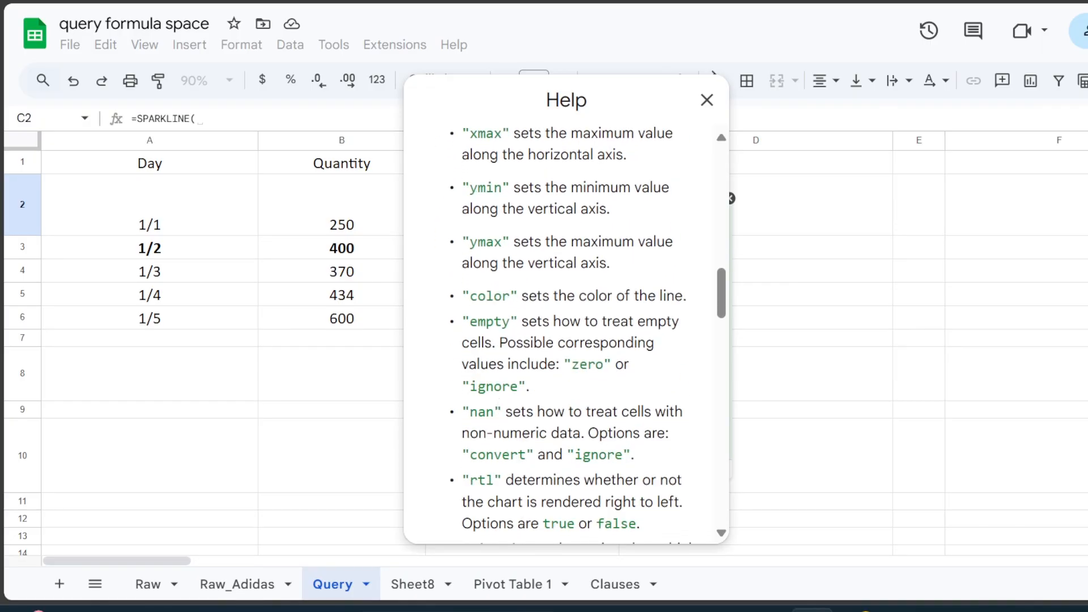
{"action": "scroll", "coordinate": [567, 328], "scroll_direction": "down", "scroll_amount": 4}
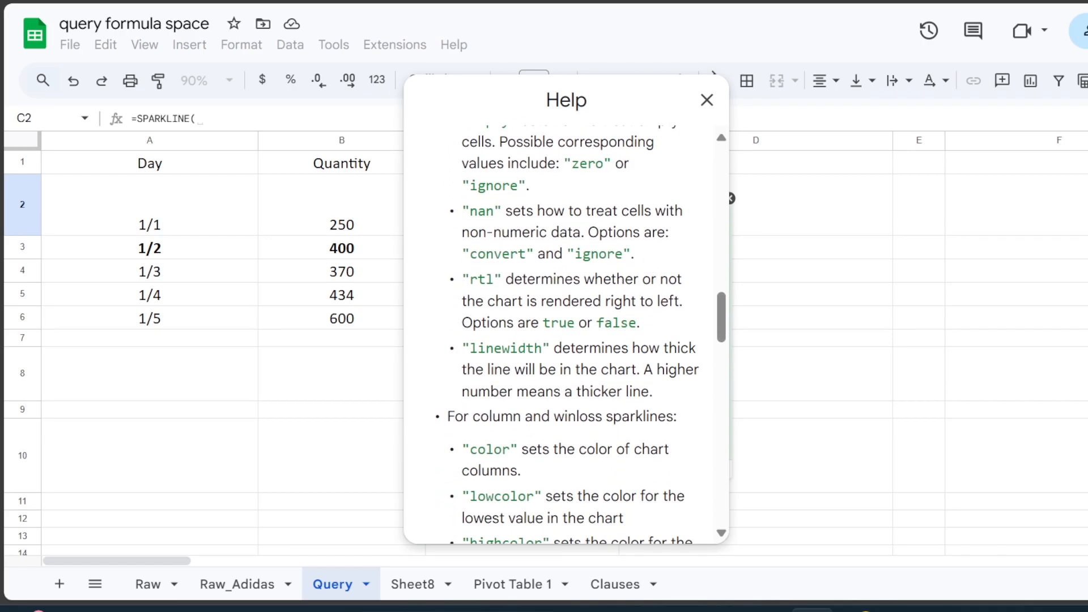
{"action": "scroll", "coordinate": [566, 329], "scroll_direction": "down", "scroll_amount": 2}
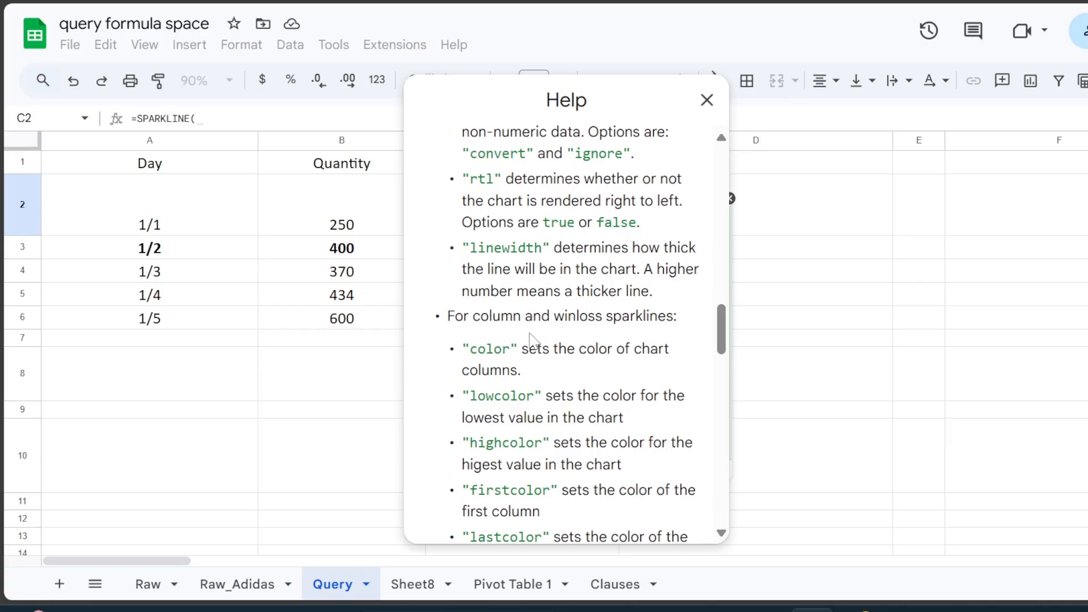
{"action": "scroll", "coordinate": [524, 374], "scroll_direction": "down", "scroll_amount": 9}
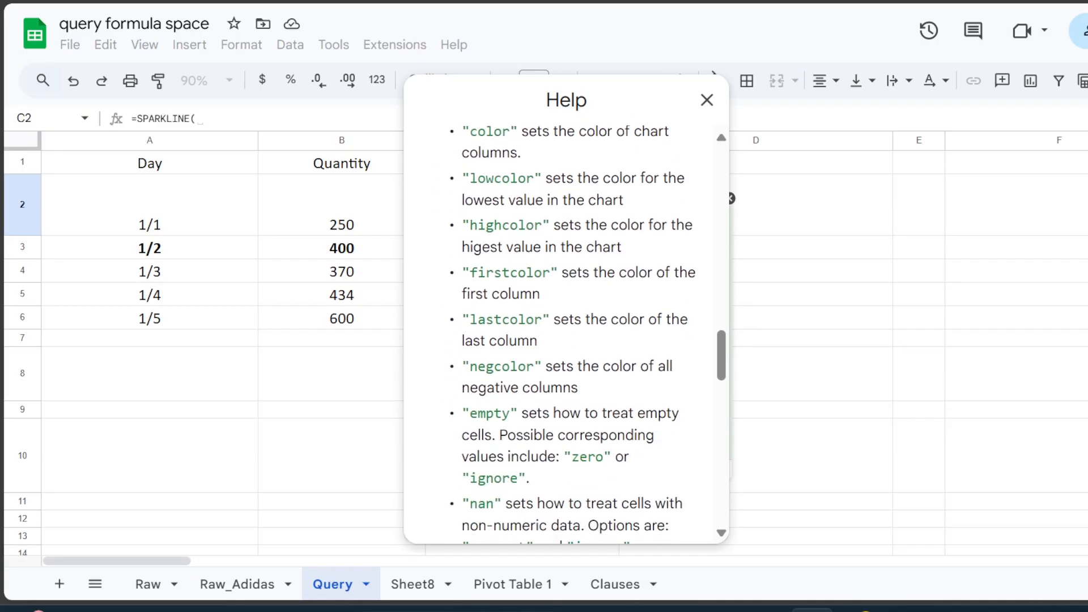
{"action": "scroll", "coordinate": [523, 385], "scroll_direction": "down", "scroll_amount": 1}
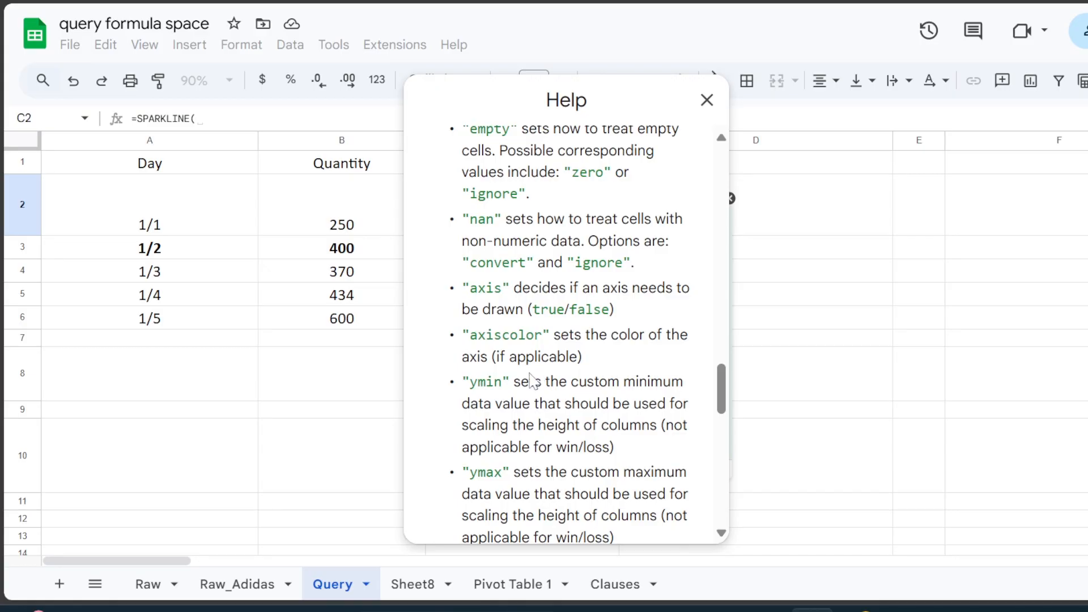
{"action": "scroll", "coordinate": [527, 401], "scroll_direction": "down", "scroll_amount": 4}
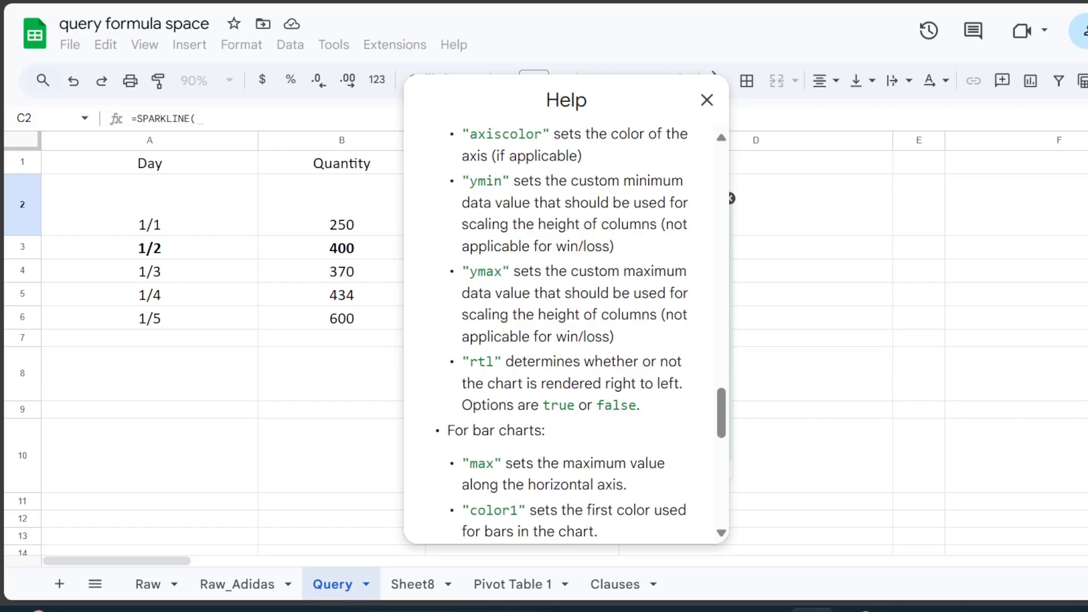
{"action": "scroll", "coordinate": [617, 251], "scroll_direction": "down", "scroll_amount": 10}
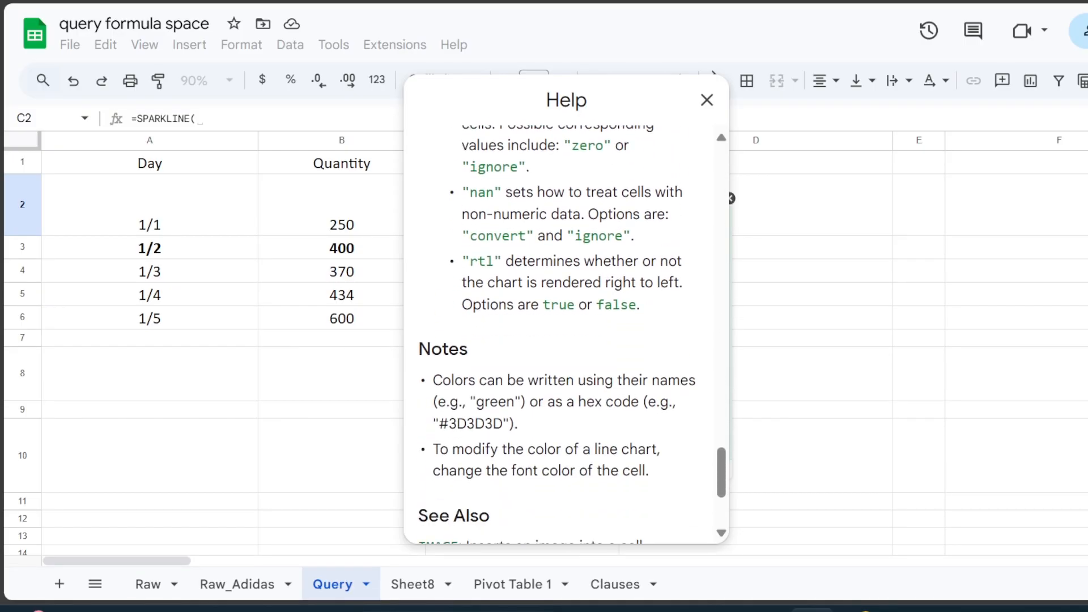
{"action": "scroll", "coordinate": [661, 345], "scroll_direction": "up", "scroll_amount": 5}
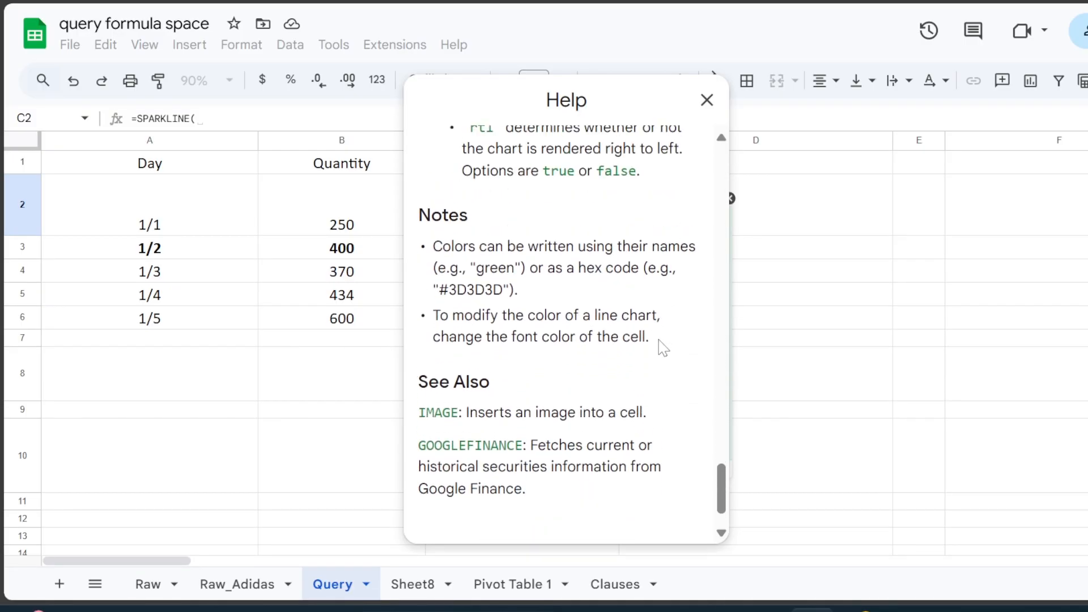
{"action": "scroll", "coordinate": [651, 343], "scroll_direction": "up", "scroll_amount": 15}
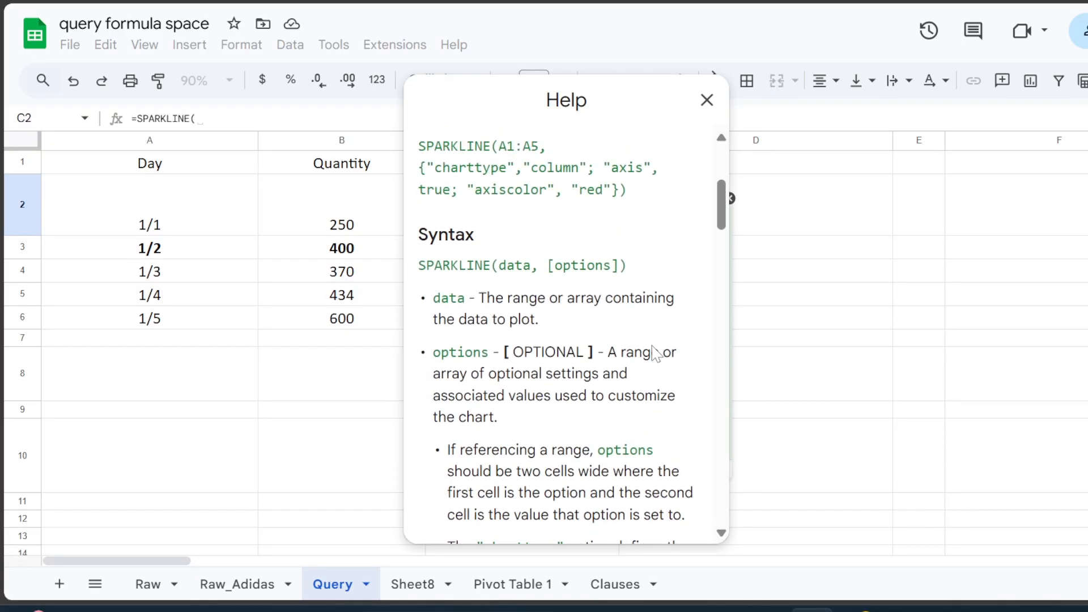
{"action": "scroll", "coordinate": [654, 356], "scroll_direction": "up", "scroll_amount": 2}
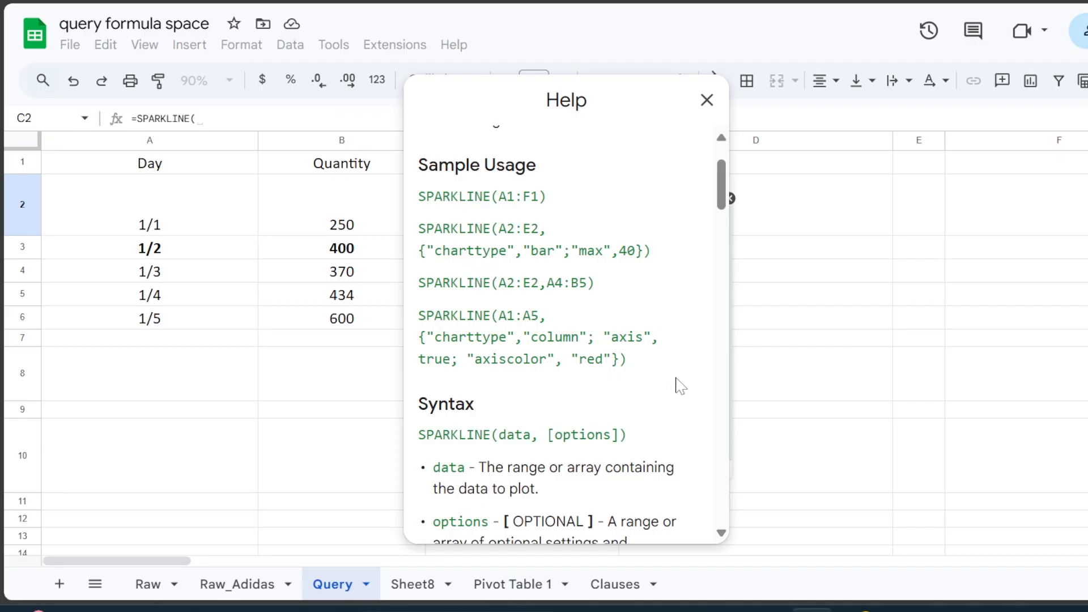
{"action": "scroll", "coordinate": [670, 392], "scroll_direction": "down", "scroll_amount": 15}
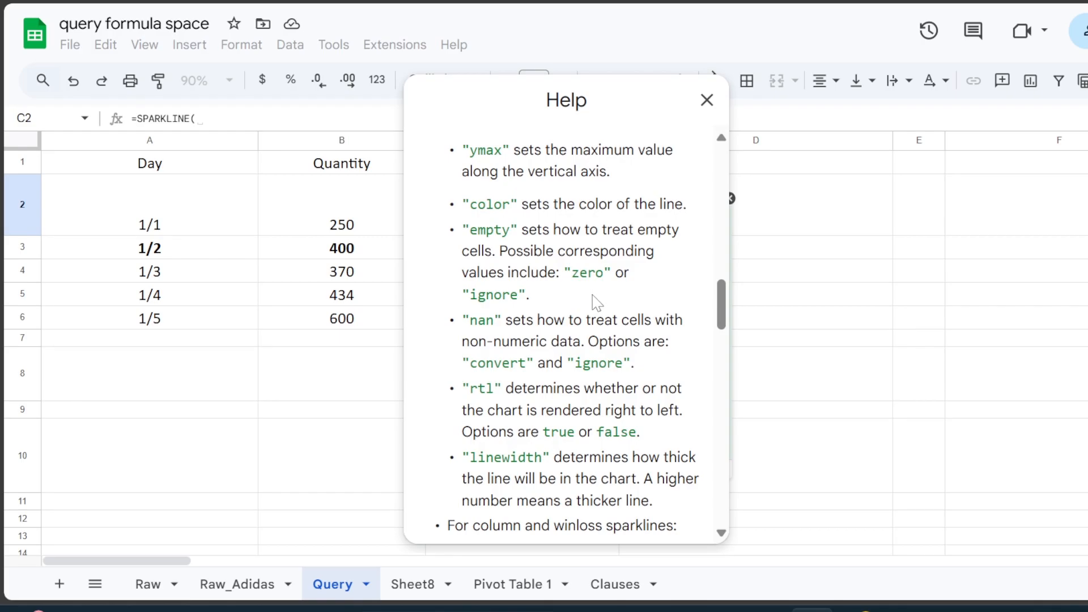
{"action": "scroll", "coordinate": [593, 294], "scroll_direction": "down", "scroll_amount": 5}
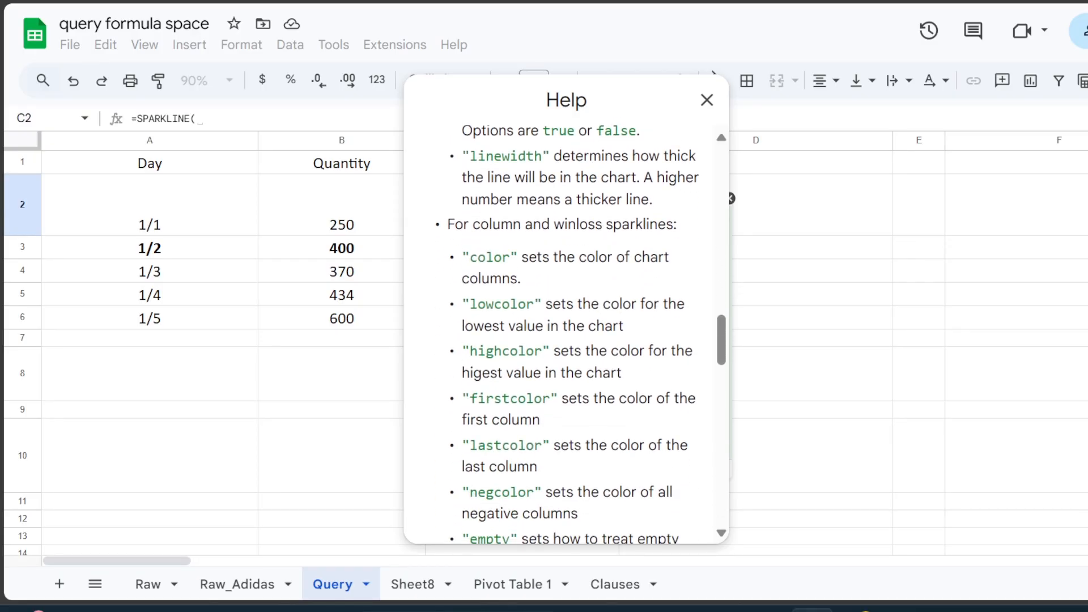
{"action": "scroll", "coordinate": [566, 318], "scroll_direction": "up", "scroll_amount": 5}
{"action": "left_click", "coordinate": [707, 100]}
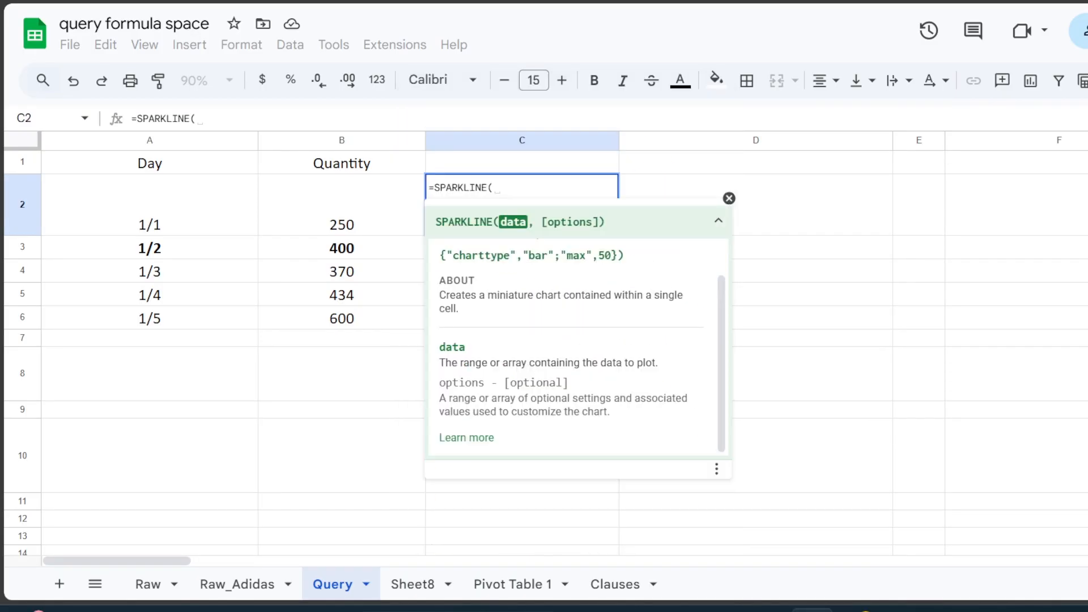
Supply the range A1:B6 as the data argument of the SPARKLINE formula in C2, ready for the options argument.
{"action": "left_click", "coordinate": [500, 187]}
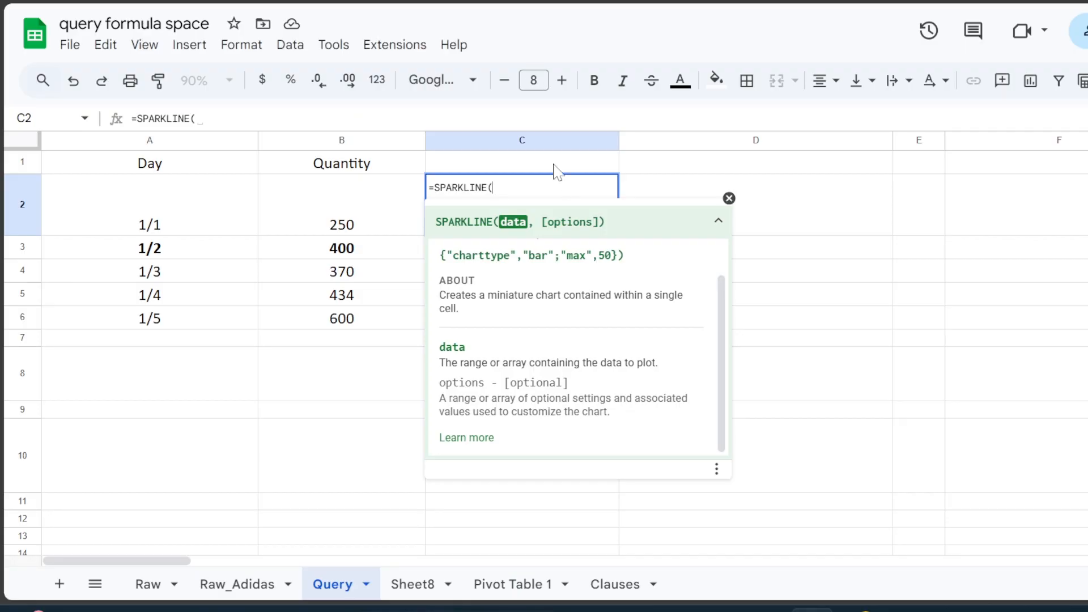
{"action": "left_click_drag", "start_coordinate": [156, 171], "coordinate": [347, 317]}
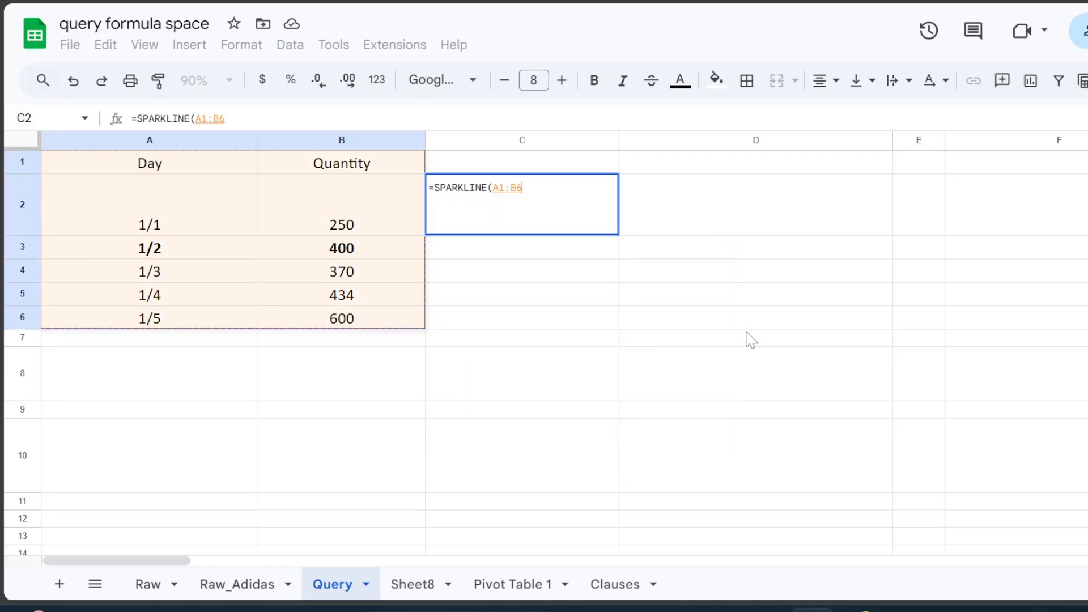
{"action": "type", "text": "."}
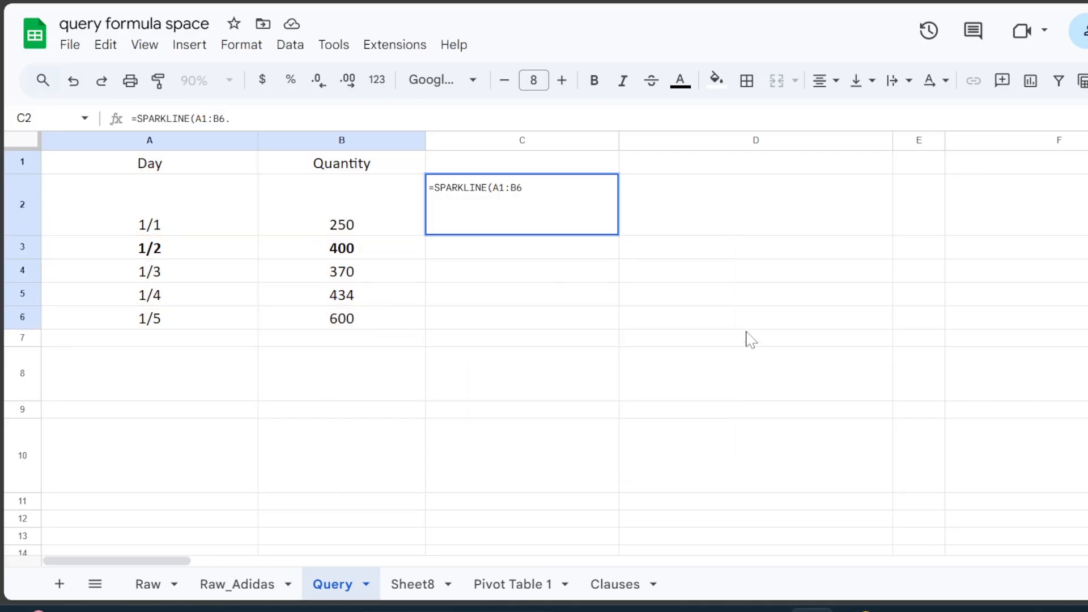
{"action": "key", "text": "BackSpace"}
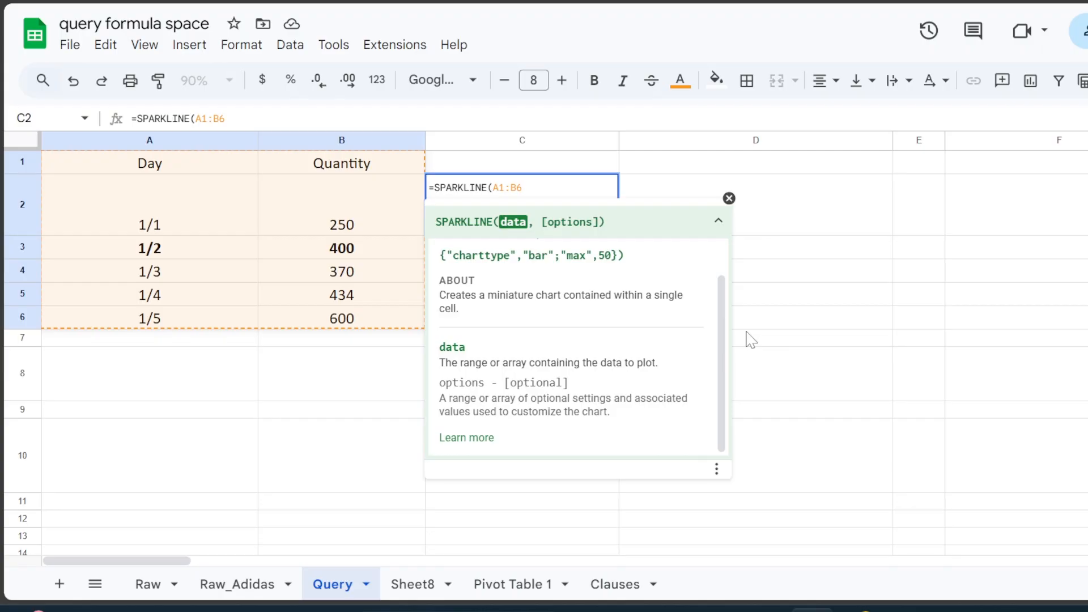
{"action": "type", "text": ","}
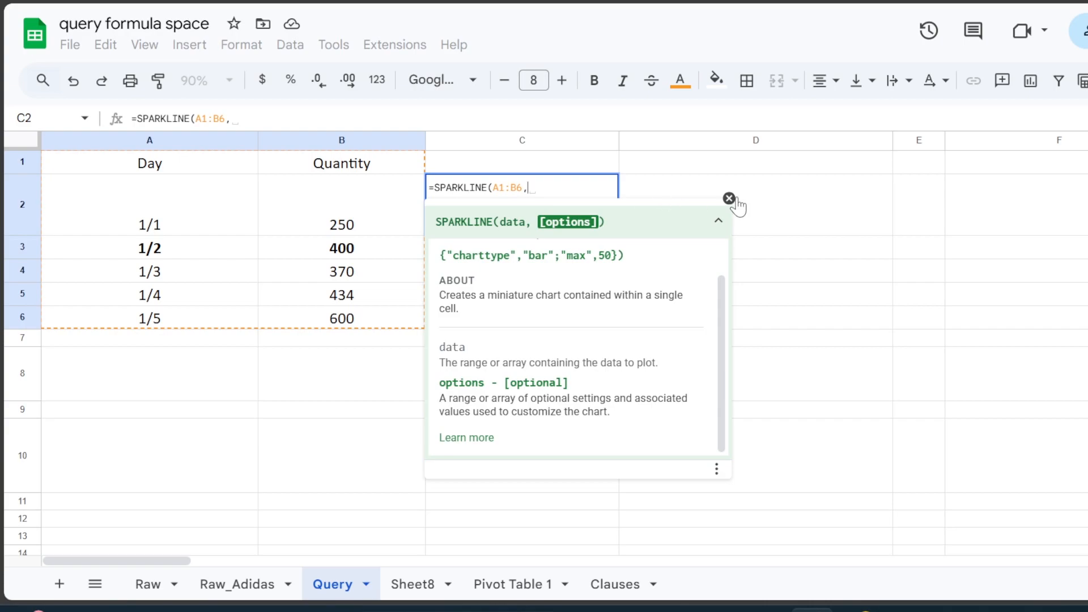
Add the options array {"charttype","line"} to the SPARKLINE formula, close it and commit it.
{"action": "type", "text": "{"}
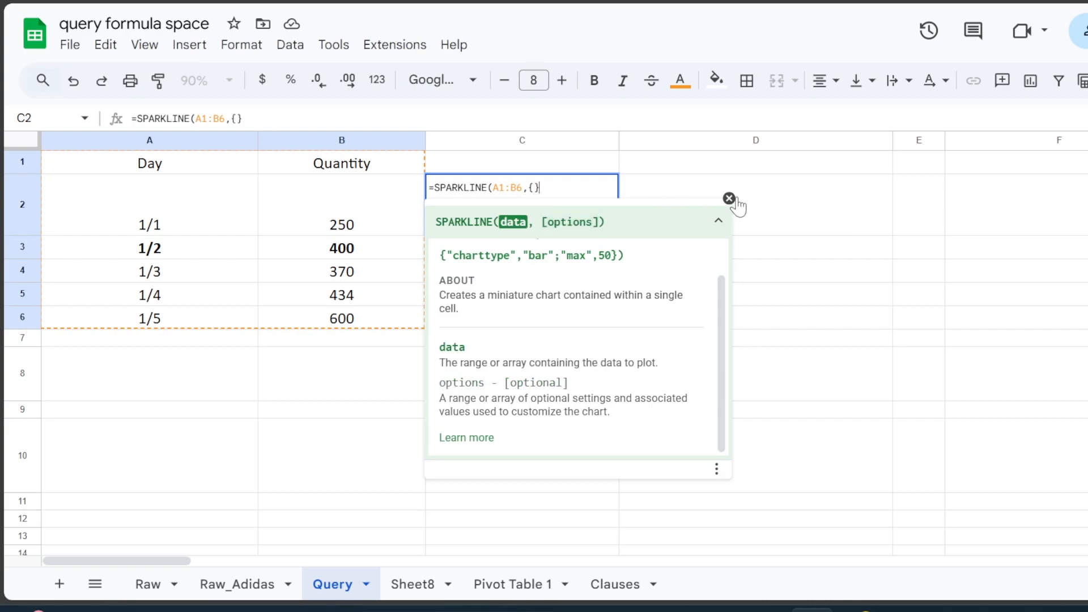
{"action": "type", "text": "\"c"}
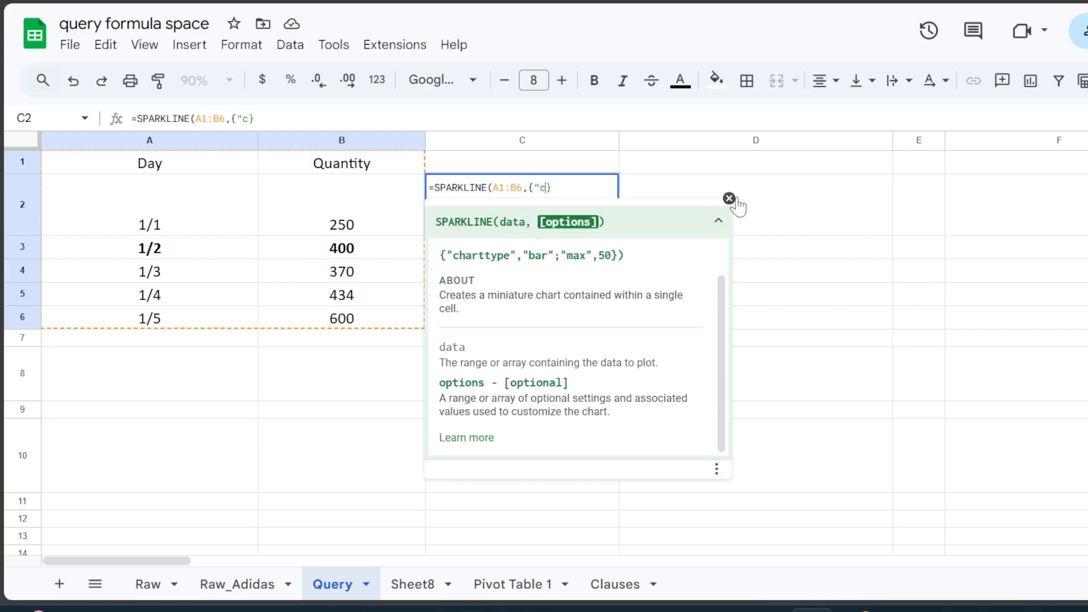
{"action": "type", "text": "harttype\""}
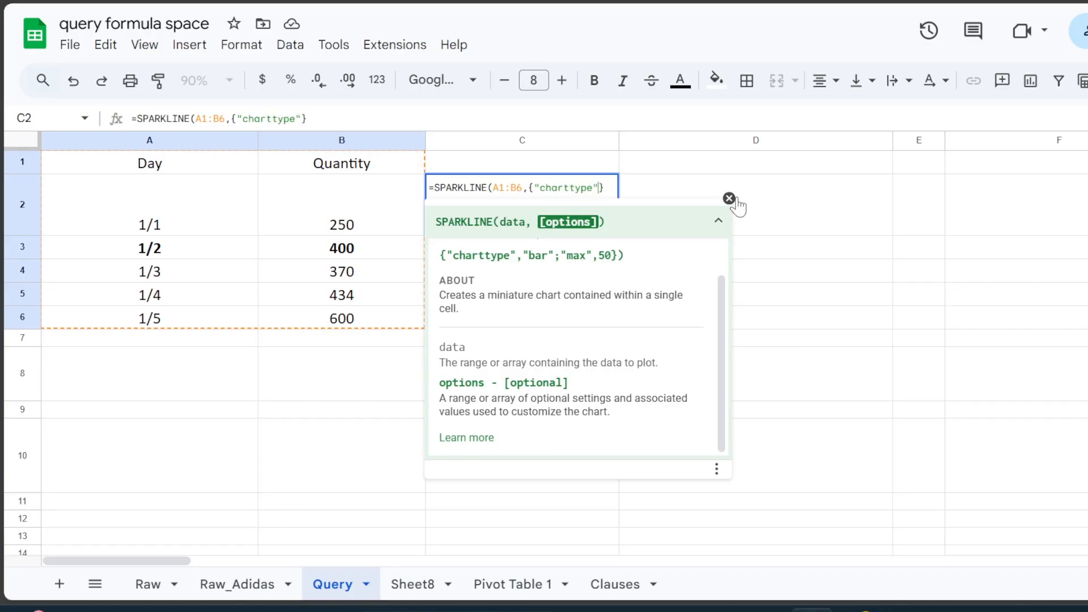
{"action": "type", "text": ",\"line\"})"}
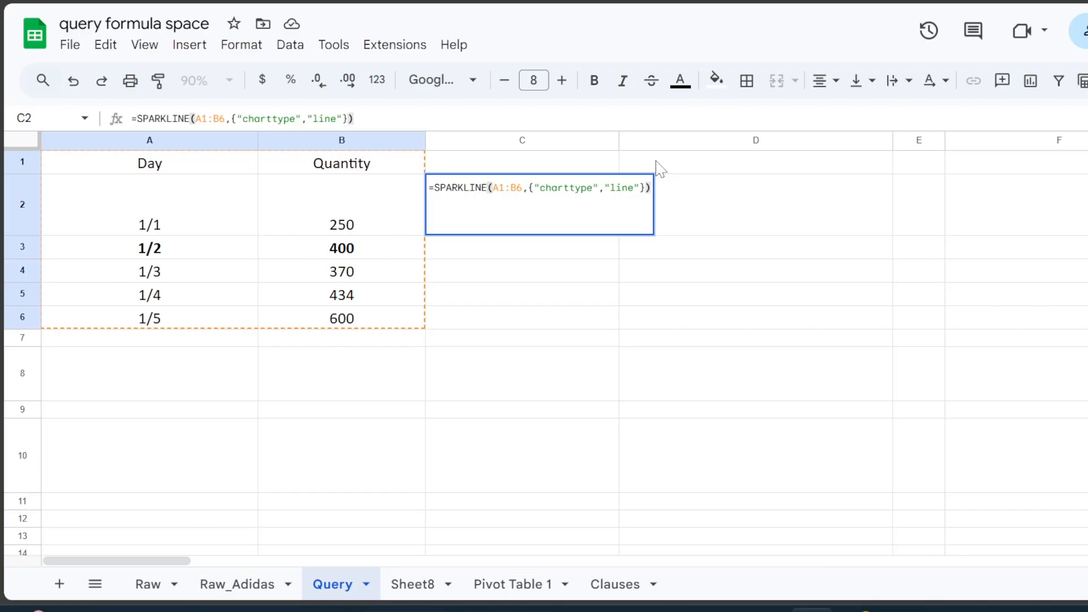
{"action": "key", "text": "Return"}
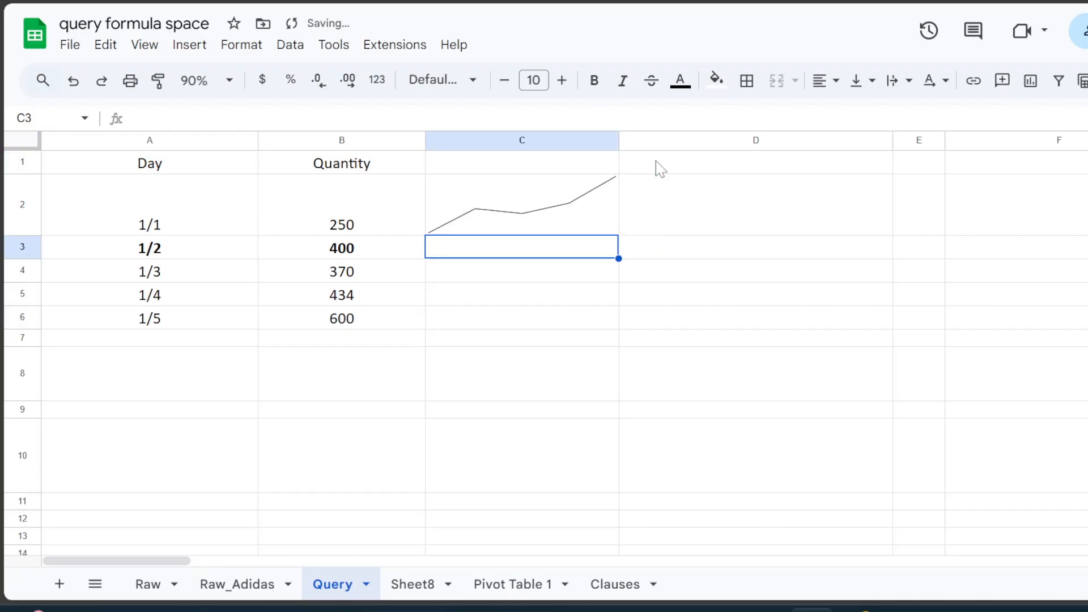
Try row 2 at roughly double height, and reduce it to slightly taller than it was originally.
{"action": "left_click", "coordinate": [570, 219]}
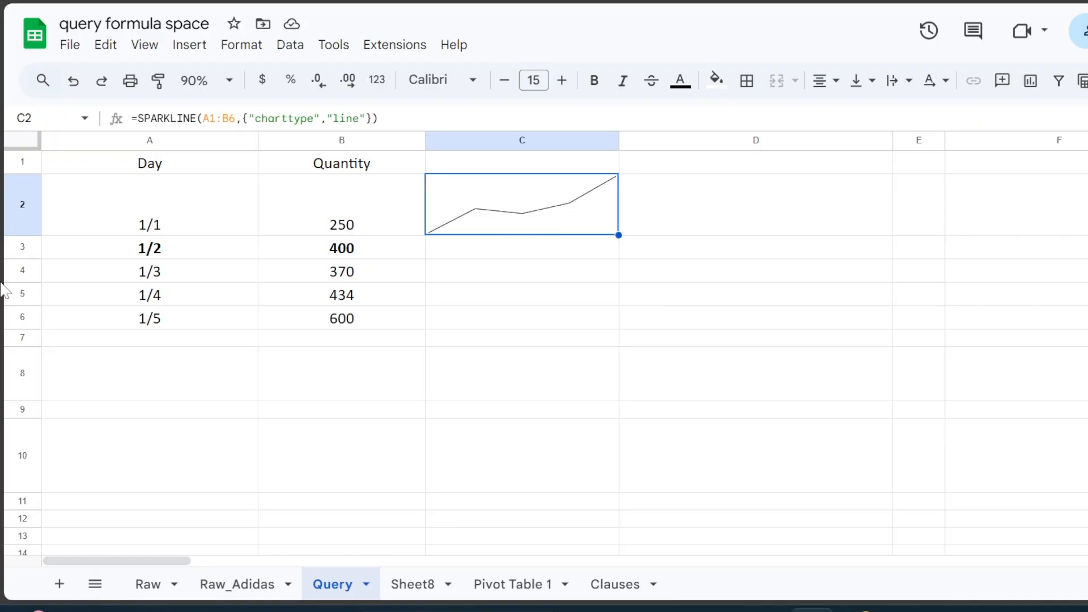
{"action": "left_click_drag", "start_coordinate": [25, 235], "coordinate": [25, 294]}
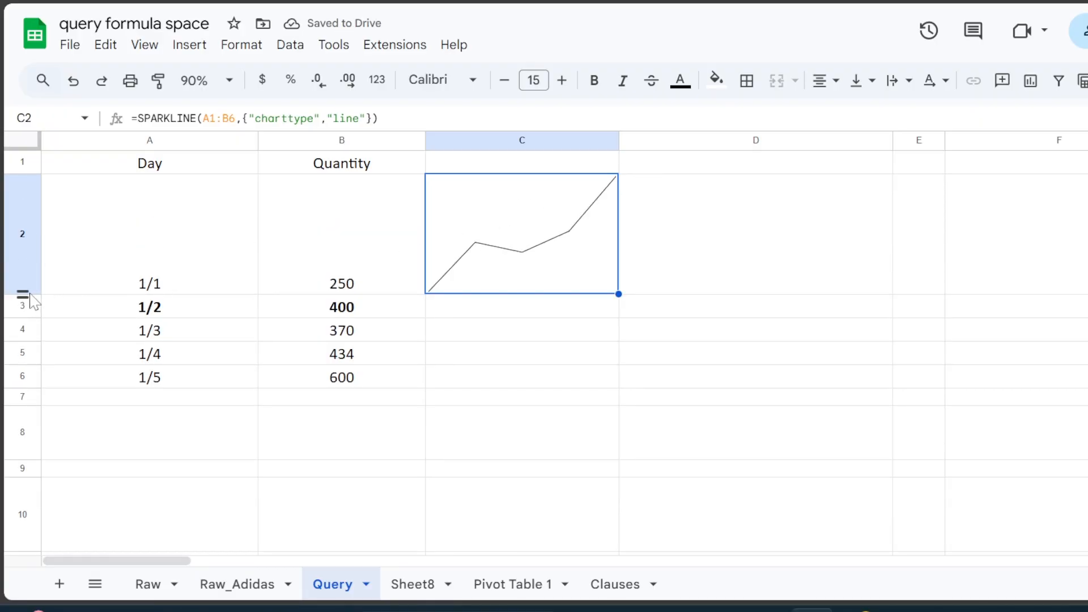
{"action": "left_click_drag", "start_coordinate": [24, 294], "coordinate": [25, 250]}
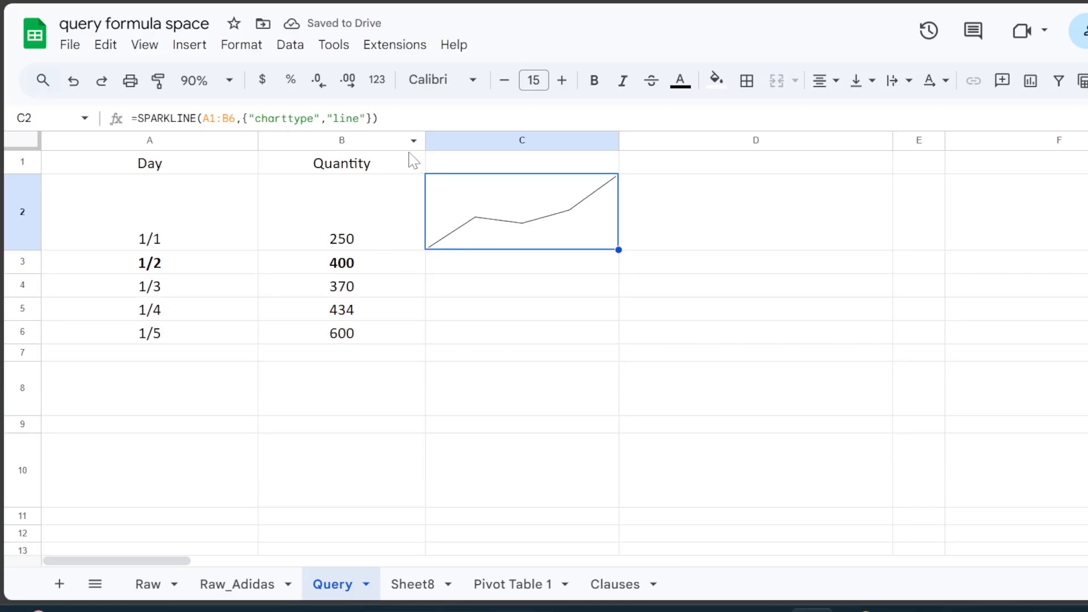
Reopen the SPARKLINE formula in C2 and replace its closing brackets with a comma to accept more options.
{"action": "double_click", "coordinate": [539, 200]}
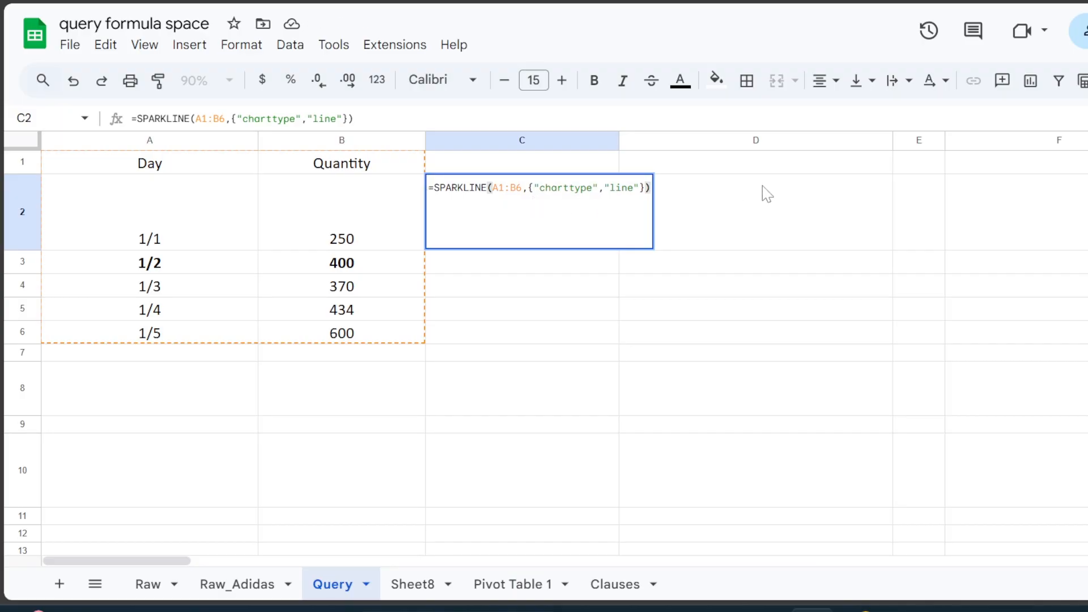
{"action": "key", "text": "BackSpace"}
{"action": "key", "text": "BackSpace"}
{"action": "type", "text": ","}
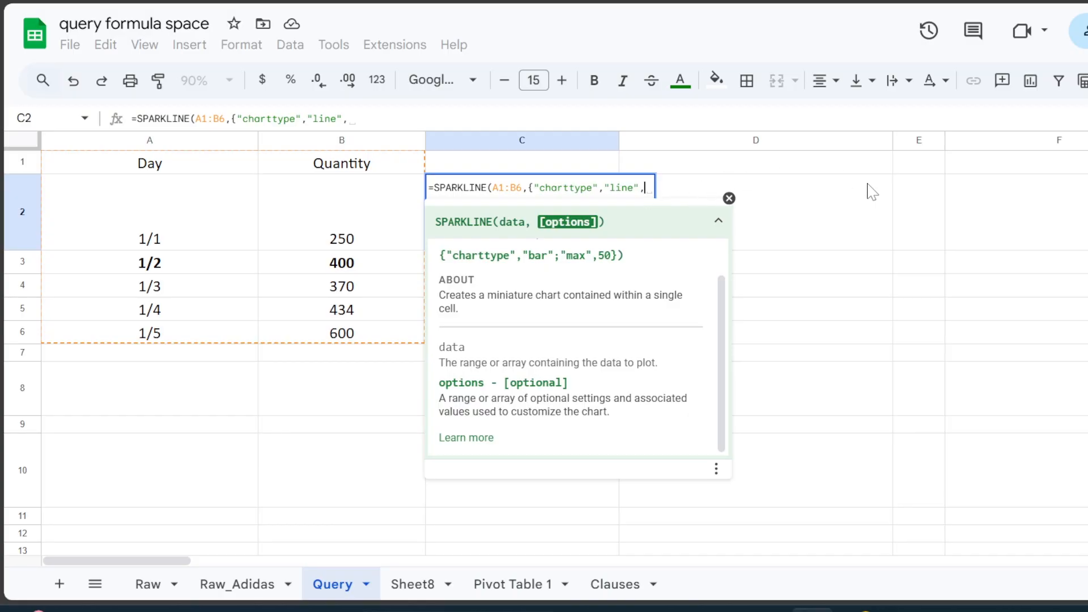
Open the full SPARKLINE help article over the sheet, read the line graph options through linewidth, and move the article aside.
{"action": "left_click", "coordinate": [475, 441]}
{"action": "left_click_drag", "start_coordinate": [1085, 152], "coordinate": [679, 278]}
{"action": "left_click_drag", "start_coordinate": [589, 274], "coordinate": [578, 121]}
{"action": "scroll", "coordinate": [614, 355], "scroll_direction": "down", "scroll_amount": 5}
{"action": "scroll", "coordinate": [575, 289], "scroll_direction": "down", "scroll_amount": 7}
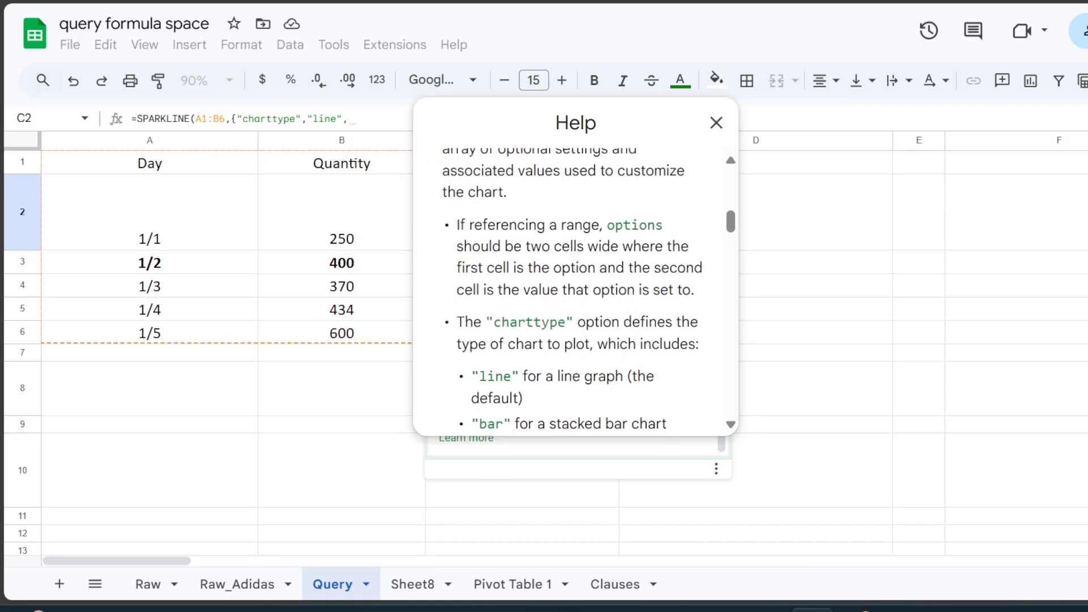
{"action": "scroll", "coordinate": [635, 260], "scroll_direction": "up", "scroll_amount": 5}
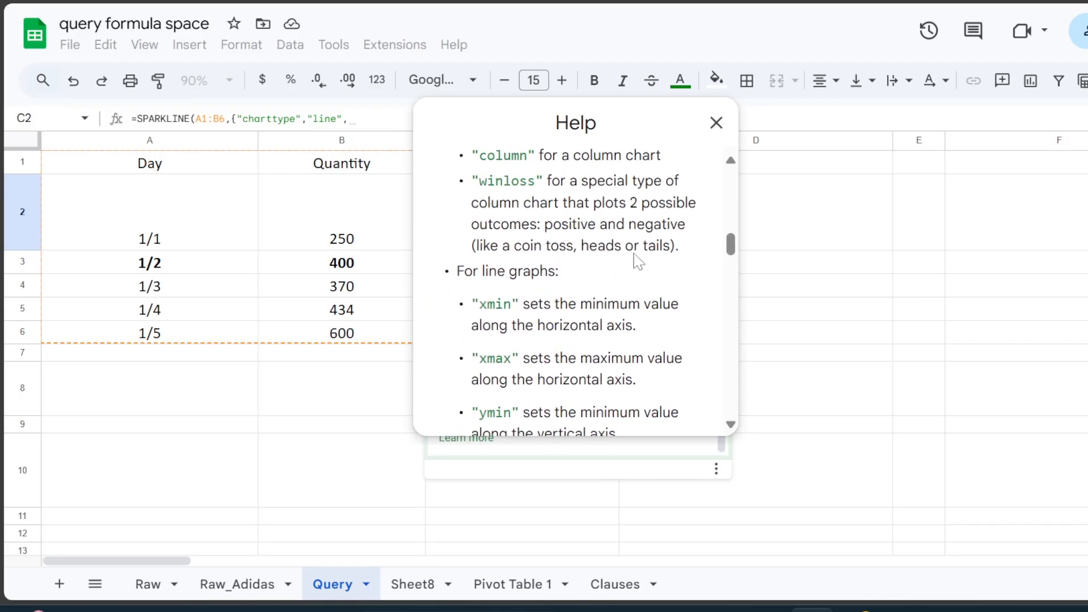
{"action": "scroll", "coordinate": [575, 283], "scroll_direction": "down", "scroll_amount": 3}
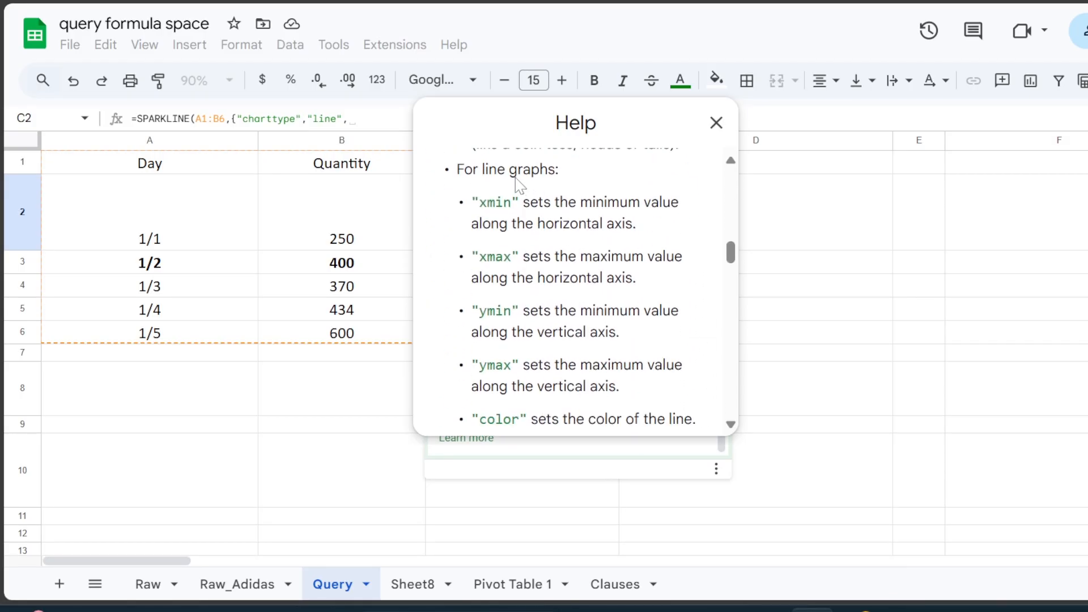
{"action": "scroll", "coordinate": [568, 258], "scroll_direction": "down", "scroll_amount": 2}
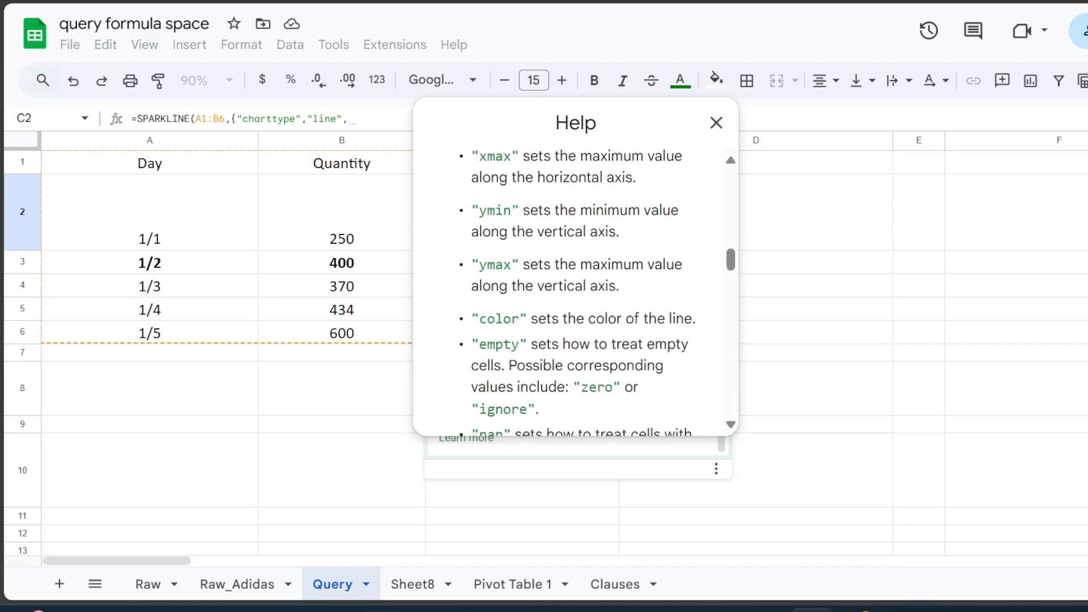
{"action": "scroll", "coordinate": [575, 289], "scroll_direction": "down", "scroll_amount": 5}
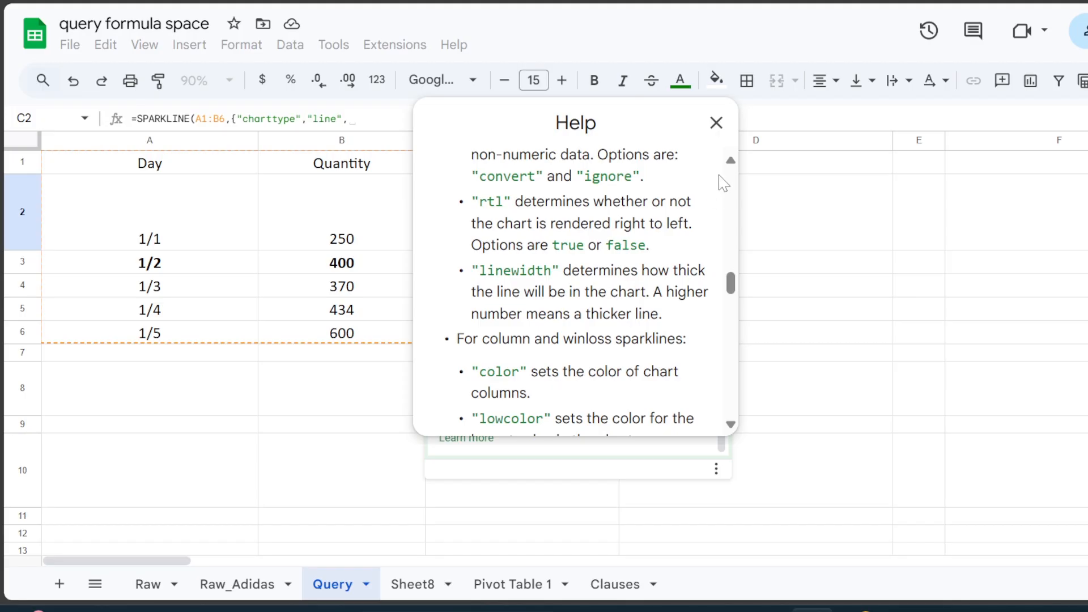
{"action": "left_click_drag", "start_coordinate": [671, 121], "coordinate": [1087, 130]}
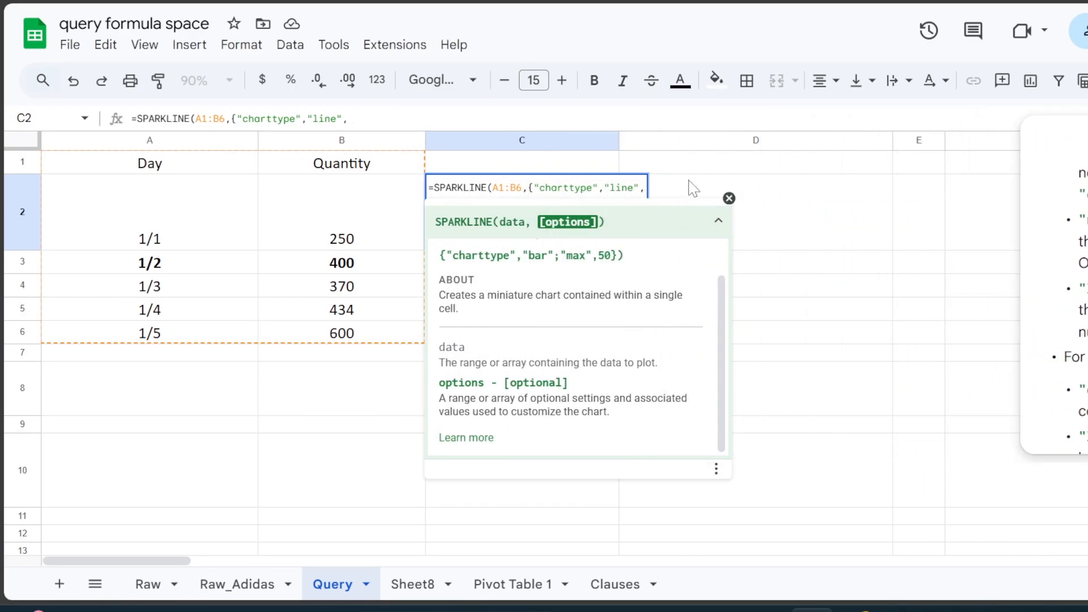
Add the "color" option with the value "blue" and start a "linewidth" option in the SPARKLINE formula.
{"action": "type", "text": "\"color\",\"blue"}
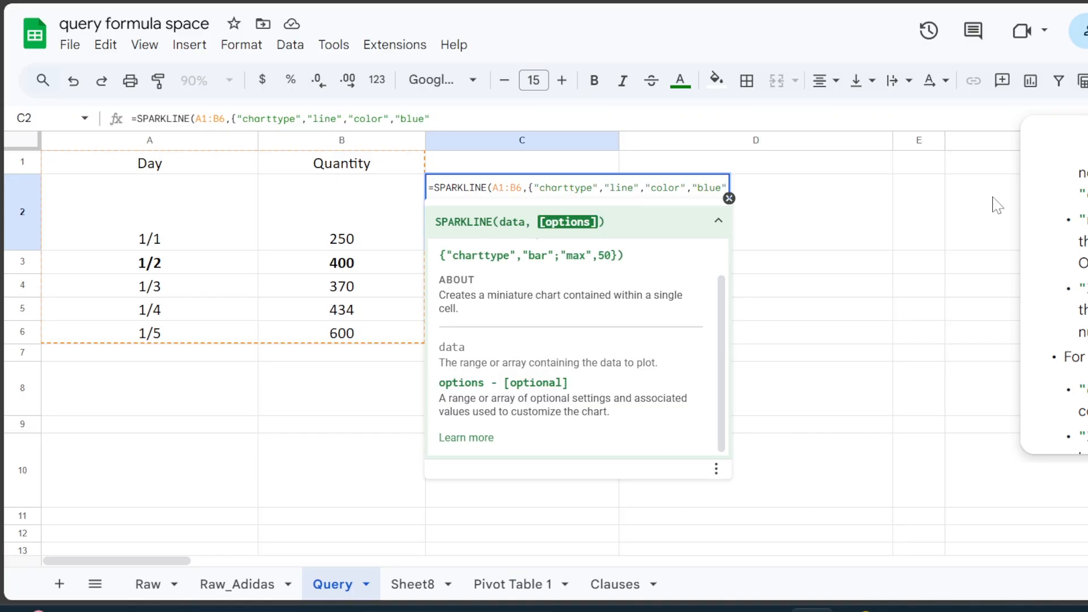
{"action": "type", "text": ","}
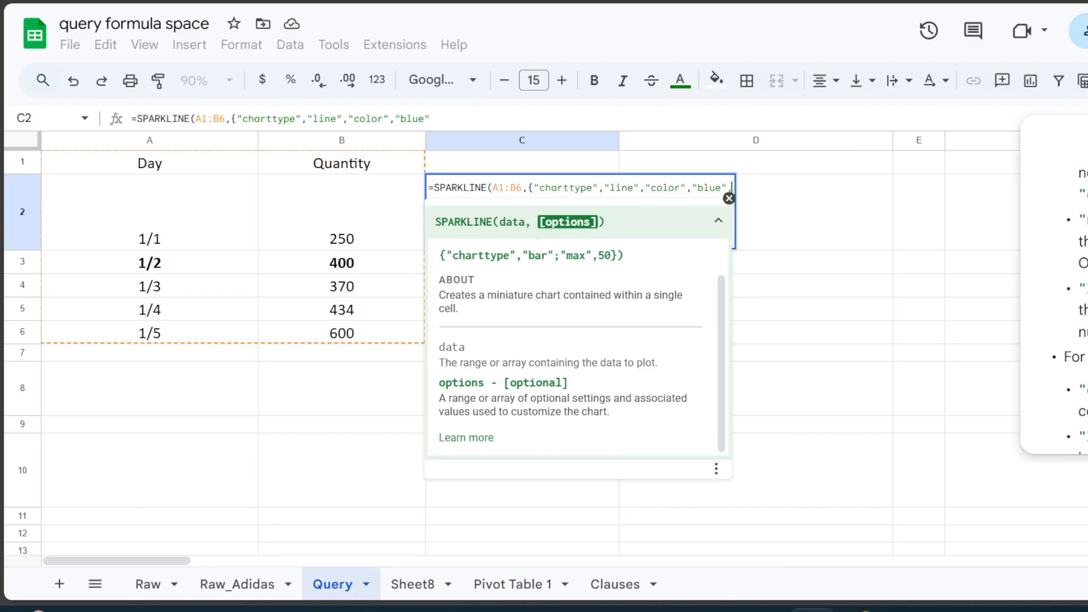
{"action": "type", "text": "\"li"}
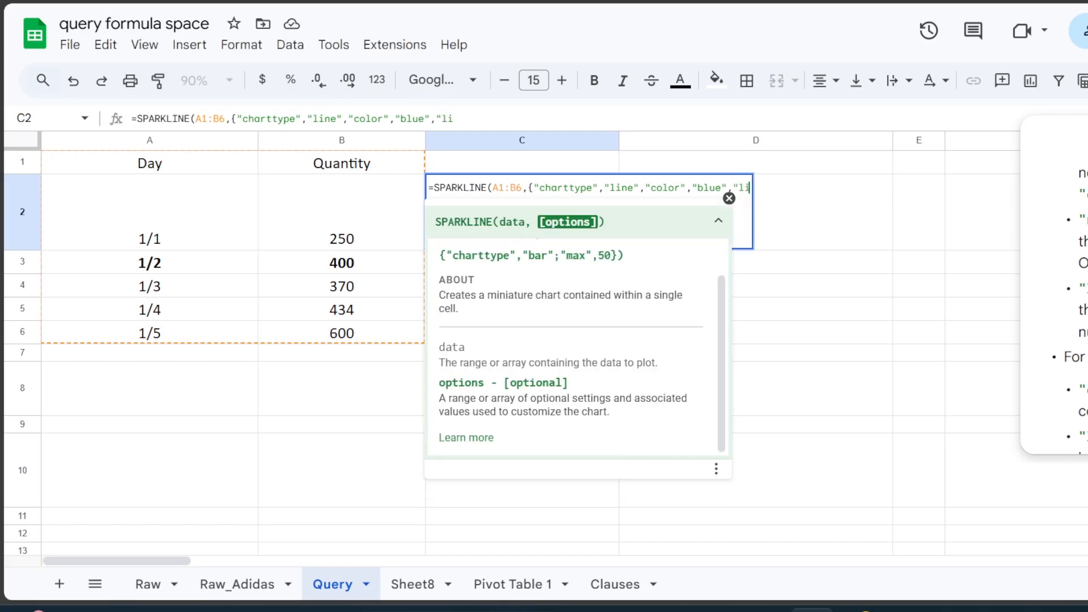
{"action": "type", "text": "newidth"}
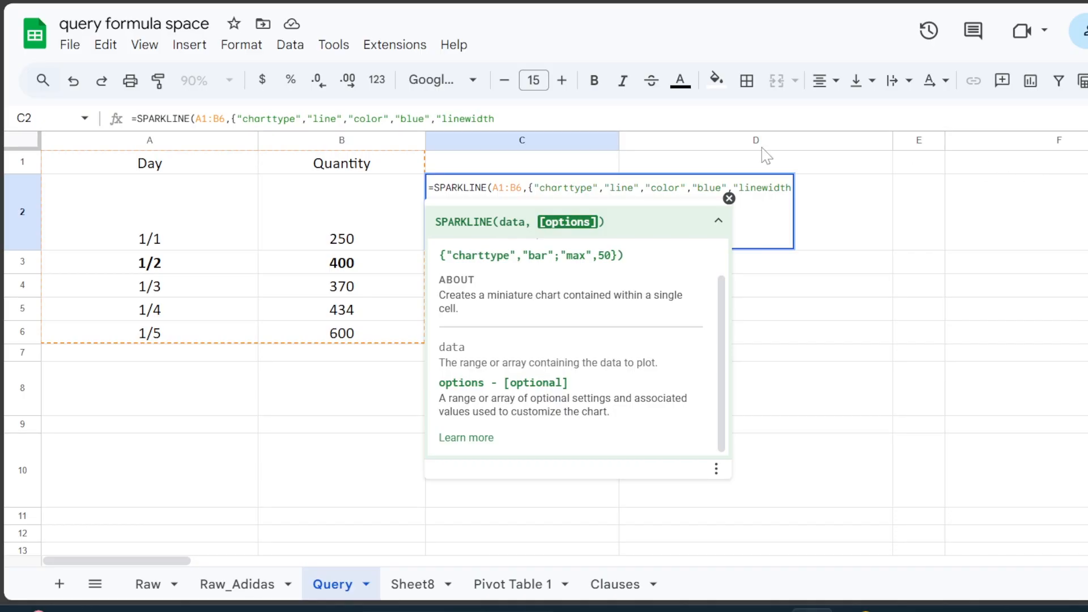
Hide the function help, give the linewidth option the quoted value "0.5", and close the options array and the formula.
{"action": "left_click", "coordinate": [729, 198]}
{"action": "left_click", "coordinate": [536, 119]}
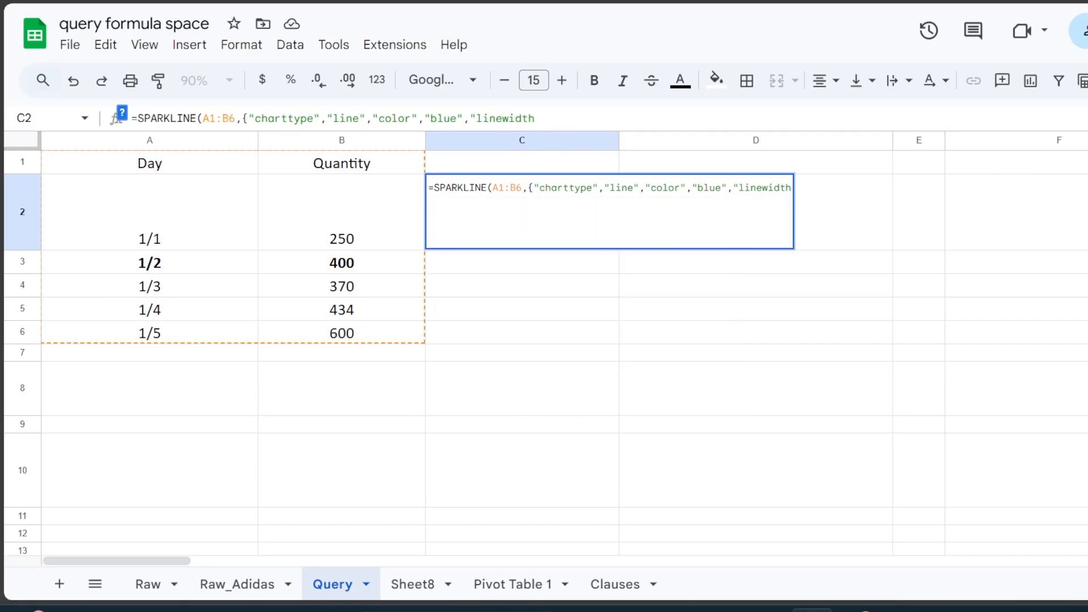
{"action": "type", "text": "\", "}
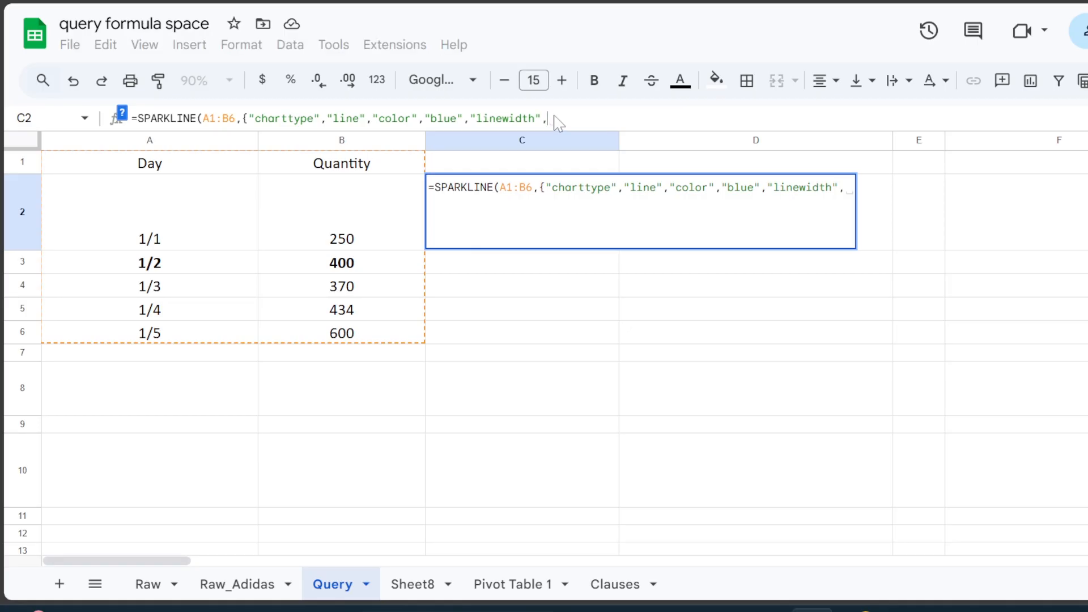
{"action": "type", "text": "\"0/6"}
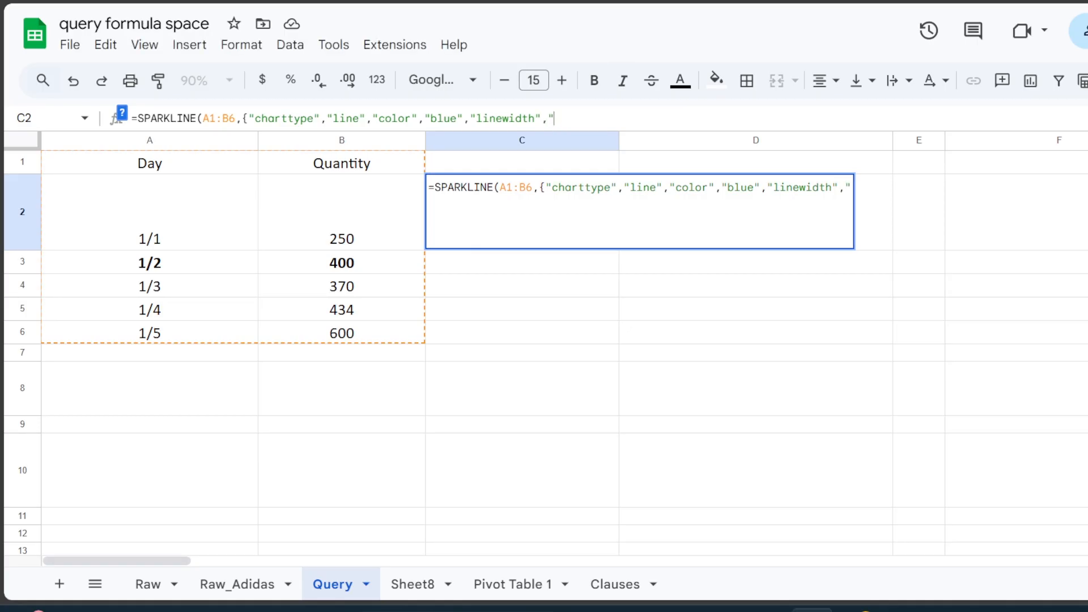
{"action": "key", "text": "BackSpace"}
{"action": "key", "text": "BackSpace"}
{"action": "type", "text": ".5\")"}
{"action": "key", "text": "BackSpace"}
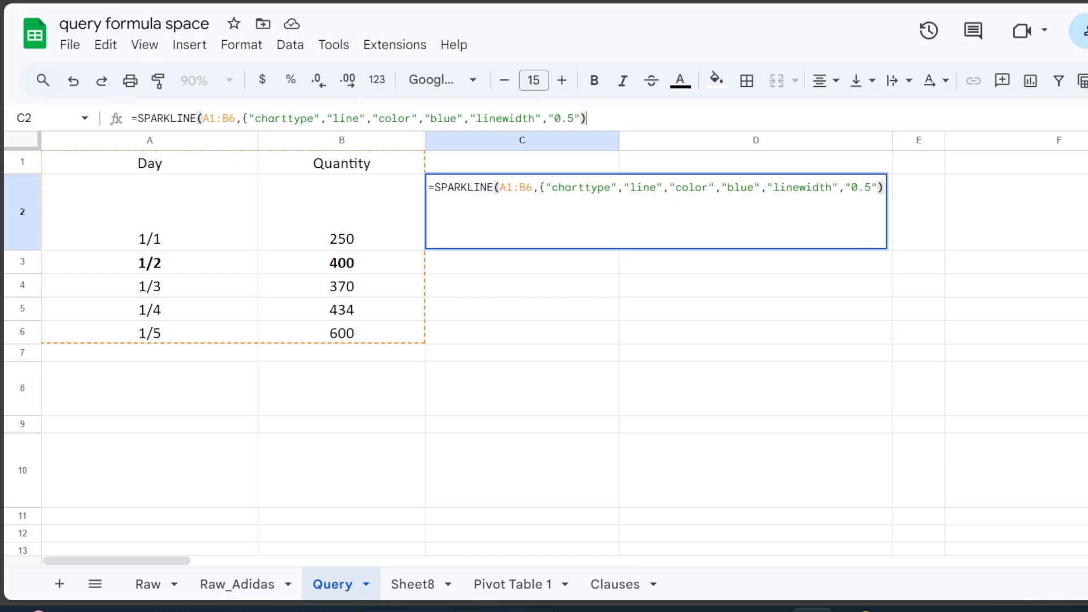
{"action": "type", "text": "})"}
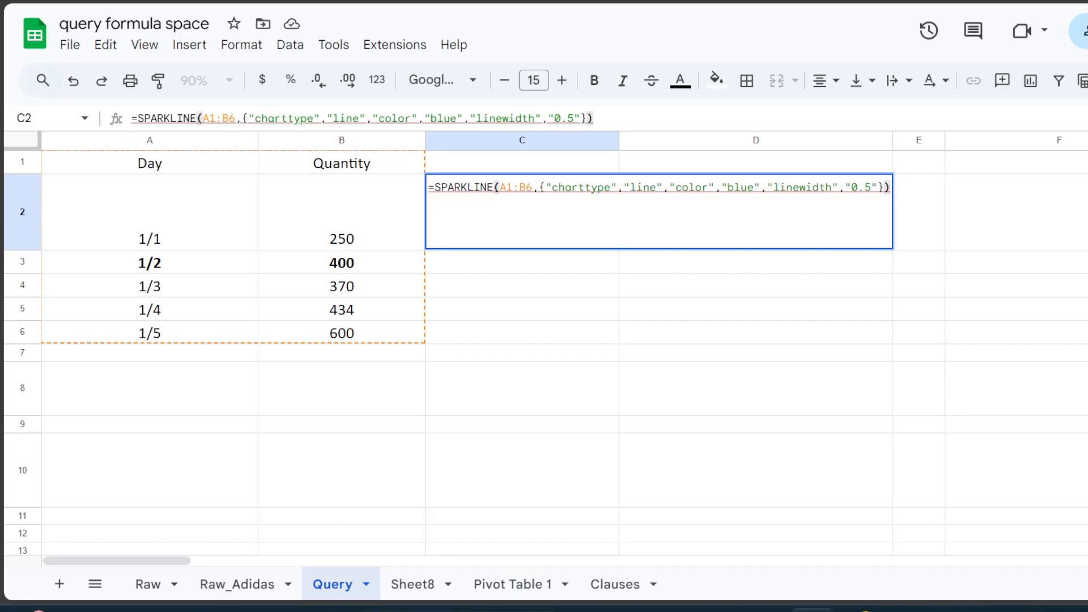
Change the linewidth value to the unquoted number 0.5, restore the closing brackets, and commit the C2 formula.
{"action": "key", "text": "BackSpace"}
{"action": "key", "text": "BackSpace"}
{"action": "key", "text": "BackSpace"}
{"action": "key", "text": "BackSpace"}
{"action": "key", "text": "BackSpace"}
{"action": "key", "text": "BackSpace"}
{"action": "key", "text": "BackSpace"}
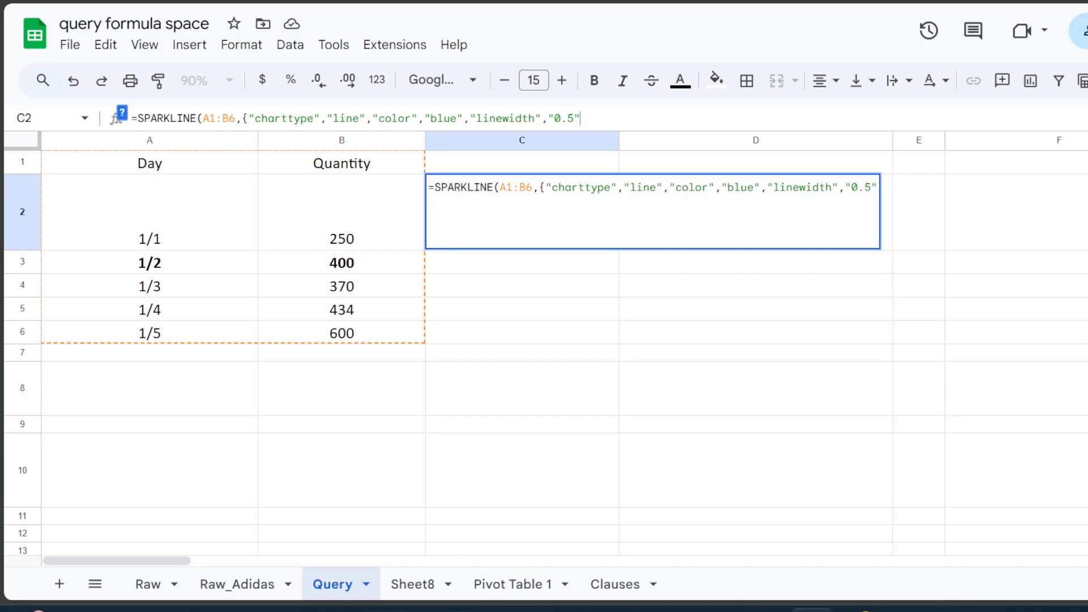
{"action": "type", "text": "0.5"}
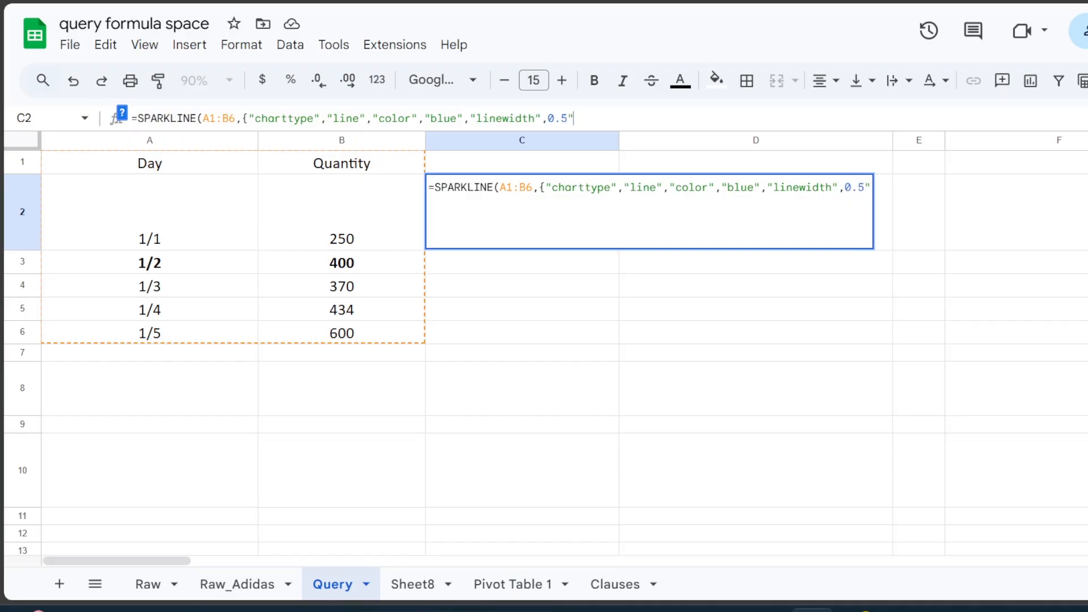
{"action": "type", "text": "})"}
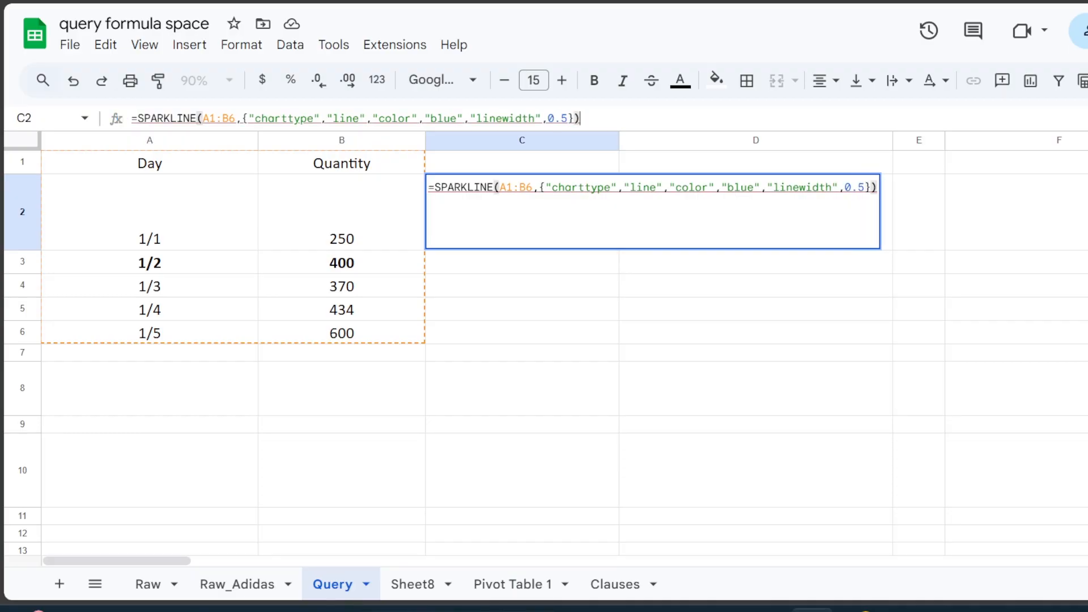
{"action": "key", "text": "Return"}
Separate the charttype, color and linewidth option pairs with semicolons in the C2 SPARKLINE formula and commit it.
{"action": "left_click", "coordinate": [524, 201]}
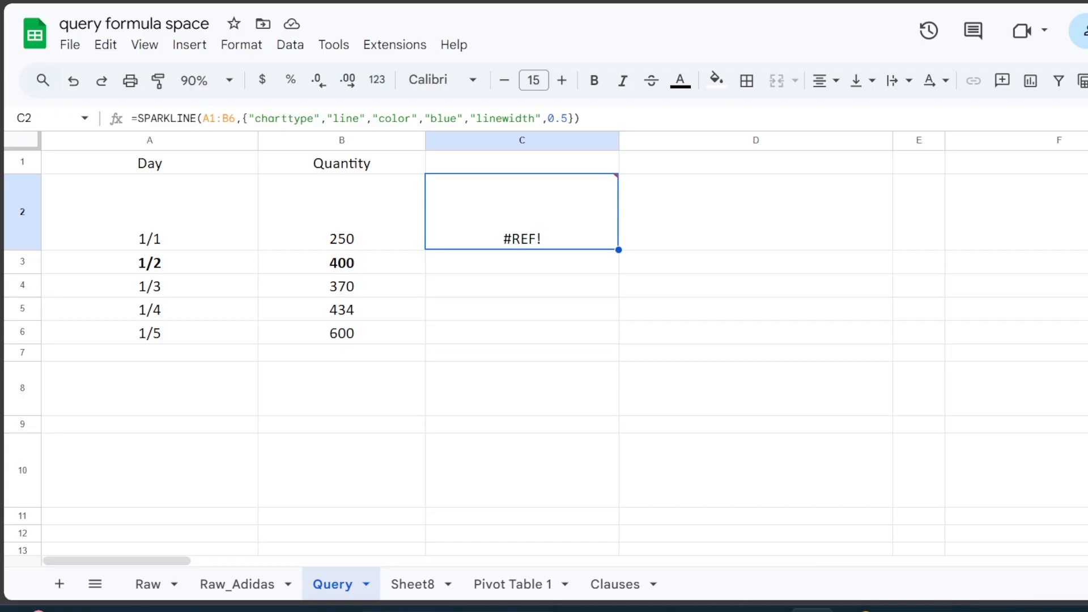
{"action": "left_click_drag", "start_coordinate": [366, 119], "coordinate": [242, 119]}
{"action": "left_click_drag", "start_coordinate": [372, 118], "coordinate": [567, 119]}
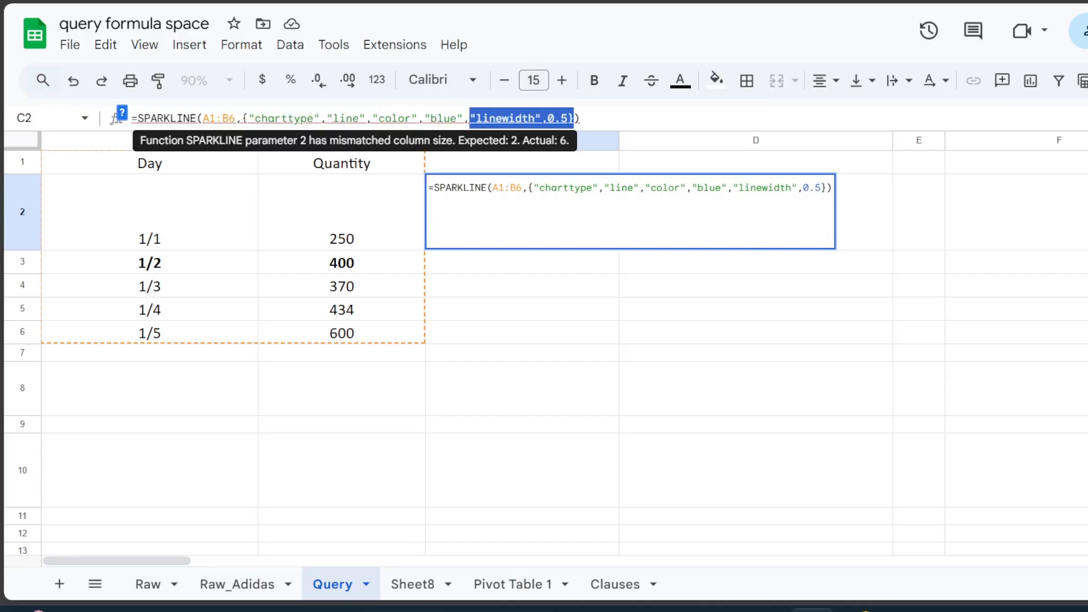
{"action": "left_click", "coordinate": [369, 118]}
{"action": "key", "text": "BackSpace"}
{"action": "type", "text": ";"}
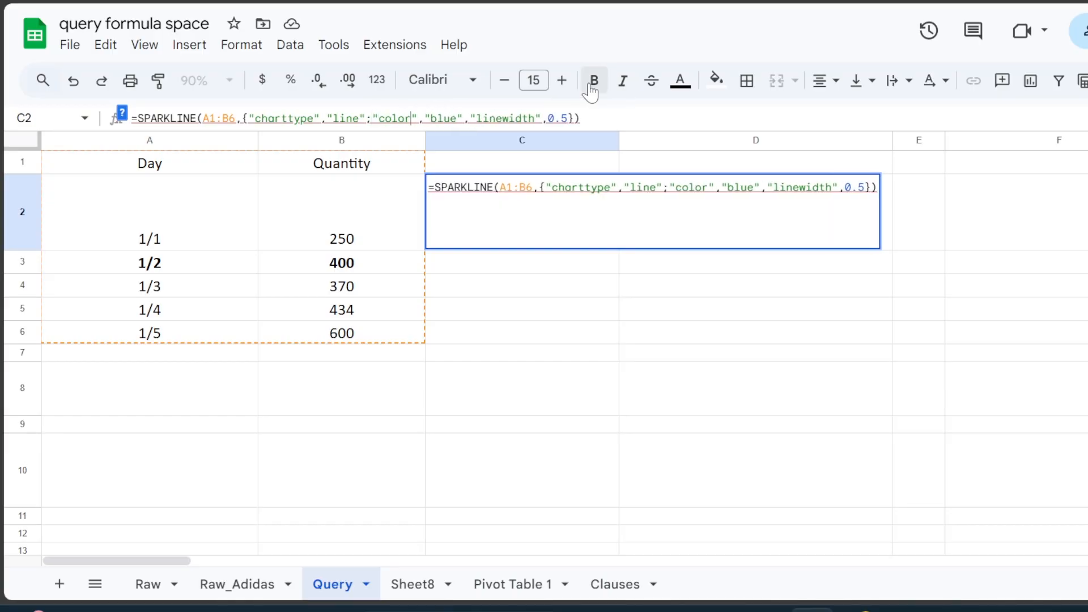
{"action": "key", "text": "Right"}
{"action": "key", "text": "Right"}
{"action": "key", "text": "Right"}
{"action": "key", "text": "BackSpace"}
{"action": "type", "text": ";"}
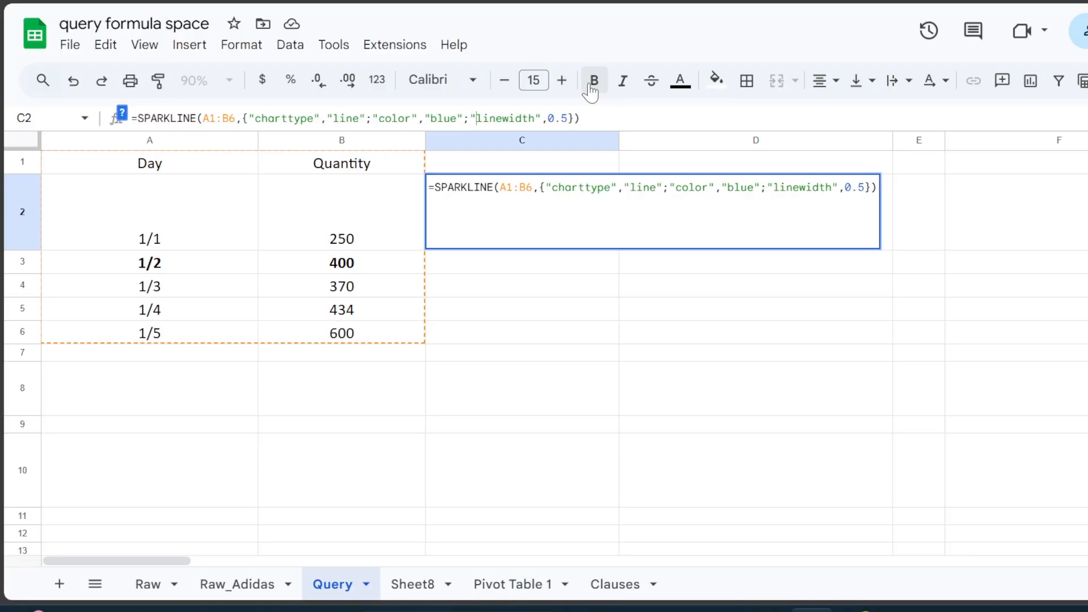
{"action": "key", "text": "Return"}
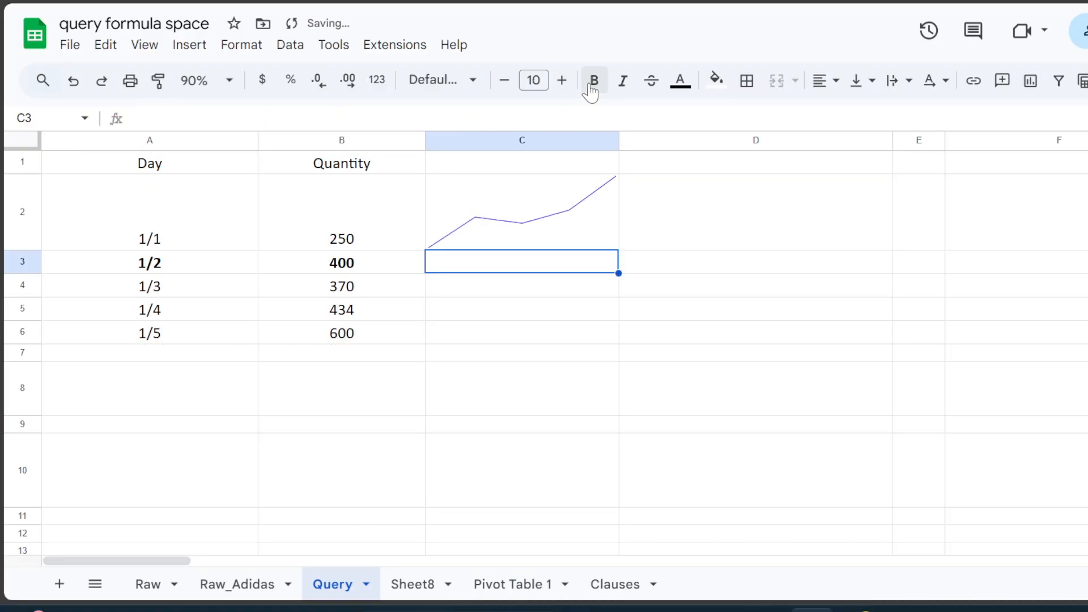
Try the linewidth value as the quoted text "0.5" in the C2 SPARKLINE formula.
{"action": "left_click", "coordinate": [589, 243]}
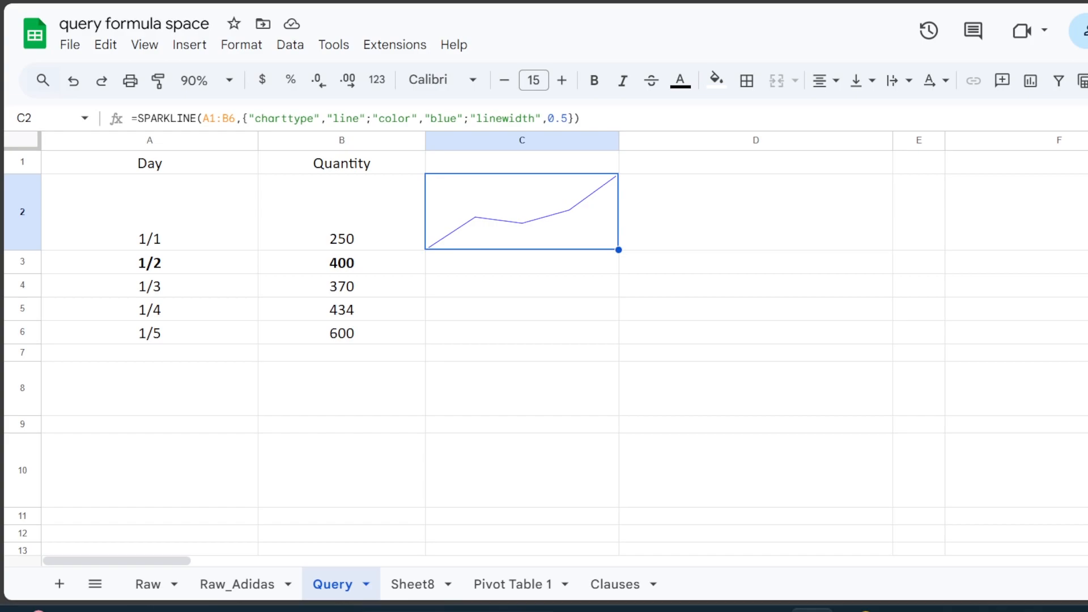
{"action": "left_click", "coordinate": [548, 117]}
{"action": "type", "text": "\""}
{"action": "key", "text": "Right"}
{"action": "type", "text": "\""}
{"action": "key", "text": "Return"}
{"action": "key", "text": "Up"}
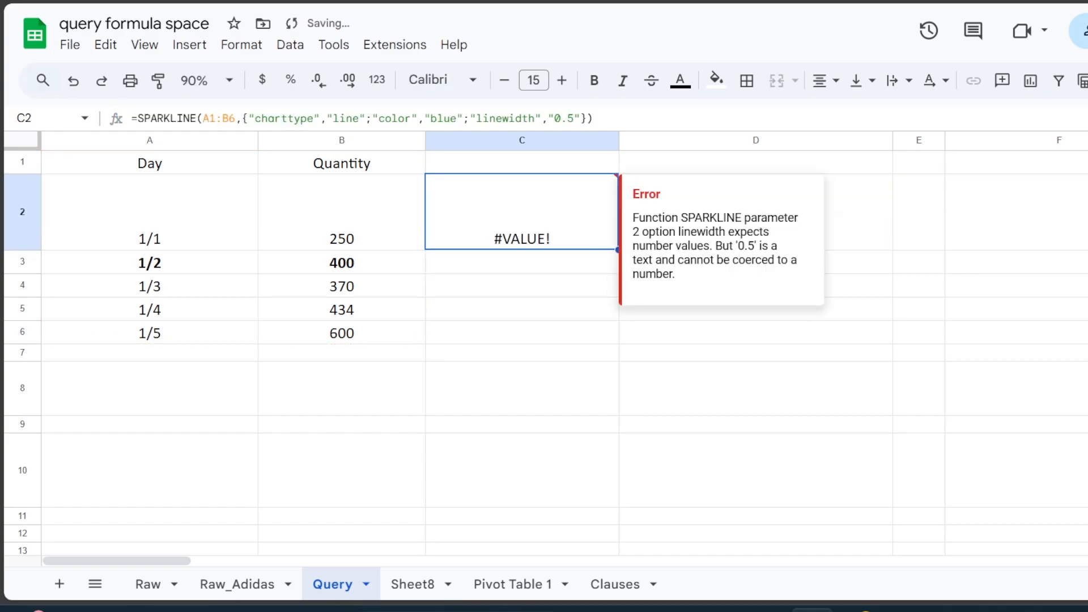
Remove the opening quotation mark from the linewidth value in C2 and change the number to 1.5.
{"action": "left_click", "coordinate": [555, 118]}
{"action": "key", "text": "BackSpace"}
{"action": "key", "text": "Right"}
{"action": "key", "text": "Right"}
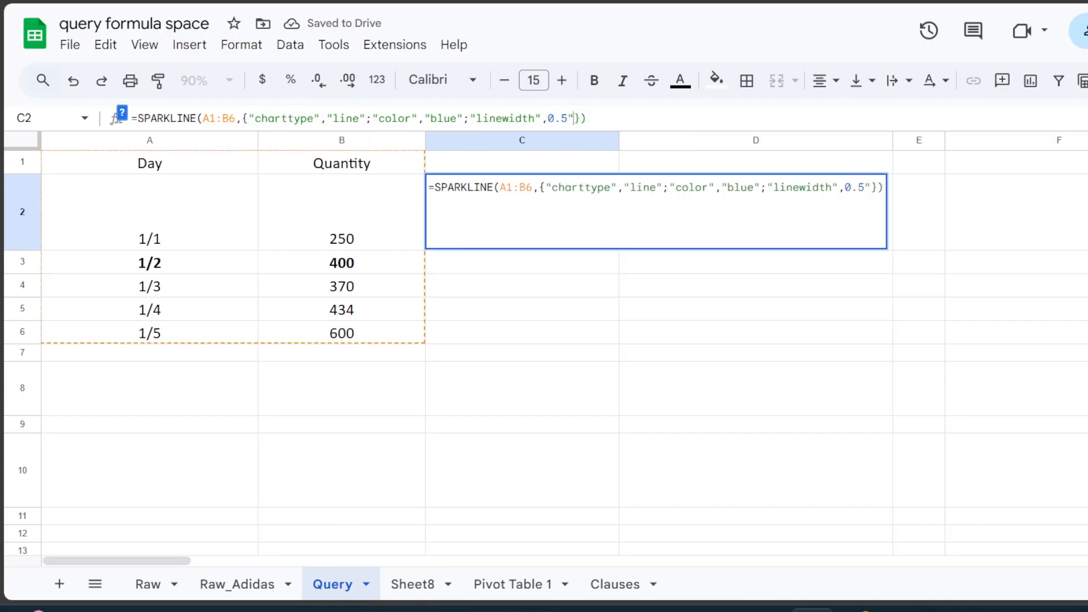
{"action": "key", "text": "Left"}
{"action": "key", "text": "Left"}
{"action": "key", "text": "Left"}
{"action": "key", "text": "BackSpace"}
{"action": "type", "text": "1"}
{"action": "key", "text": "Return"}
{"action": "left_click", "coordinate": [570, 226]}
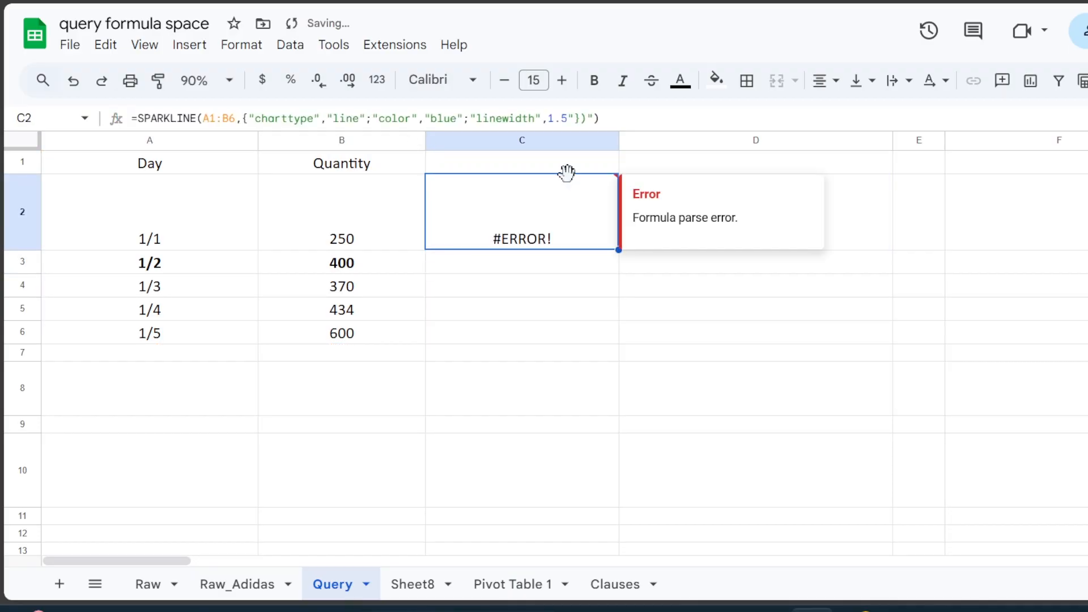
Delete the quotation mark directly after 1.5 in the C2 formula and commit the edit.
{"action": "left_click", "coordinate": [601, 118]}
{"action": "left_click", "coordinate": [574, 118]}
{"action": "key", "text": "BackSpace"}
{"action": "key", "text": "Return"}
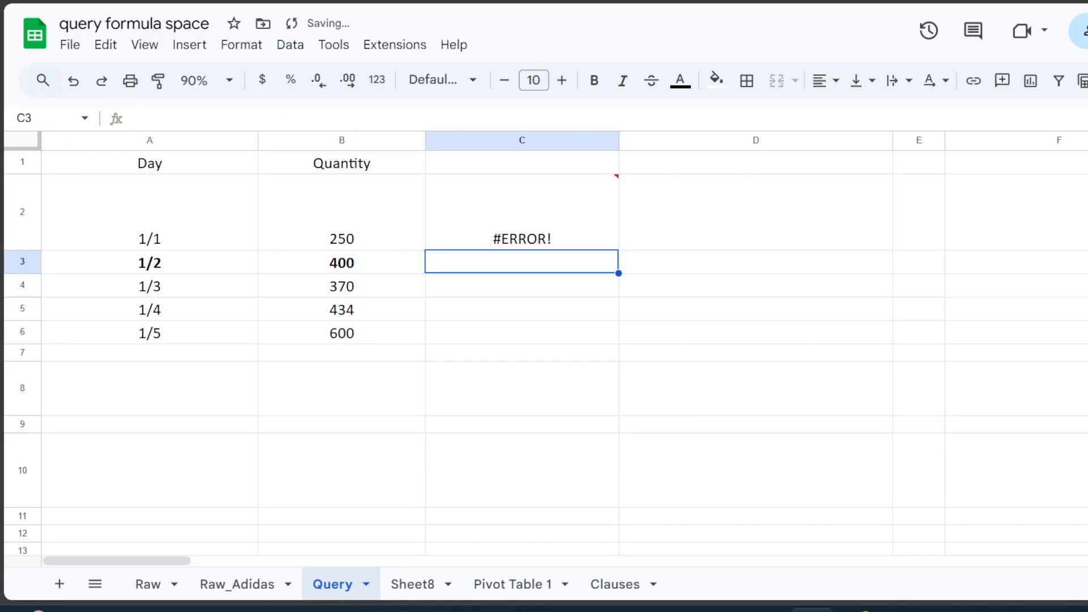
Remove the stray quotation mark at the end of the C2 formula, restore its closing parenthesis, and commit it.
{"action": "left_click", "coordinate": [608, 202]}
{"action": "left_click", "coordinate": [603, 119]}
{"action": "key", "text": "BackSpace"}
{"action": "key", "text": "BackSpace"}
{"action": "key", "text": "BackSpace"}
{"action": "key", "text": "BackSpace"}
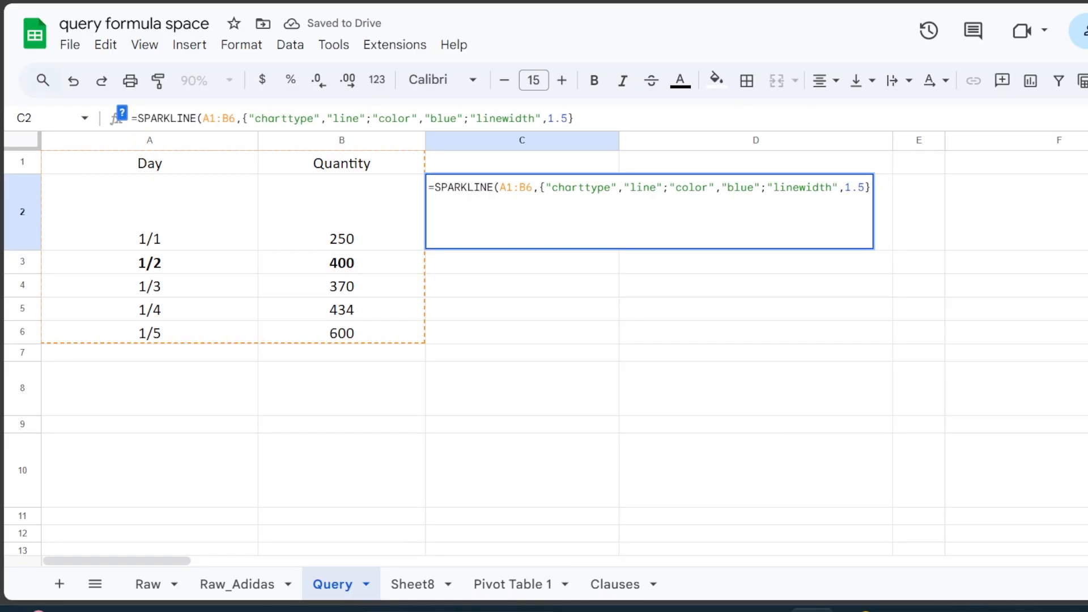
{"action": "type", "text": "("}
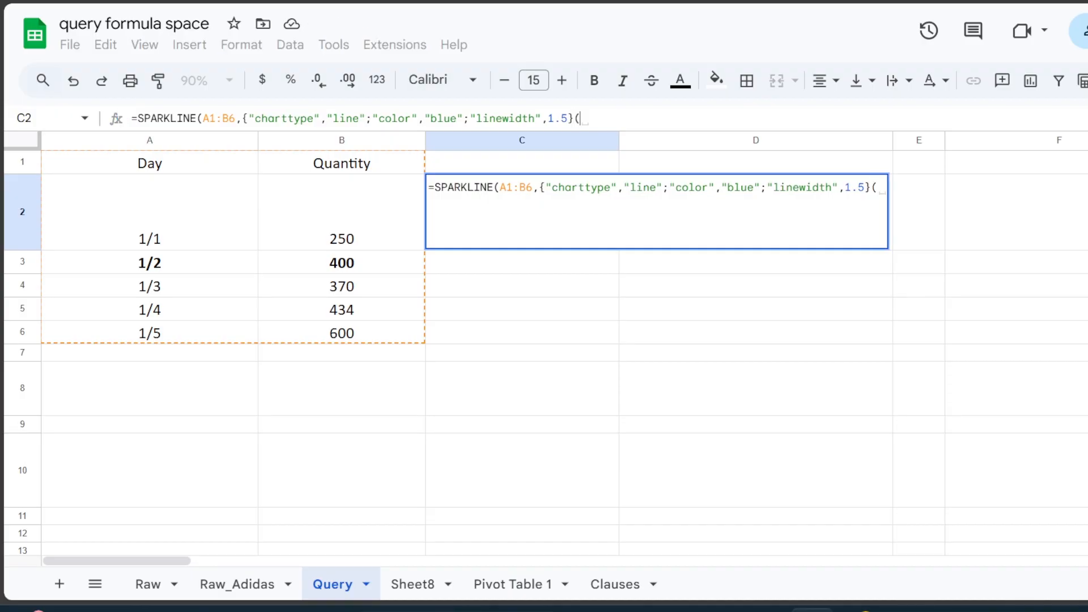
{"action": "key", "text": "BackSpace"}
{"action": "type", "text": ")"}
{"action": "key", "text": "Return"}
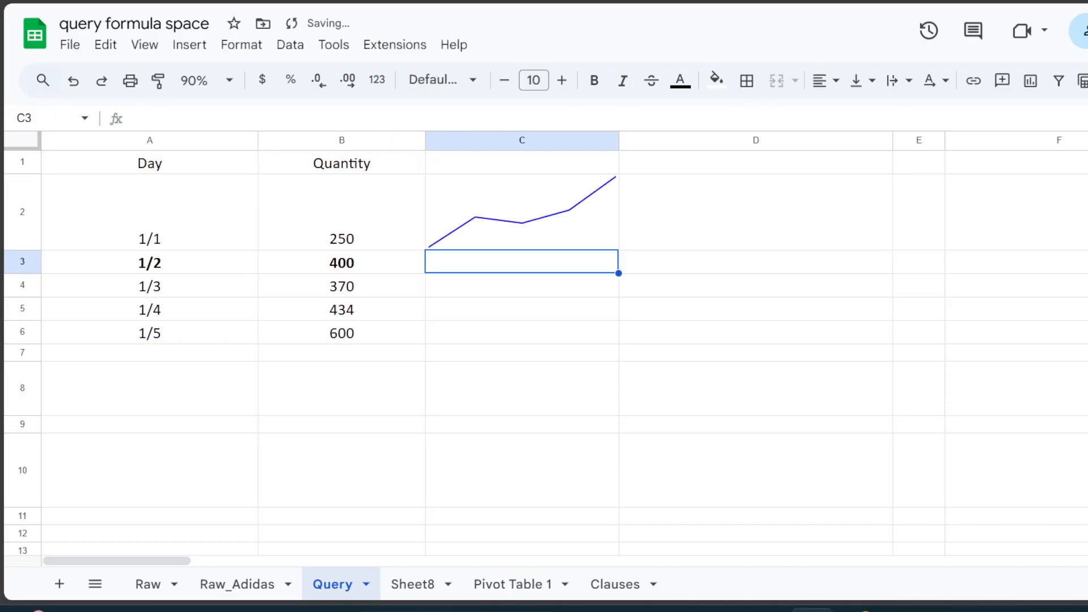
Copy the C2 SPARKLINE formula into D1 as plain text without its leading equals sign.
{"action": "left_click", "coordinate": [566, 232]}
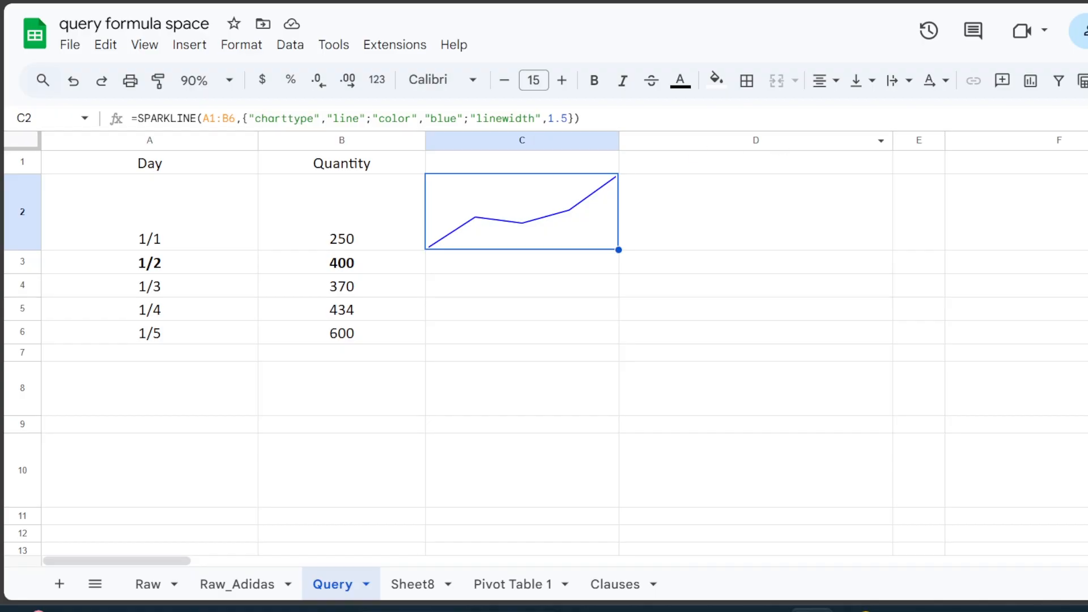
{"action": "left_click_drag", "start_coordinate": [581, 118], "coordinate": [132, 118]}
{"action": "key", "text": "ctrl+c"}
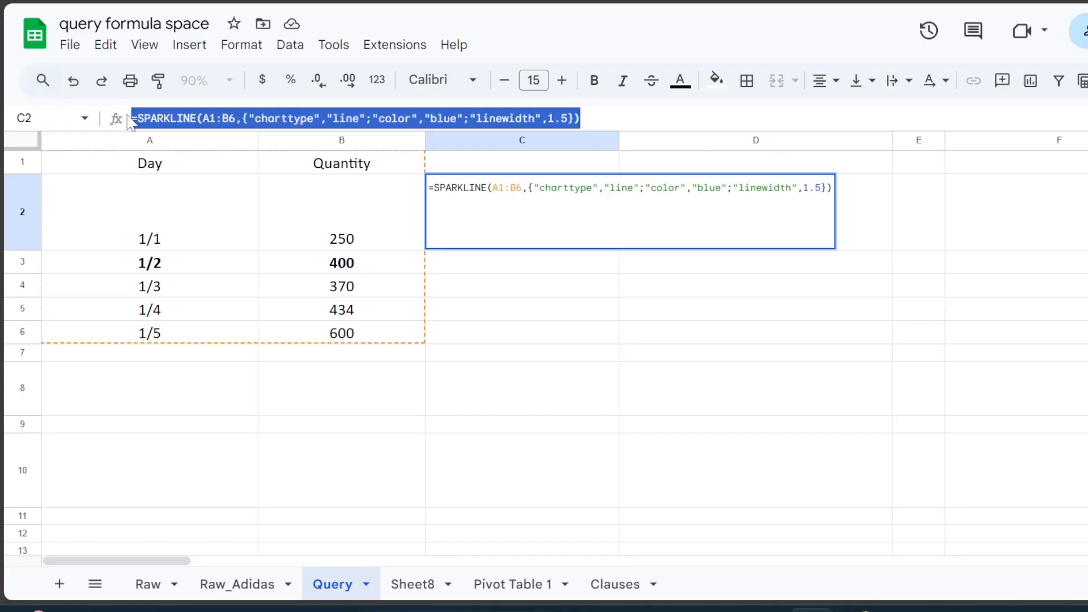
{"action": "key", "text": "Escape"}
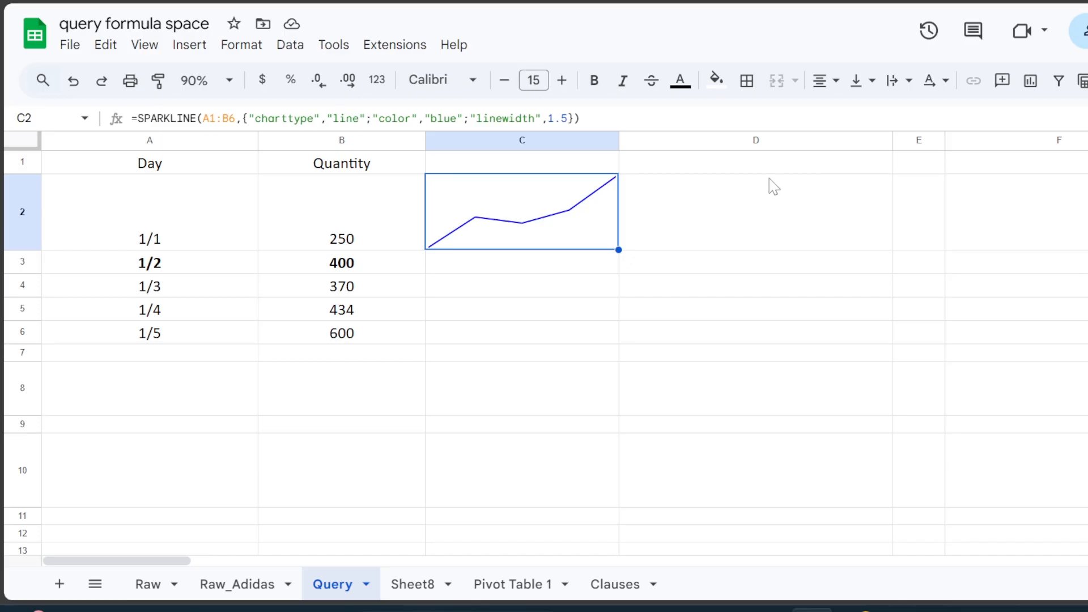
{"action": "left_click", "coordinate": [788, 168]}
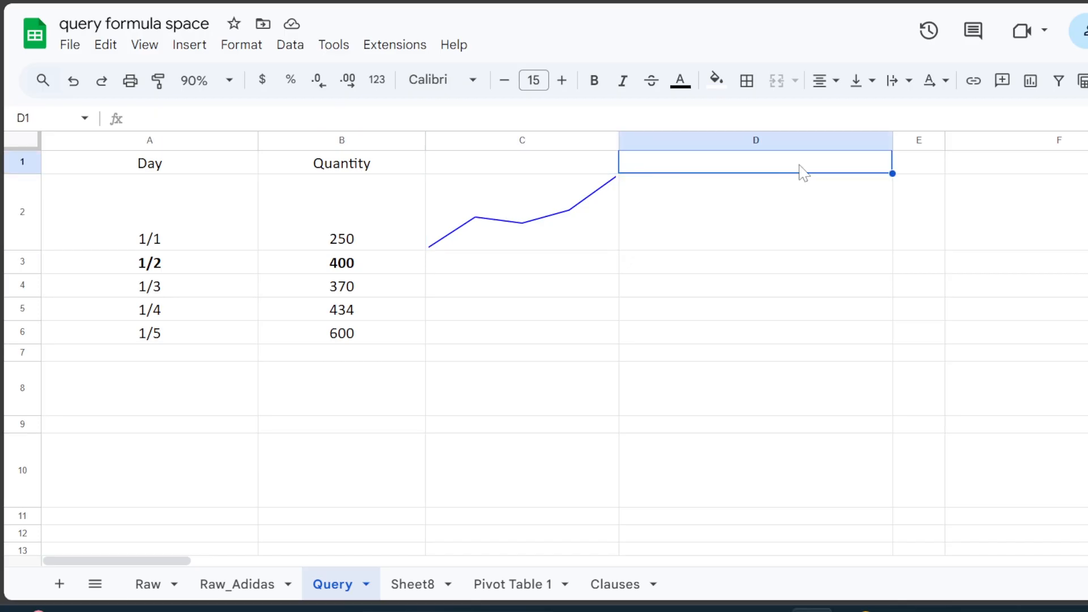
{"action": "key", "text": "ctrl+v"}
{"action": "left_click", "coordinate": [137, 118]}
{"action": "key", "text": "BackSpace"}
{"action": "key", "text": "Return"}
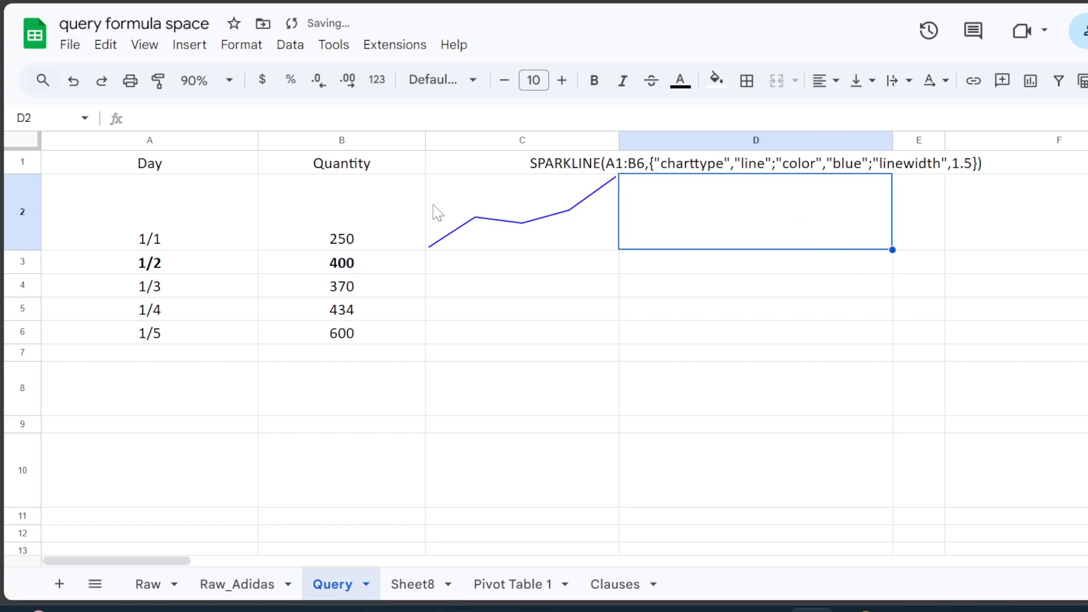
Clear the Day and Quantity data in A1:B6 and the sparkline in C2.
{"action": "left_click_drag", "start_coordinate": [117, 165], "coordinate": [397, 335]}
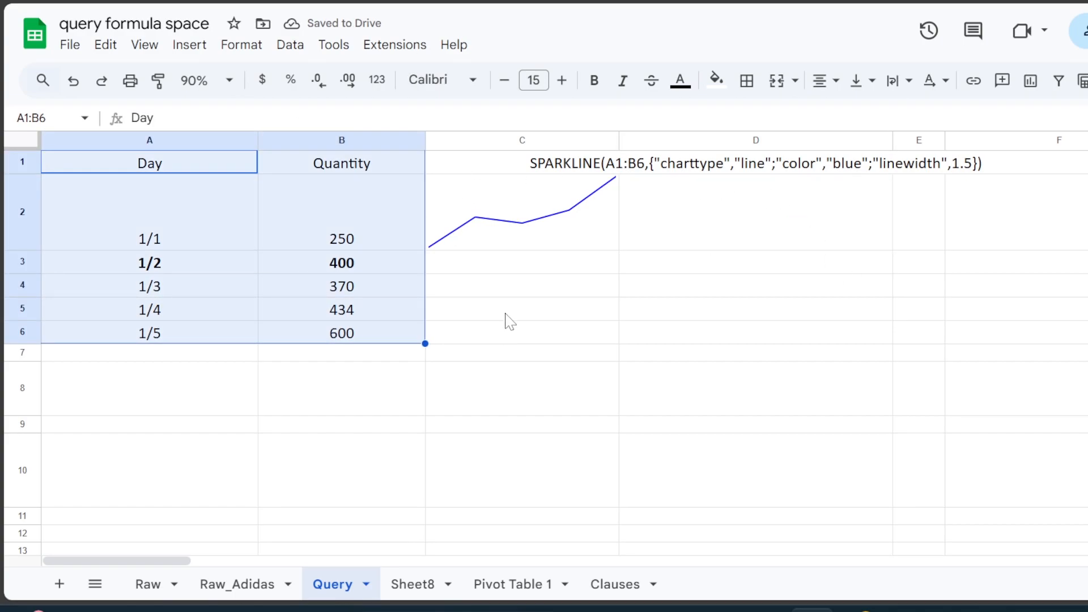
{"action": "key", "text": "Delete"}
{"action": "left_click", "coordinate": [498, 236]}
{"action": "key", "text": "Delete"}
{"action": "left_click", "coordinate": [569, 316]}
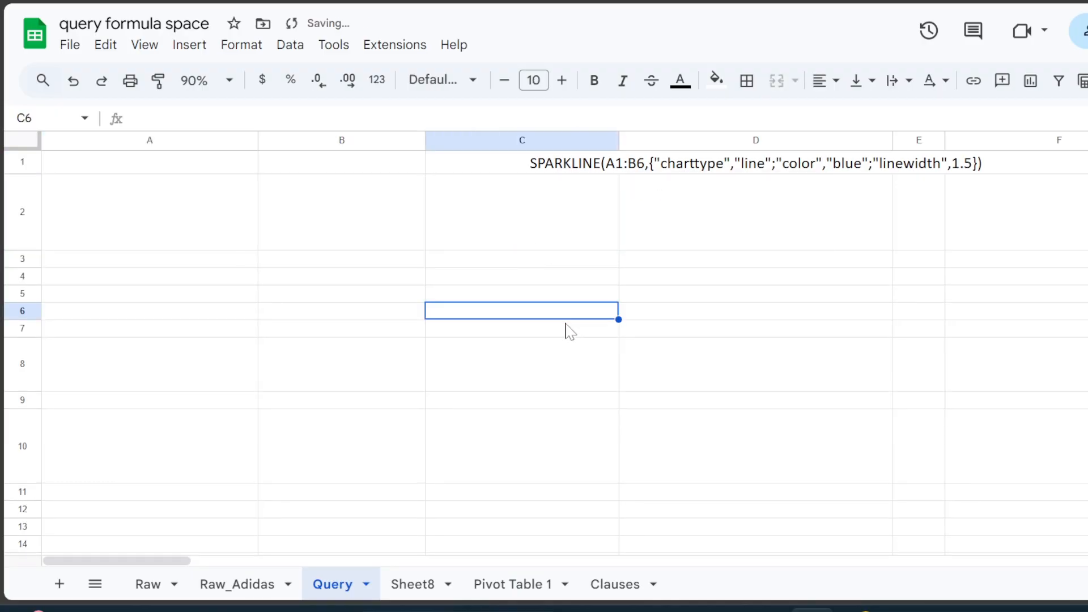
Check the Month column on the Raw_Adidas sheet and start a QUERY of adidas_sales with "SELECT" in cell A2 of the Query sheet.
{"action": "left_click", "coordinate": [216, 192]}
{"action": "left_click", "coordinate": [263, 592]}
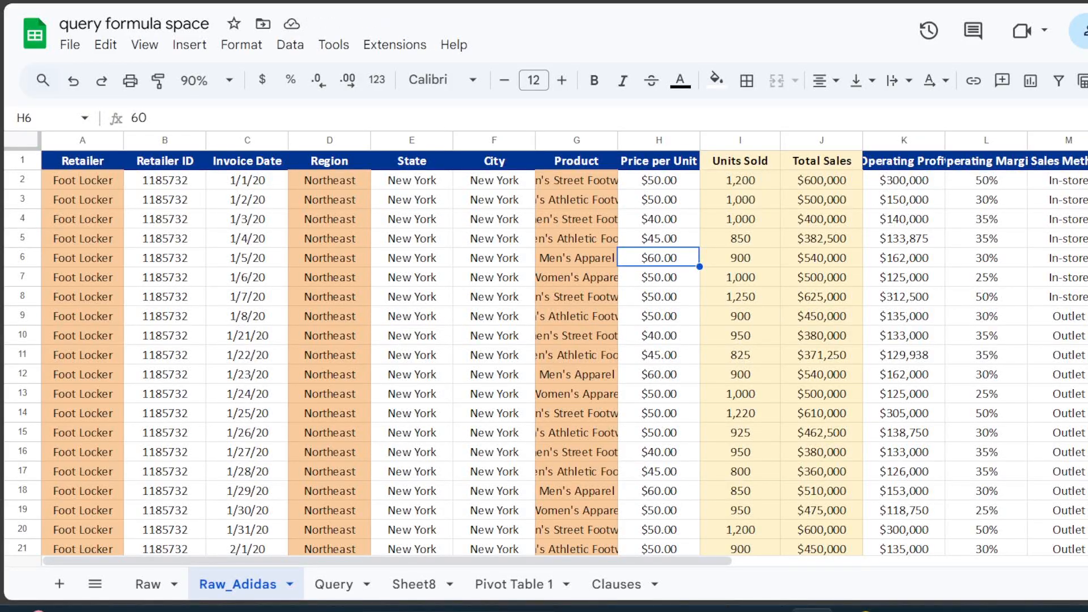
{"action": "left_click", "coordinate": [1087, 140]}
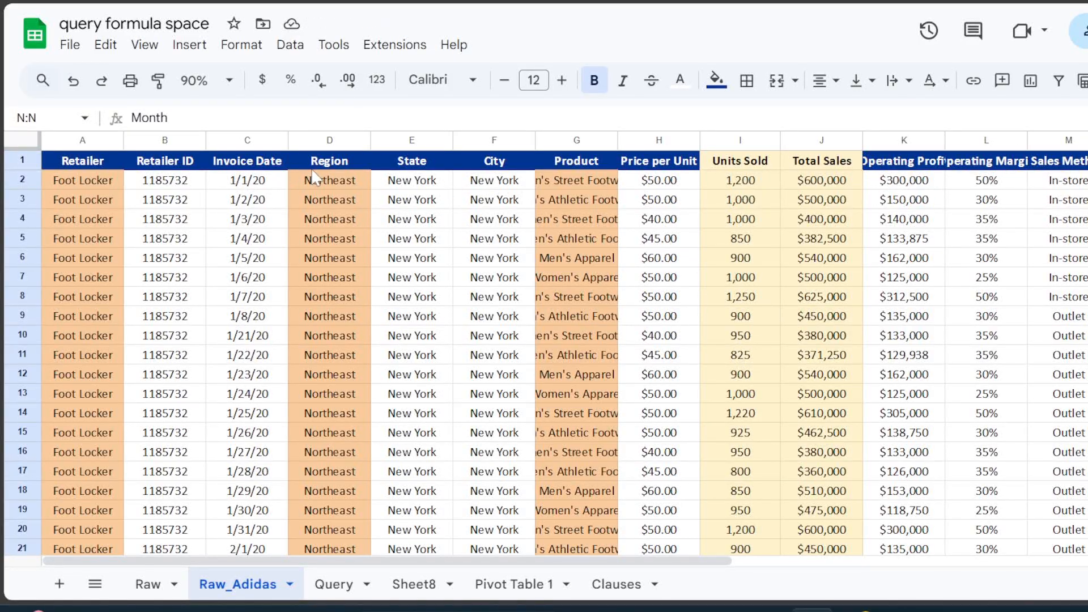
{"action": "left_click", "coordinate": [815, 148]}
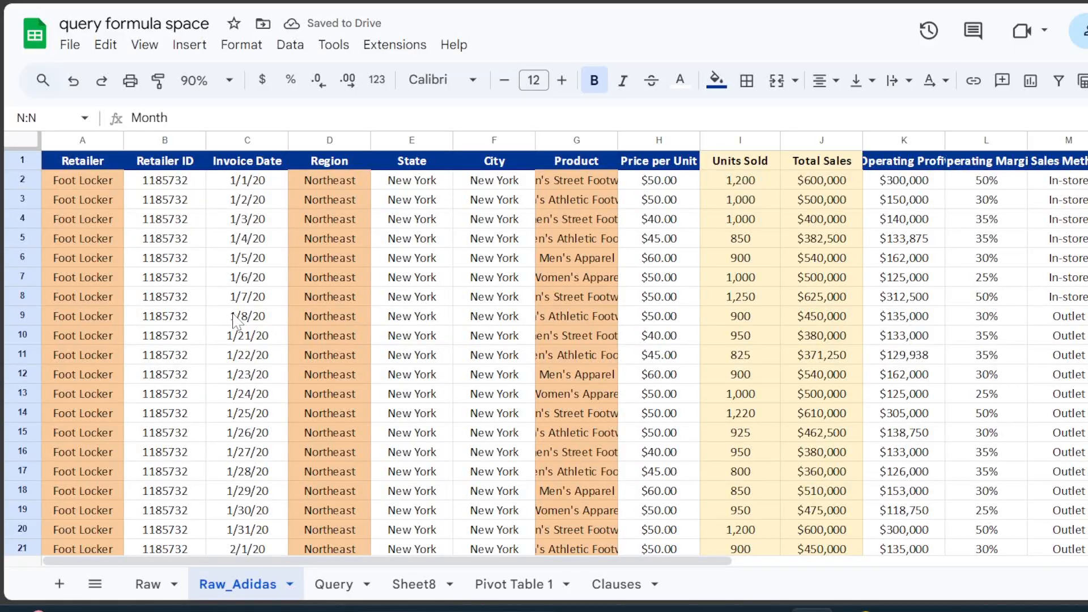
{"action": "left_click", "coordinate": [337, 585]}
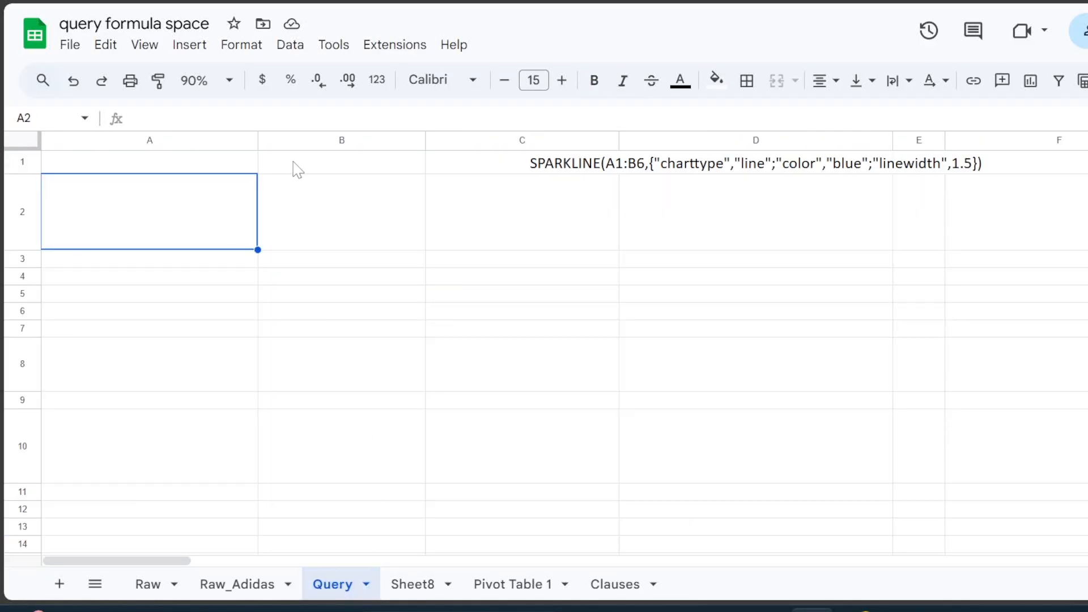
{"action": "type", "text": "=qu"}
{"action": "key", "text": "Tab"}
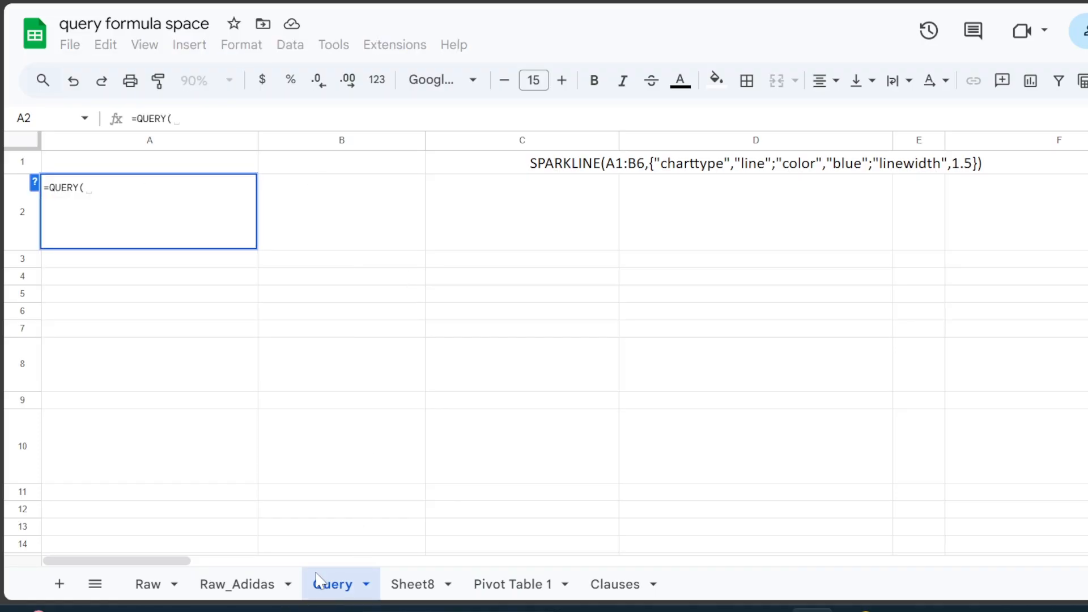
{"action": "type", "text": "adi"}
{"action": "key", "text": "Tab"}
{"action": "type", "text": ","}
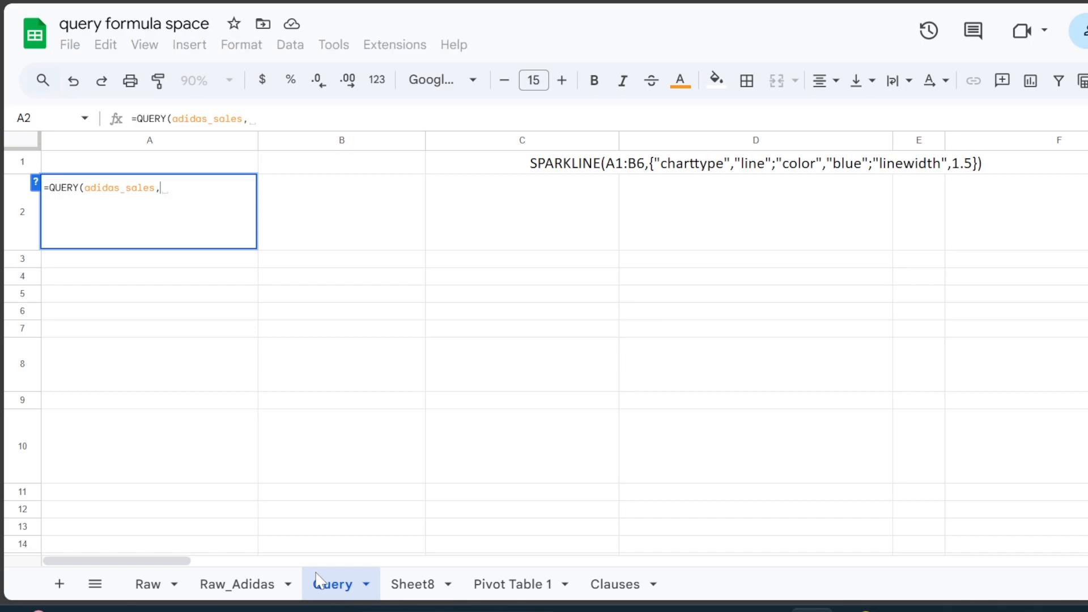
{"action": "type", "text": "\"SELECT"}
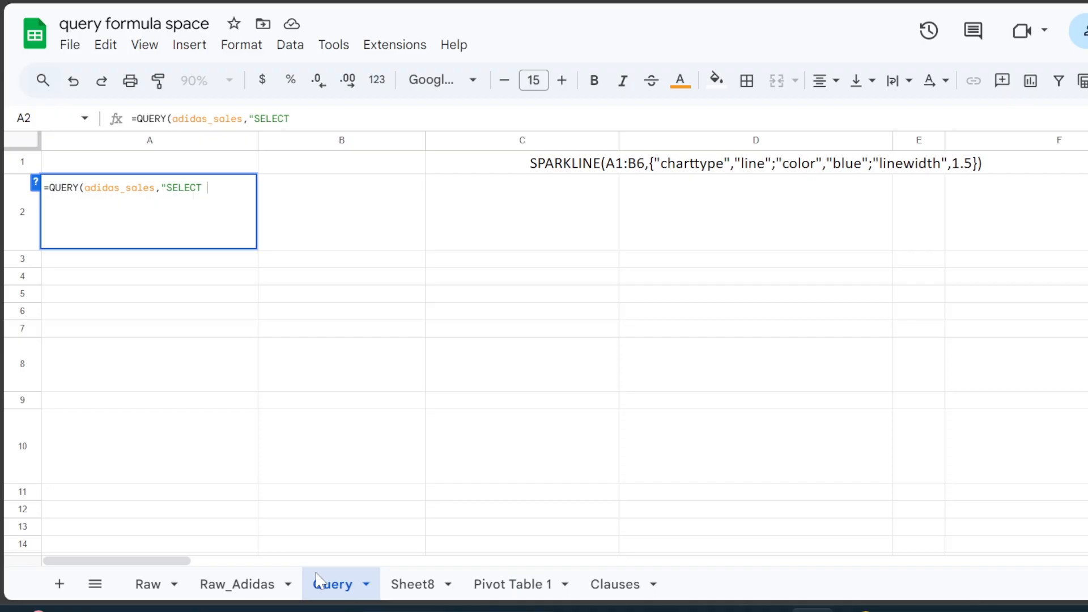
Recheck the Raw_Adidas column letters and complete the A2 query string as "SELECT N,SUM(J) GROUP BY N".
{"action": "left_click", "coordinate": [240, 587]}
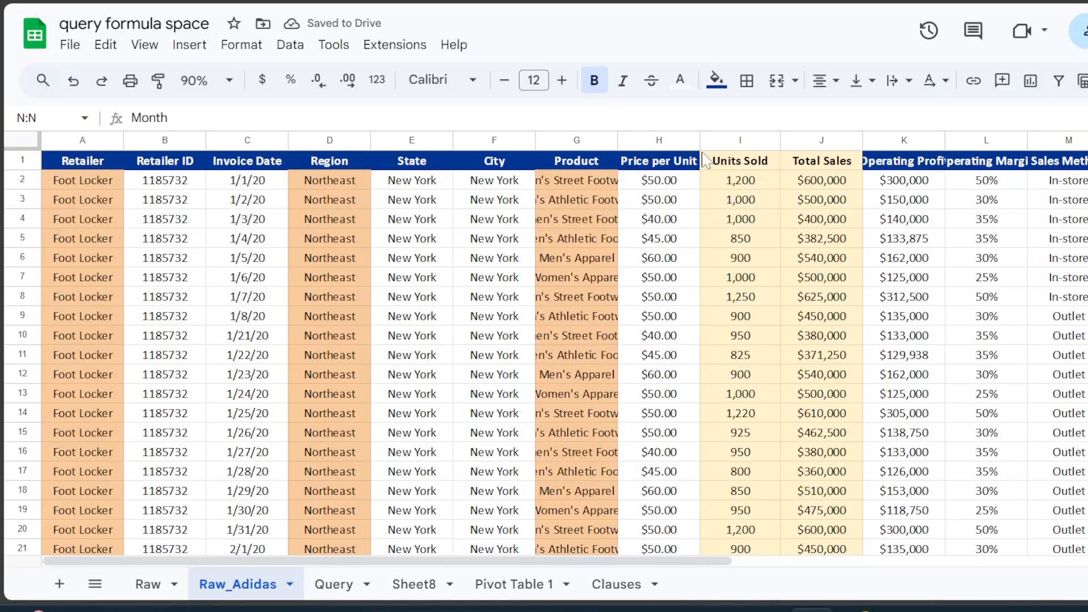
{"action": "left_click", "coordinate": [334, 584]}
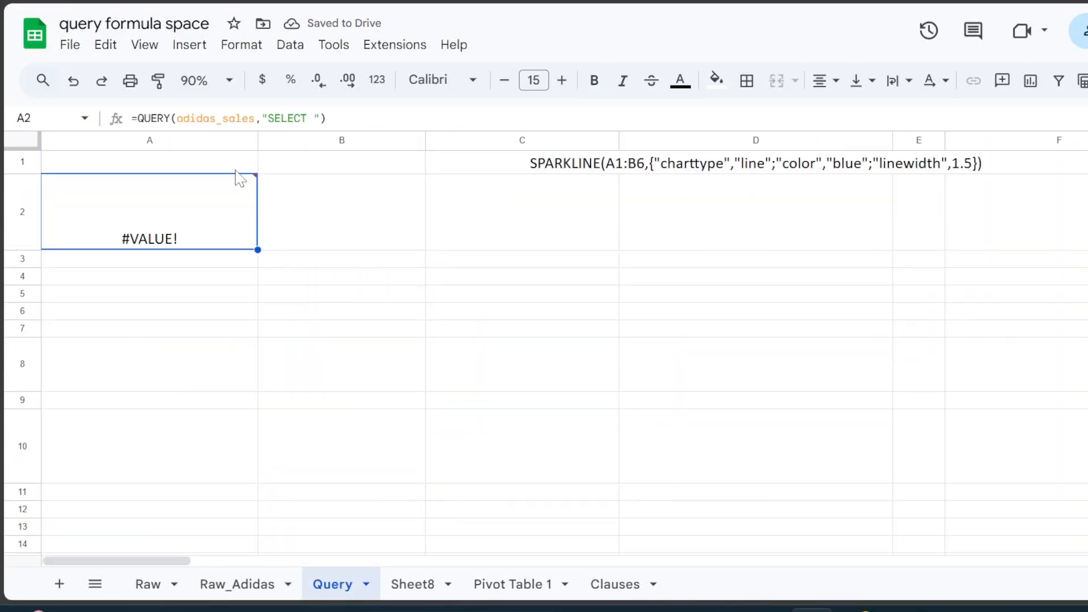
{"action": "key", "text": "Return"}
{"action": "key", "text": "BackSpace"}
{"action": "key", "text": "BackSpace"}
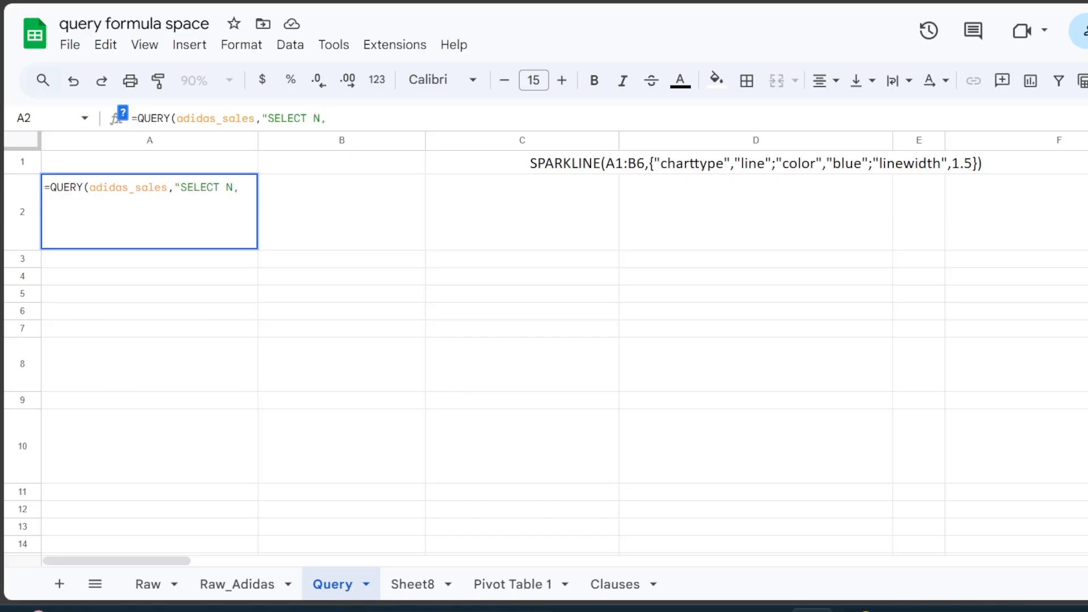
{"action": "type", "text": "N,SUM"}
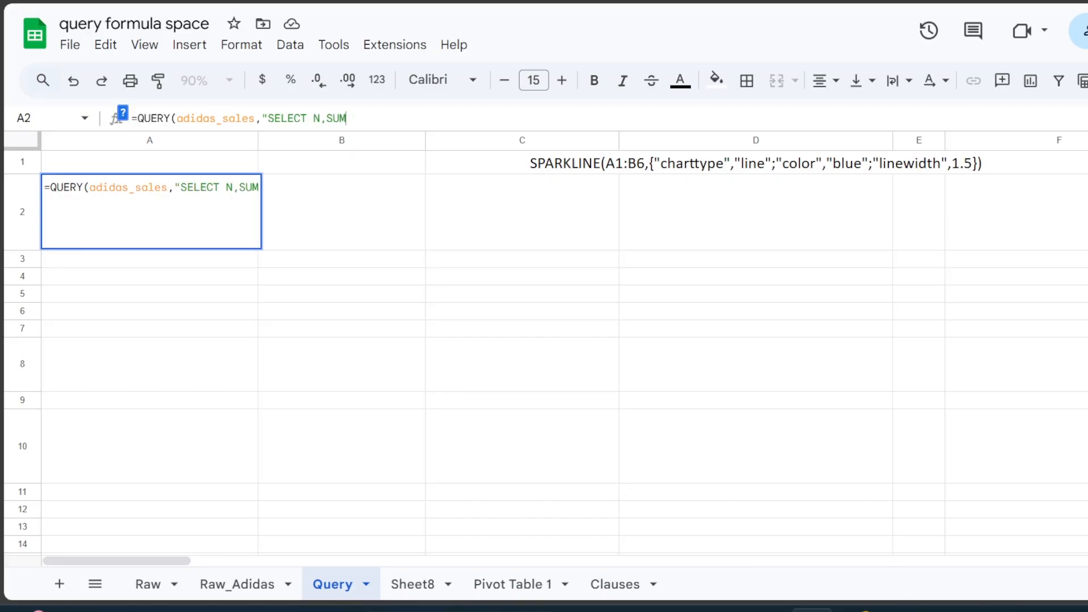
{"action": "type", "text": "(J) GROUP BY "}
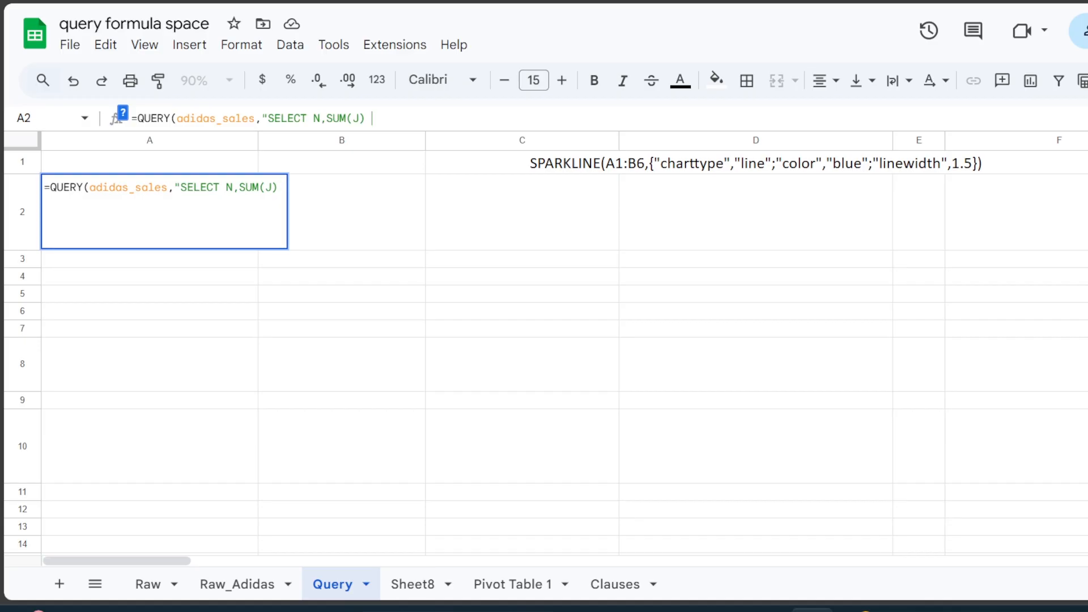
{"action": "type", "text": "N\""}
{"action": "key", "text": "Return"}
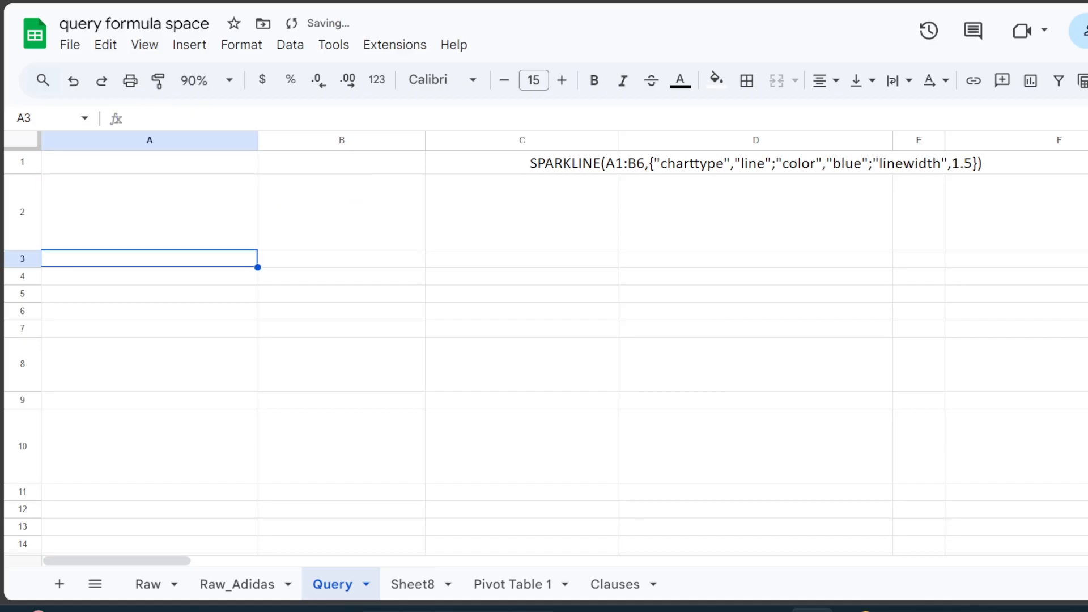
{"action": "left_click", "coordinate": [177, 221]}
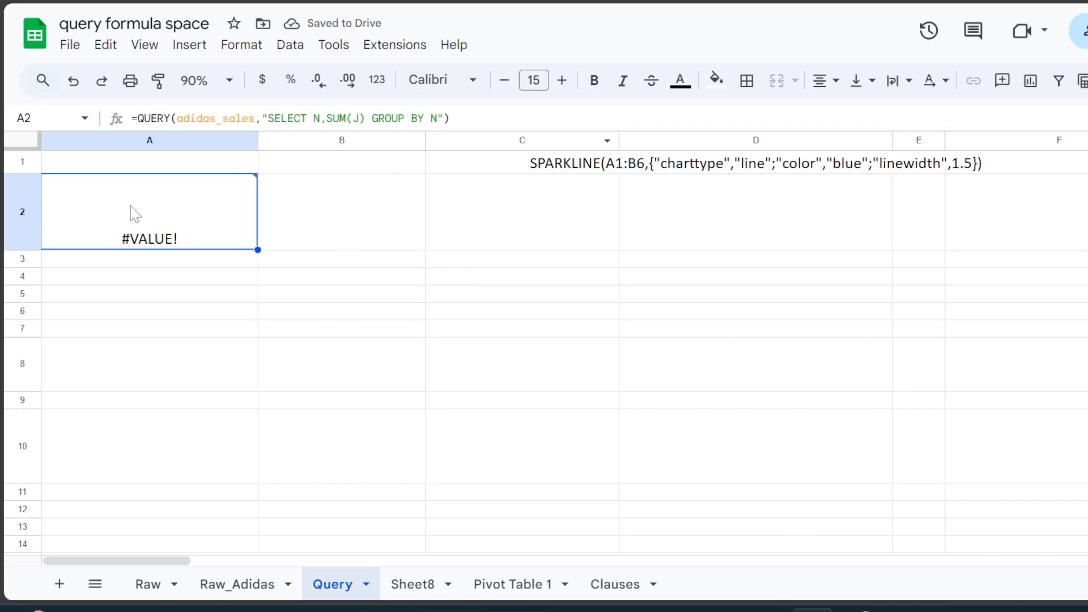
{"action": "mouse_move", "coordinate": [137, 208]}
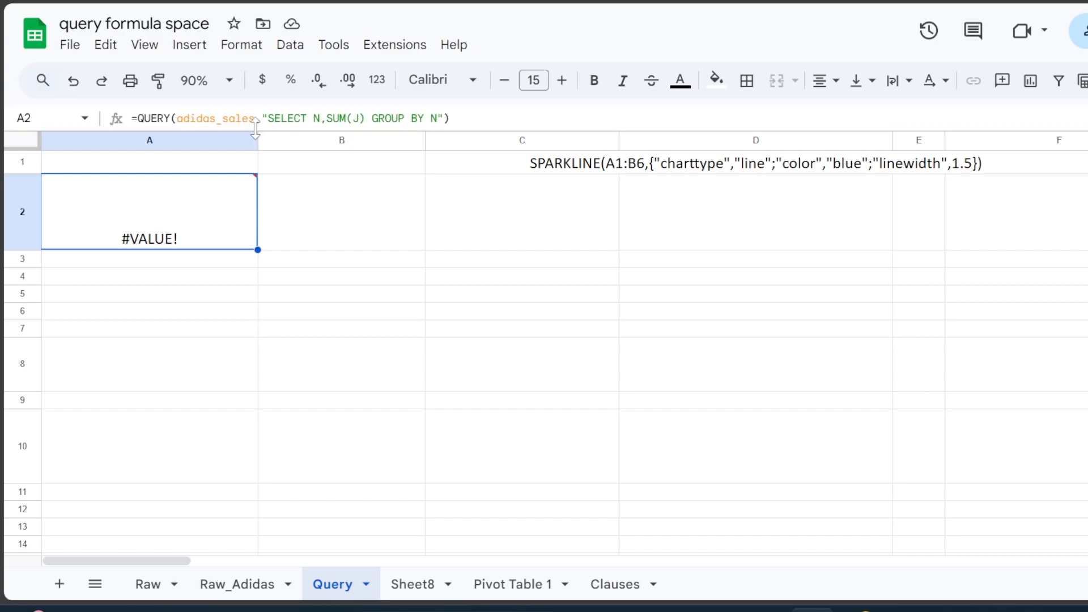
Replace the adidas_sales data source in the A2 QUERY formula with Raw_Adidas!A:N.
{"action": "left_click_drag", "start_coordinate": [255, 118], "coordinate": [176, 118]}
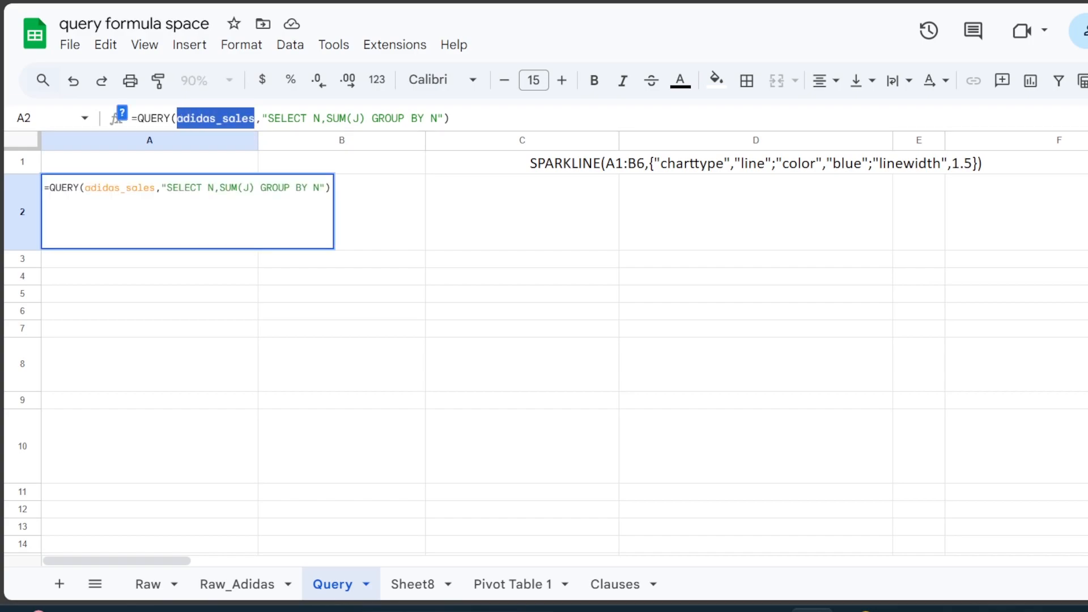
{"action": "key", "text": "BackSpace"}
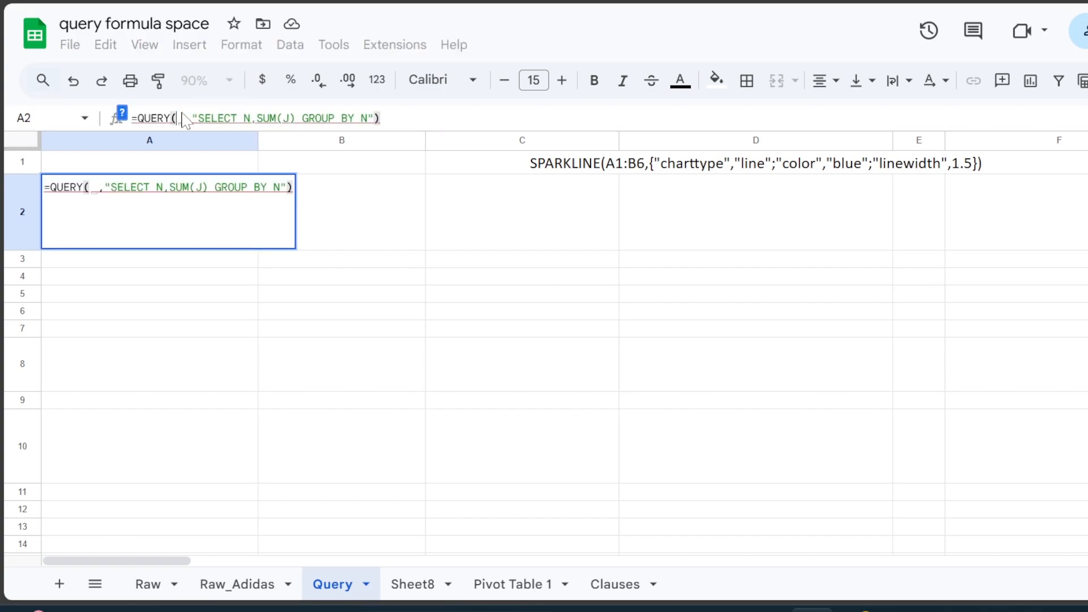
{"action": "left_click", "coordinate": [245, 582]}
{"action": "left_click_drag", "start_coordinate": [82, 140], "coordinate": [1069, 140]}
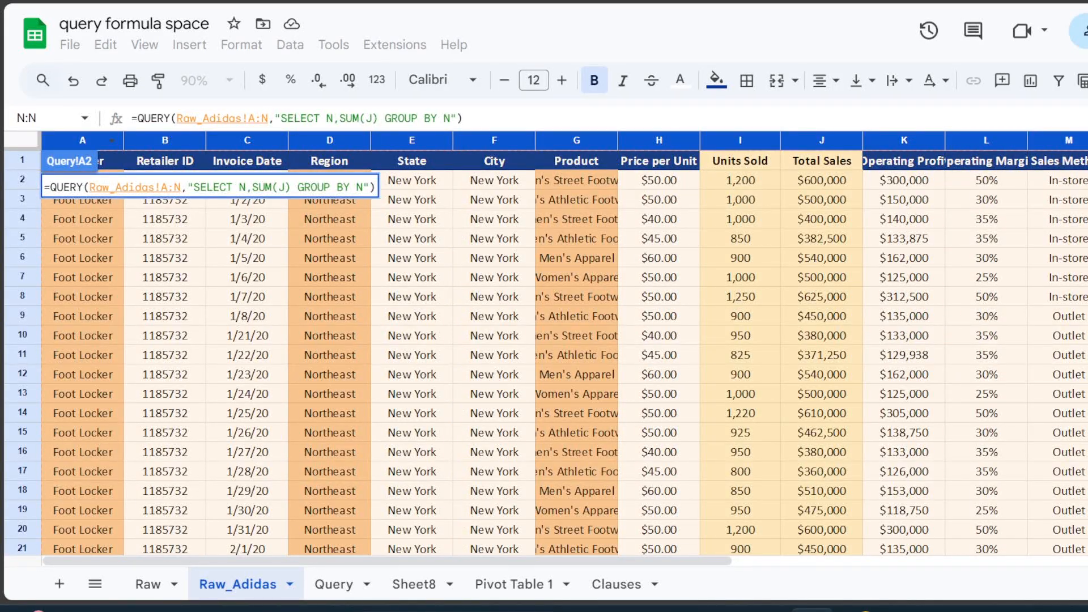
{"action": "key", "text": "Return"}
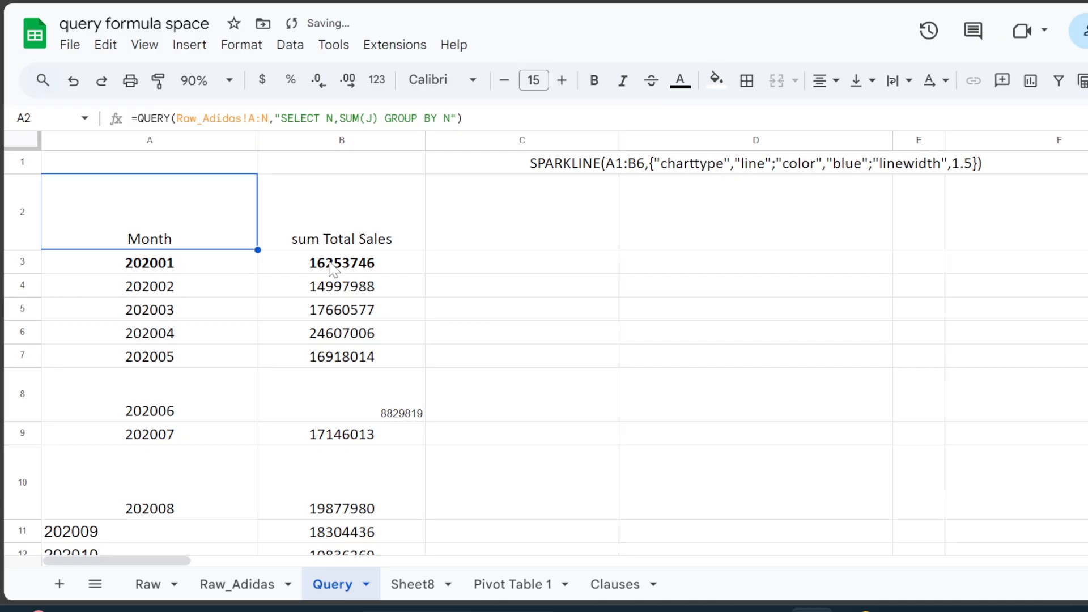
Left-align columns A and B and look through the monthly totals returned by the query.
{"action": "left_click_drag", "start_coordinate": [177, 142], "coordinate": [341, 140]}
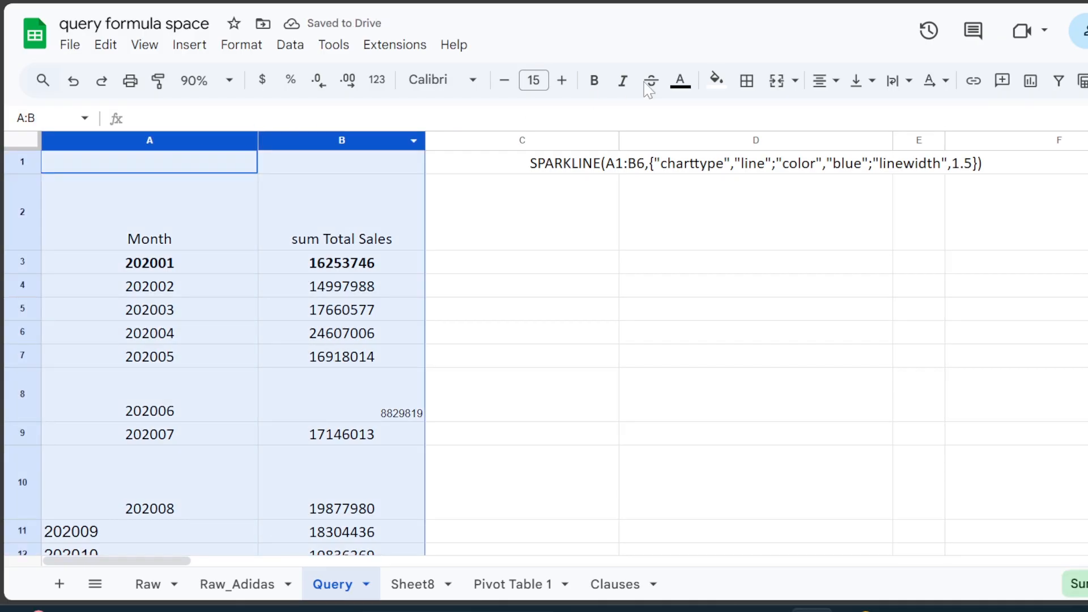
{"action": "left_click", "coordinate": [822, 80]}
{"action": "left_click", "coordinate": [826, 114]}
{"action": "left_click", "coordinate": [338, 300]}
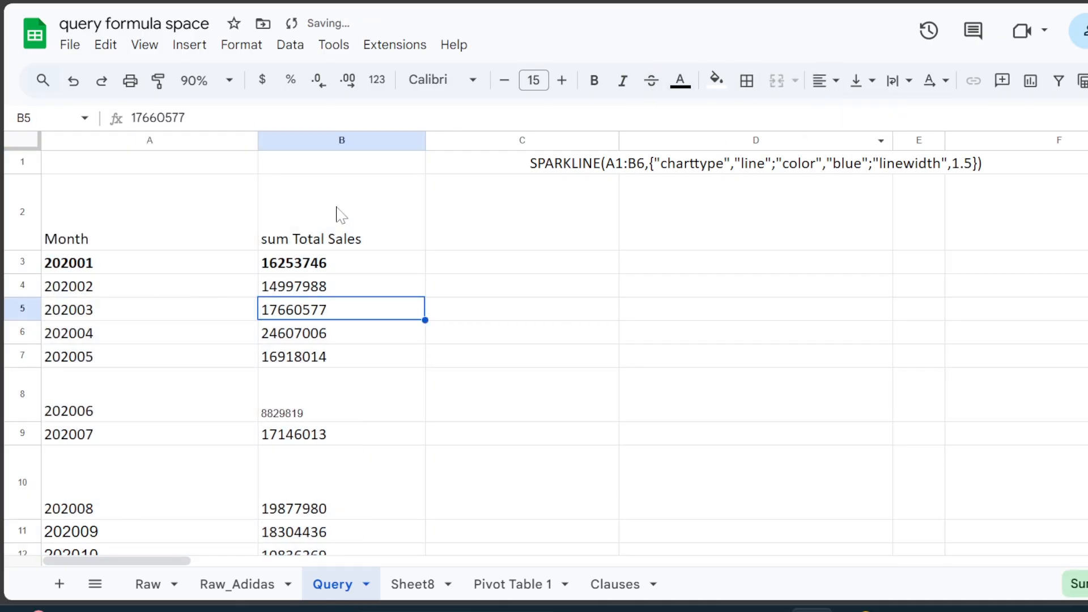
{"action": "scroll", "coordinate": [126, 289], "scroll_direction": "down", "scroll_amount": 3}
{"action": "scroll", "coordinate": [126, 289], "scroll_direction": "down", "scroll_amount": 3}
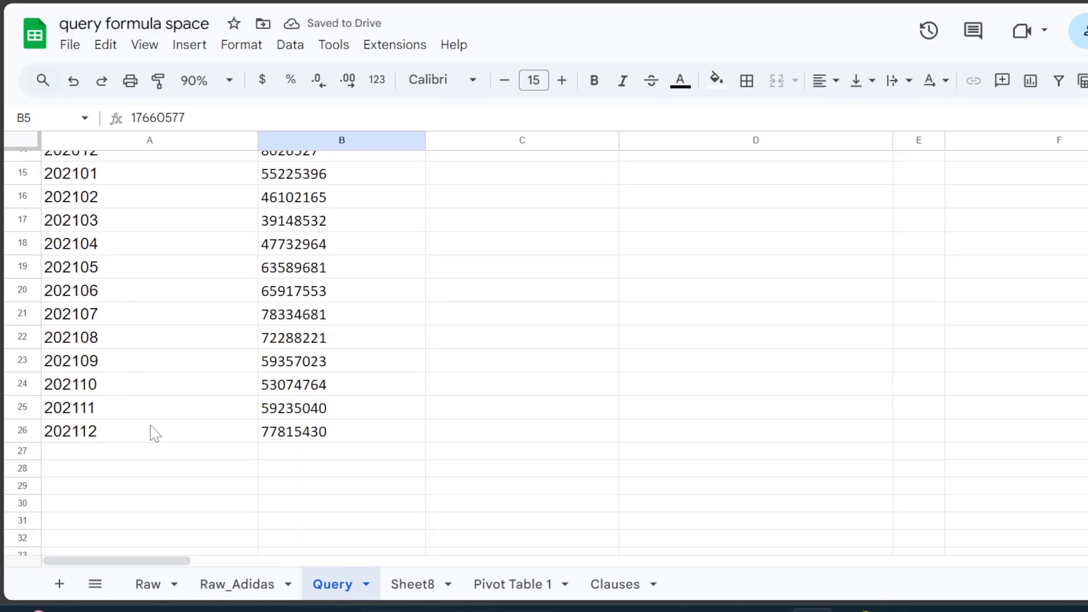
{"action": "scroll", "coordinate": [150, 334], "scroll_direction": "up", "scroll_amount": 8}
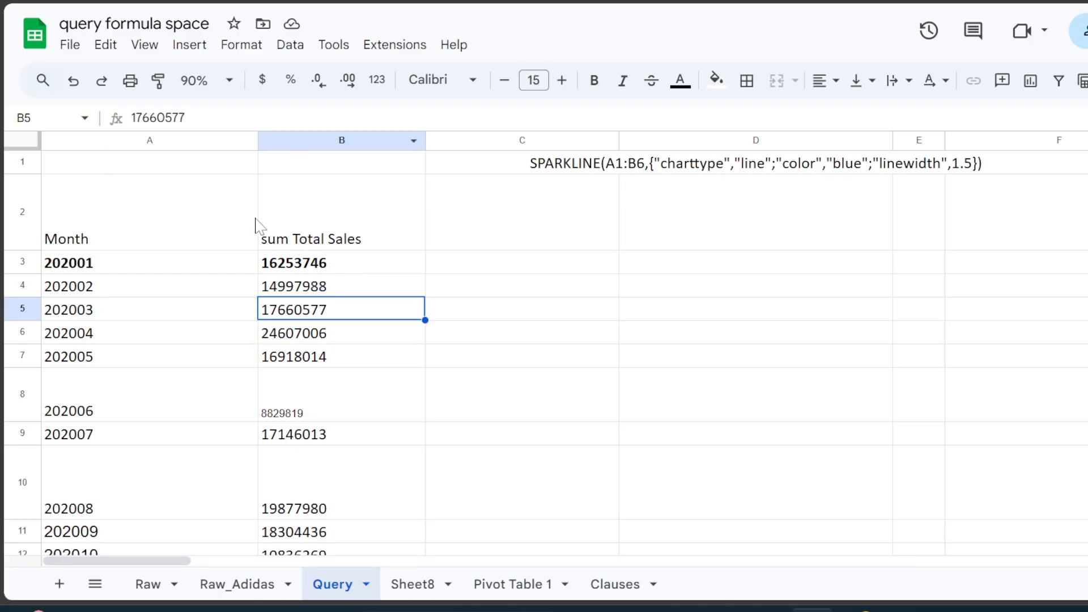
{"action": "scroll", "coordinate": [207, 273], "scroll_direction": "down", "scroll_amount": 5}
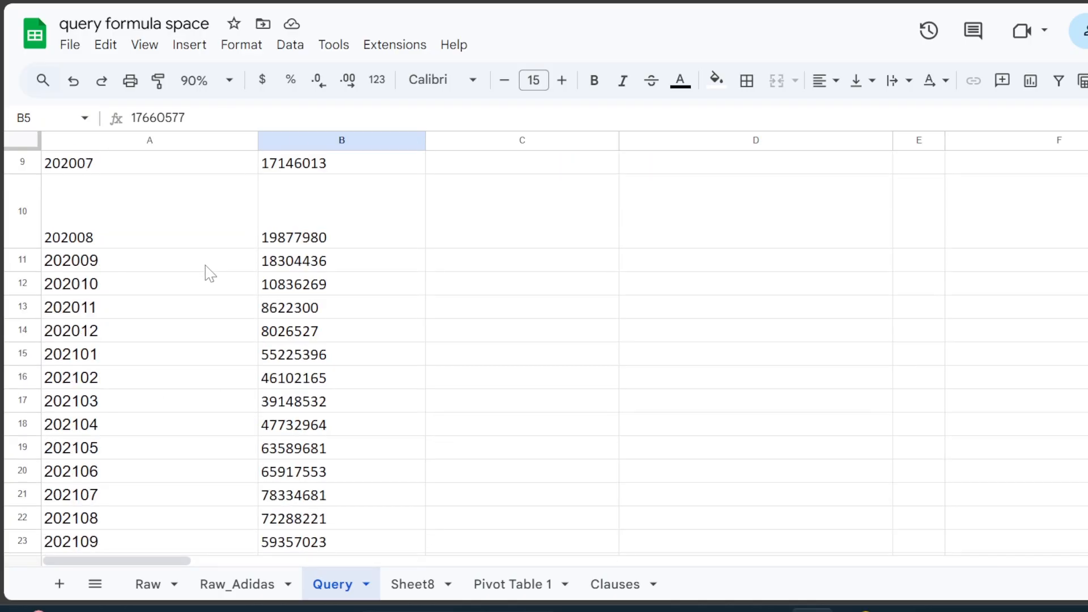
{"action": "scroll", "coordinate": [206, 273], "scroll_direction": "up", "scroll_amount": 5}
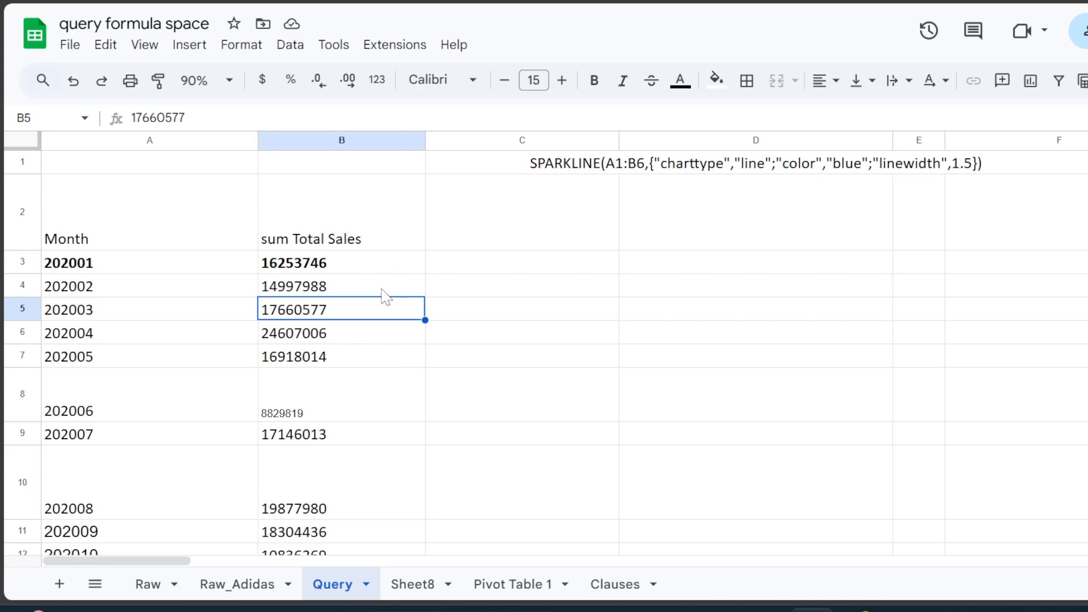
Freeze row 1 of the Query sheet.
{"action": "left_click", "coordinate": [597, 163]}
{"action": "left_click", "coordinate": [658, 169]}
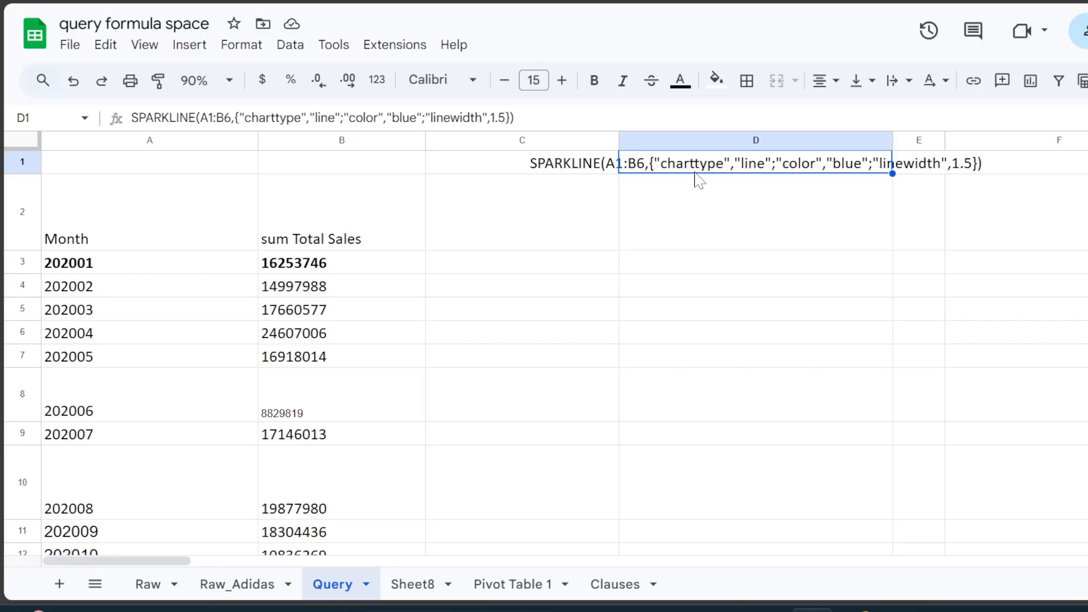
{"action": "left_click_drag", "start_coordinate": [712, 148], "coordinate": [683, 171]}
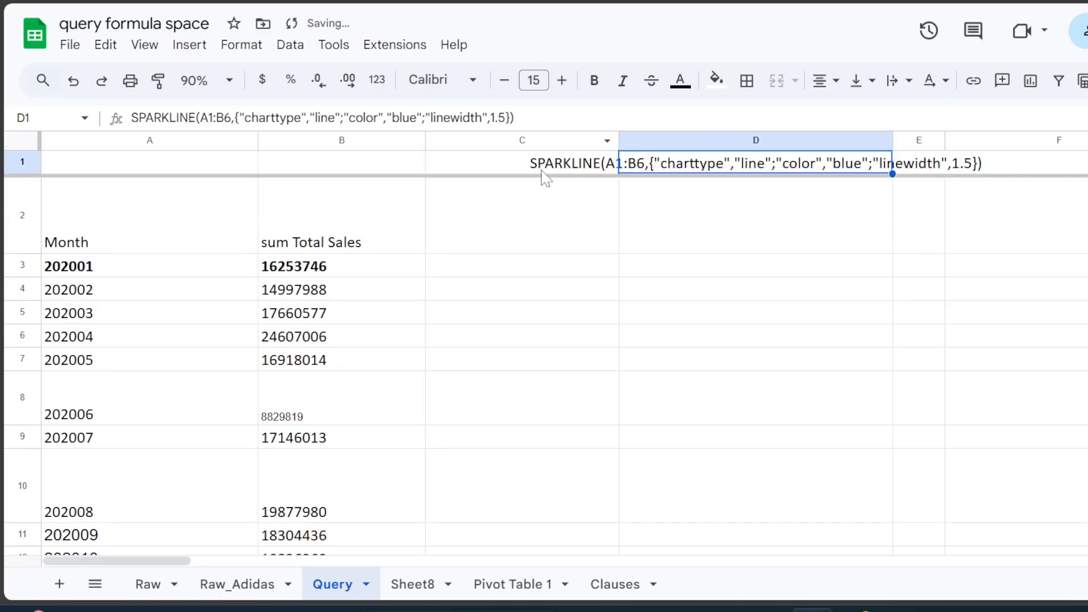
Move the SPARKLINE text from D1 to C3 by copying it there and clearing D1.
{"action": "type", "text": "C"}
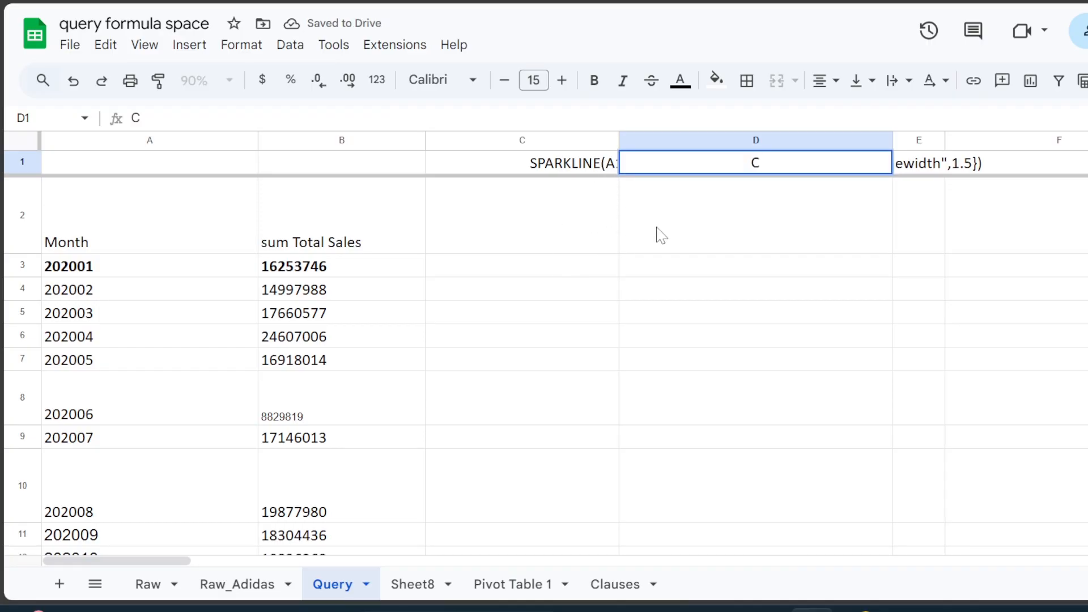
{"action": "key", "text": "Escape"}
{"action": "key", "text": "ctrl+c"}
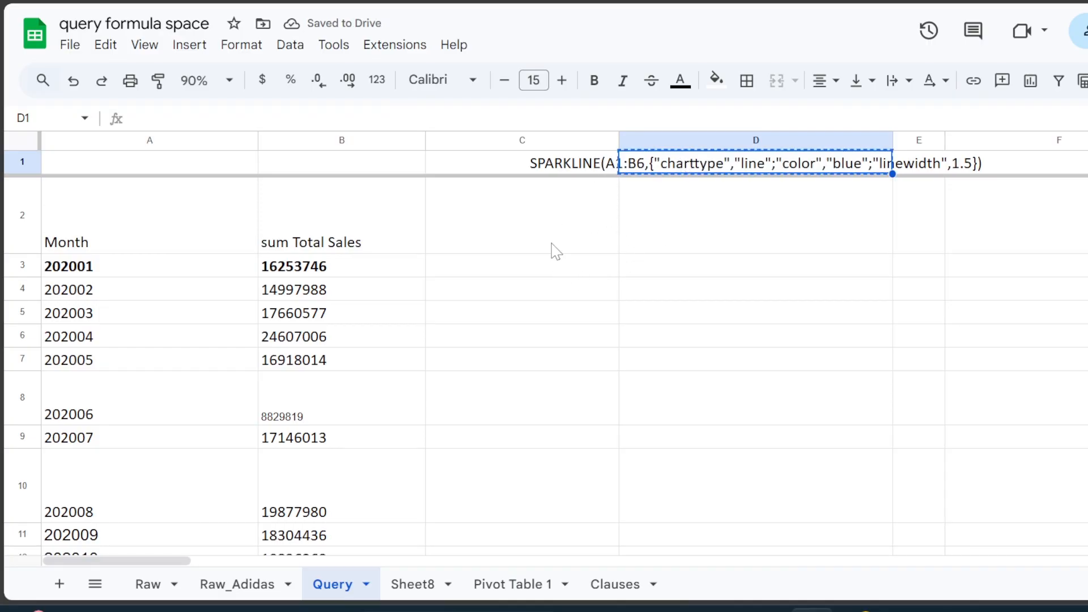
{"action": "left_click", "coordinate": [553, 271]}
{"action": "left_click", "coordinate": [590, 241]}
{"action": "left_click", "coordinate": [561, 267]}
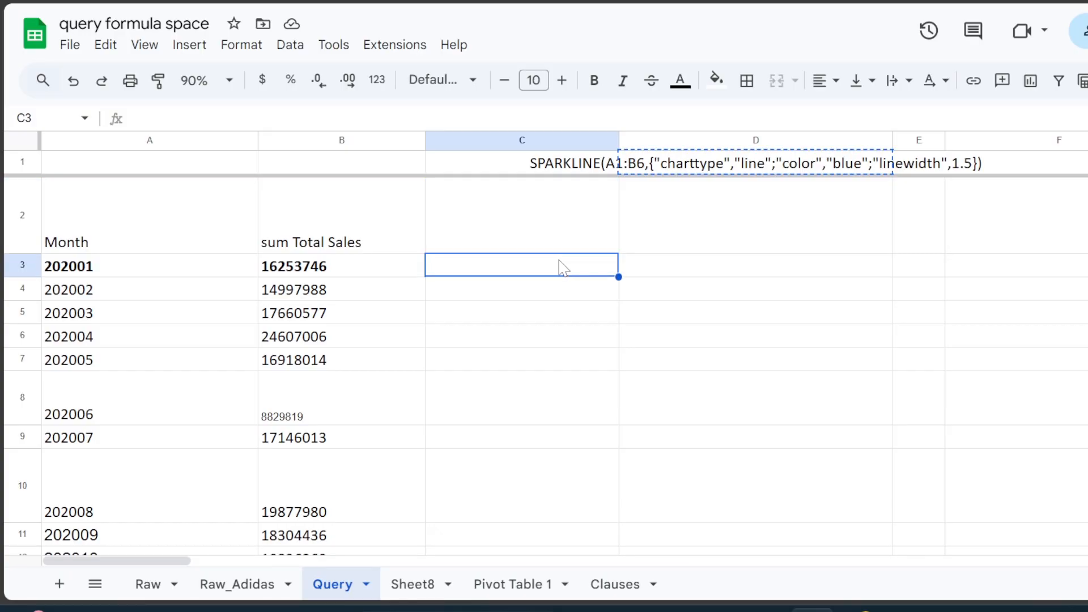
{"action": "key", "text": "ctrl+v"}
{"action": "left_click", "coordinate": [668, 166]}
{"action": "key", "text": "Delete"}
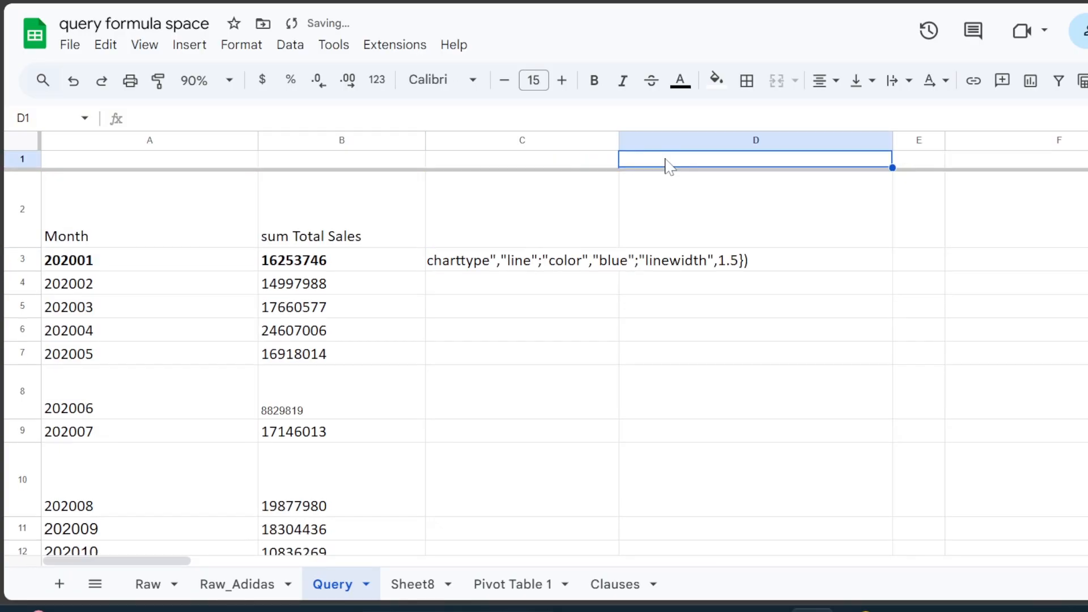
Wrap the text in C3 and widen column C to about twice its width.
{"action": "left_click", "coordinate": [573, 268]}
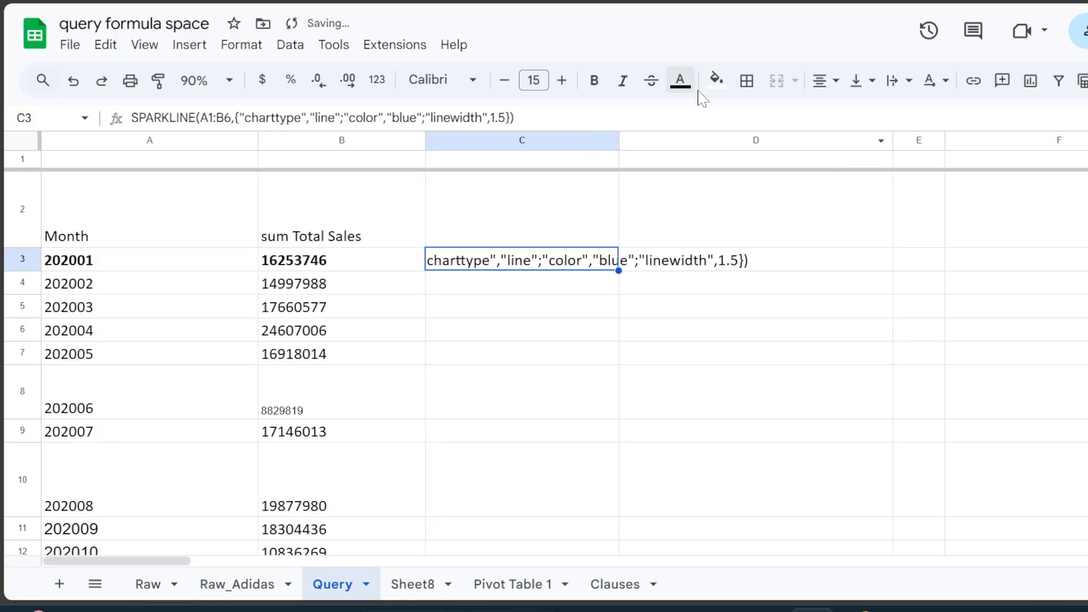
{"action": "left_click", "coordinate": [898, 80]}
{"action": "left_click", "coordinate": [930, 116]}
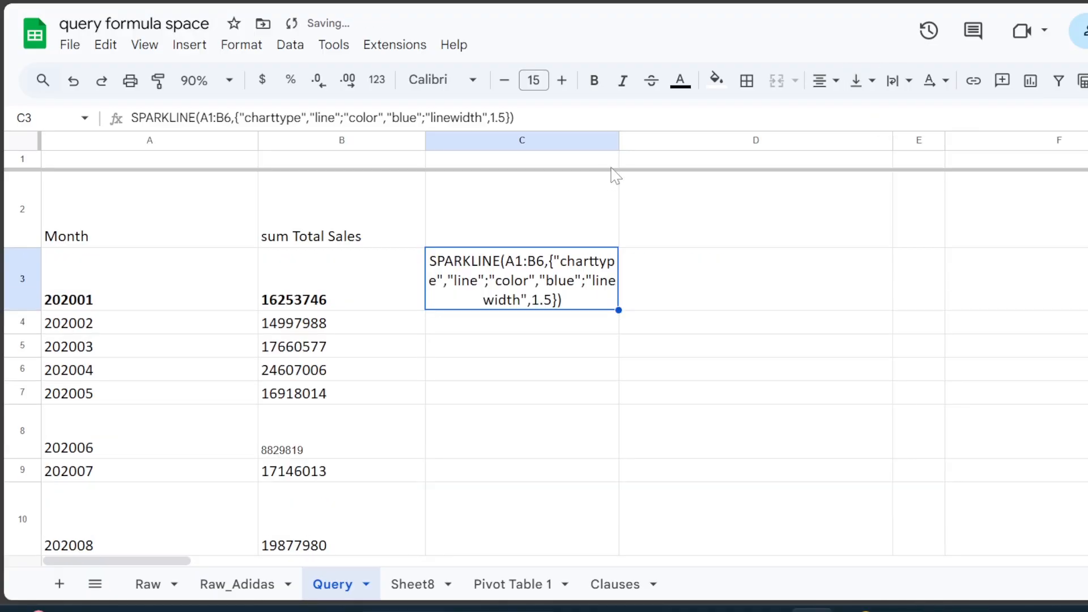
{"action": "left_click_drag", "start_coordinate": [617, 139], "coordinate": [807, 142]}
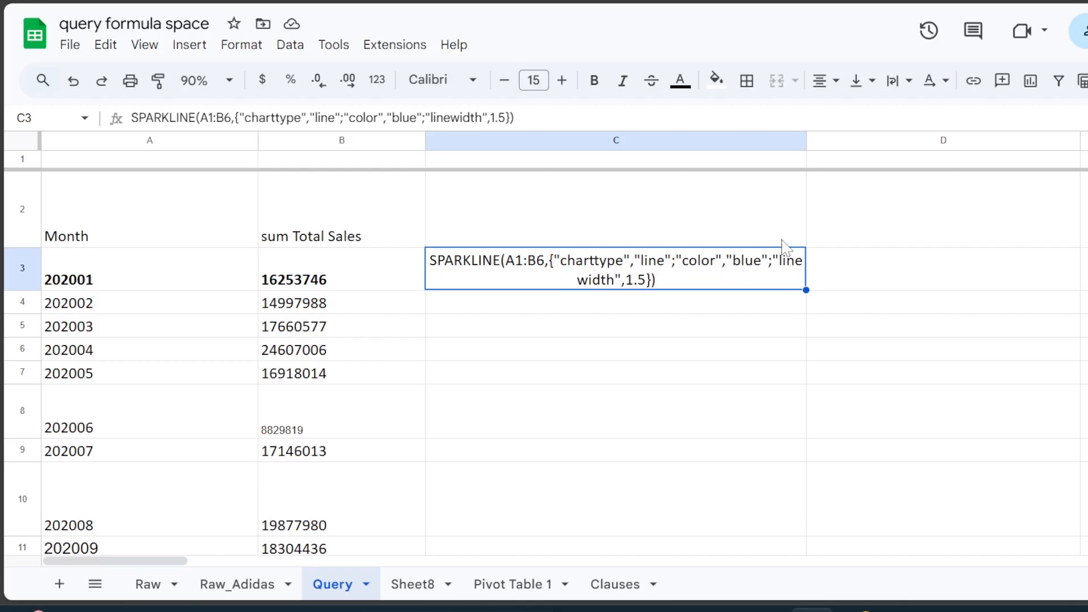
Turn the SPARKLINE text in C3 into a formula by adding a leading equals sign.
{"action": "left_click", "coordinate": [173, 203]}
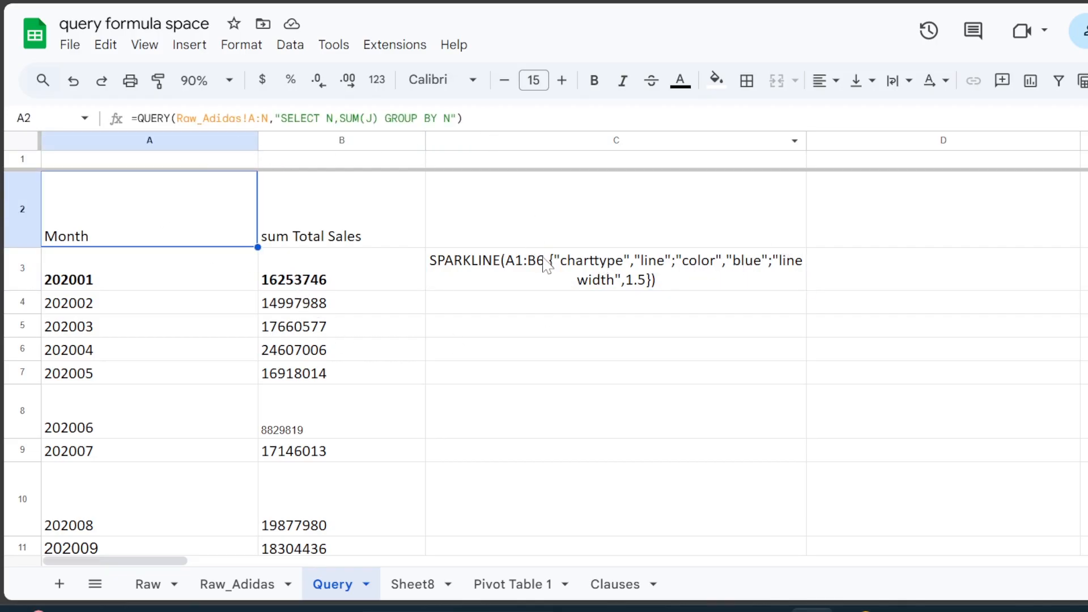
{"action": "left_click", "coordinate": [505, 275]}
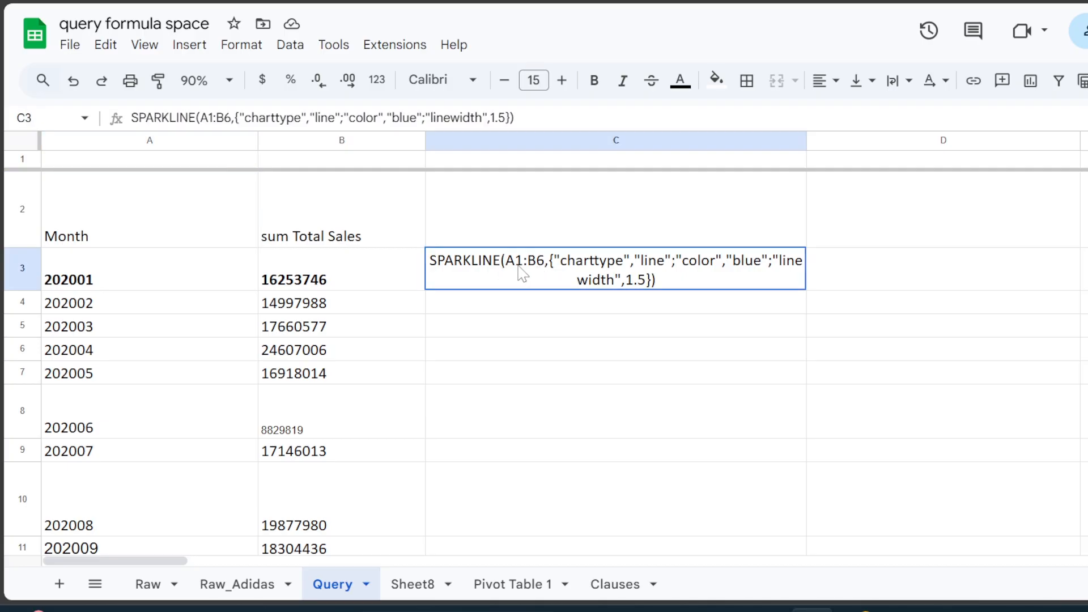
{"action": "key", "text": "Return"}
{"action": "left_click_drag", "start_coordinate": [504, 260], "coordinate": [543, 260]}
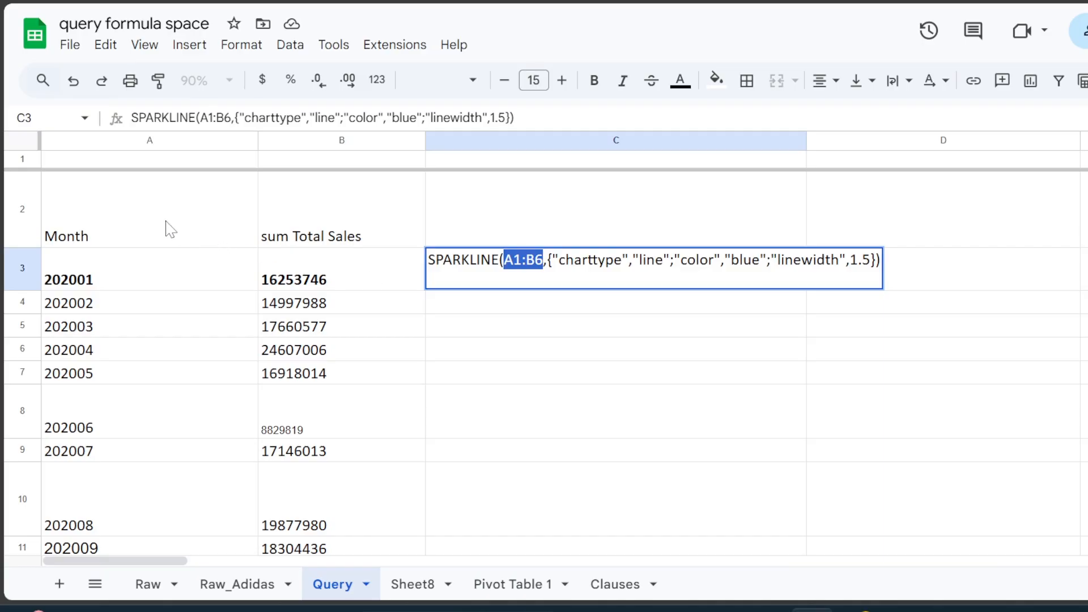
{"action": "left_click", "coordinate": [568, 282]}
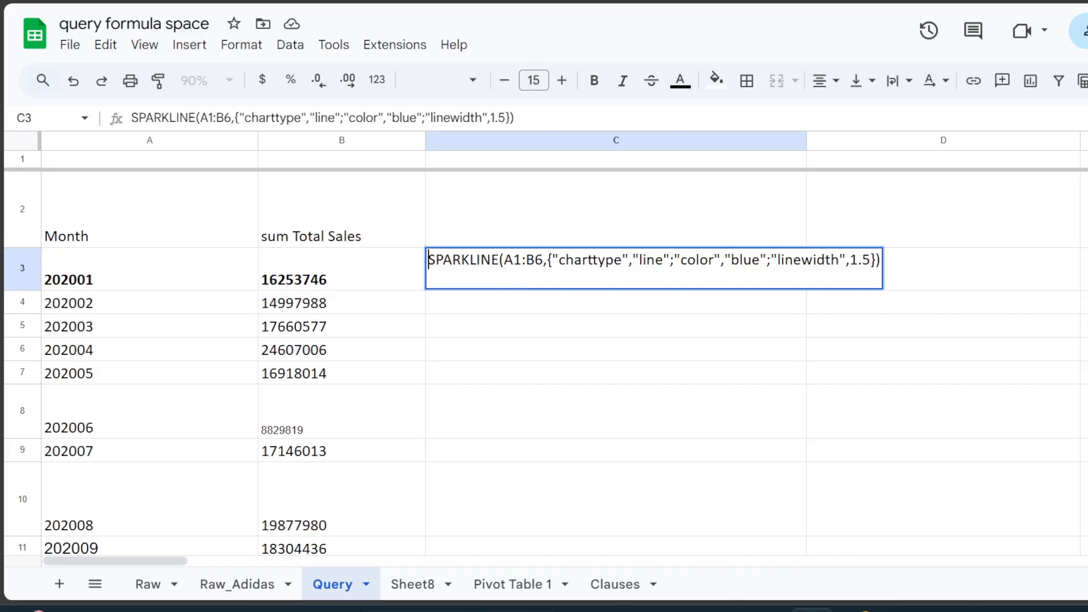
{"action": "left_click_drag", "start_coordinate": [504, 260], "coordinate": [542, 260]}
{"action": "left_click", "coordinate": [525, 260]}
{"action": "type", "text": "="}
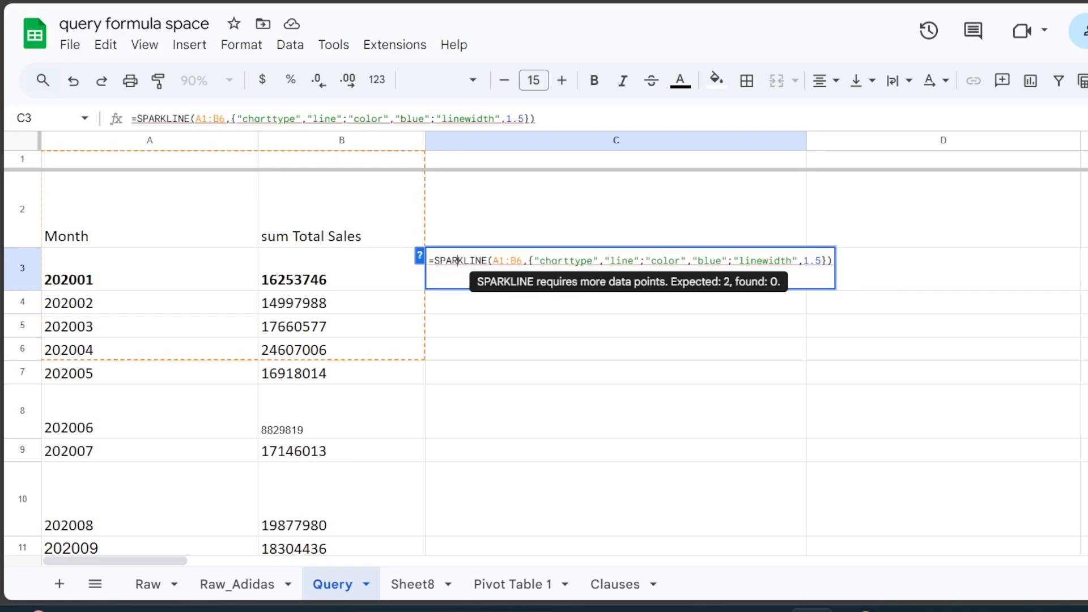
Remove the A1:B6 data range from the SPARKLINE formula in C3, leaving its first argument empty.
{"action": "left_click", "coordinate": [491, 260]}
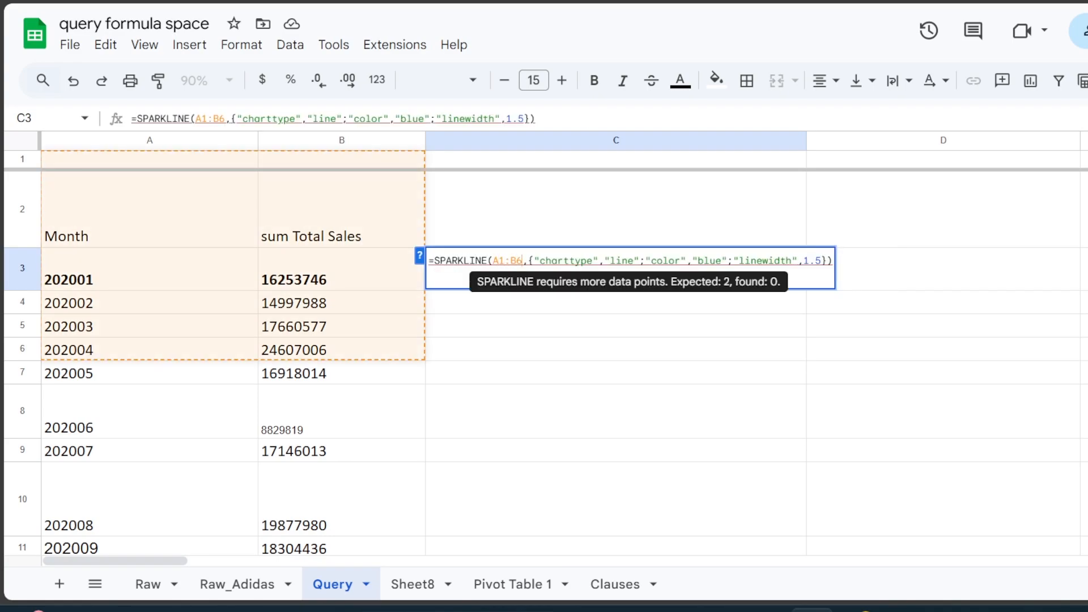
{"action": "key", "text": "BackSpace"}
{"action": "key", "text": "BackSpace"}
{"action": "key", "text": "BackSpace"}
{"action": "key", "text": "BackSpace"}
{"action": "key", "text": "BackSpace"}
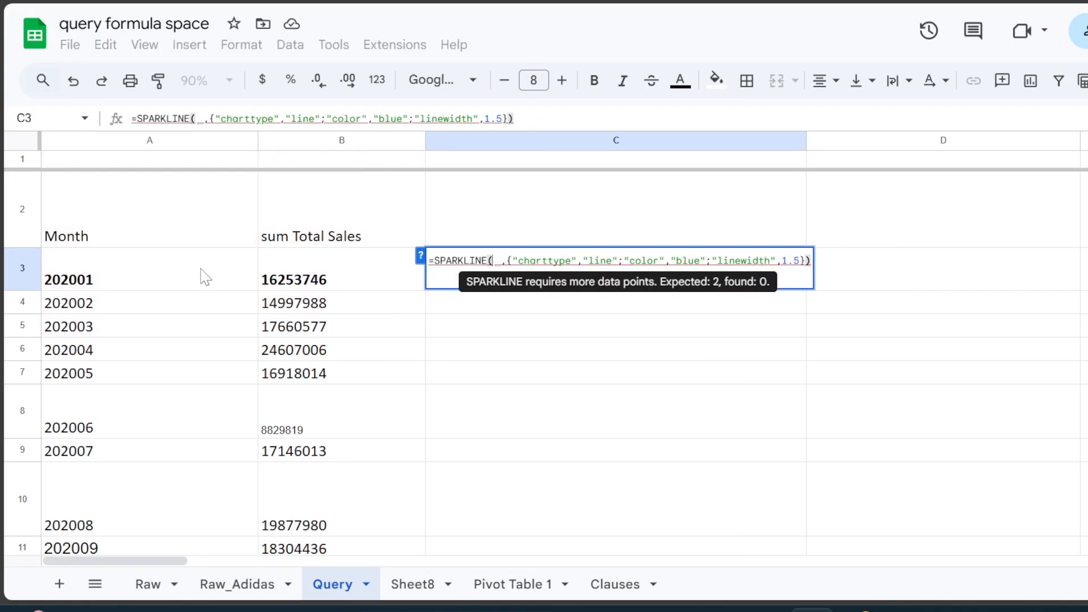
{"action": "key", "text": "Return"}
Copy the A2 QUERY expression without its equals sign and insert it as the data argument of the C3 SPARKLINE formula.
{"action": "left_click", "coordinate": [196, 221]}
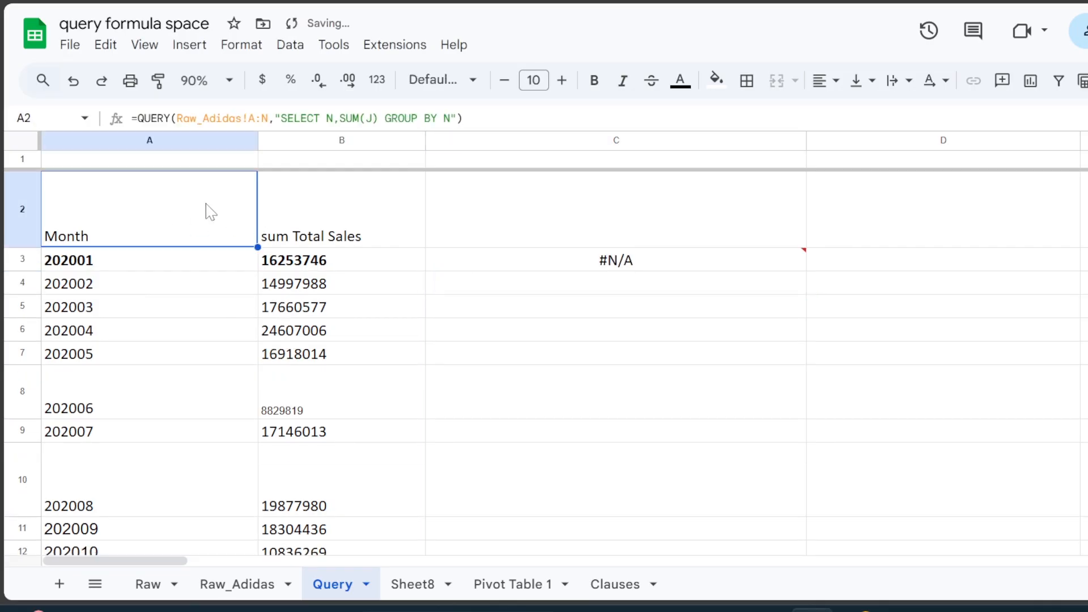
{"action": "left_click_drag", "start_coordinate": [461, 118], "coordinate": [144, 117]}
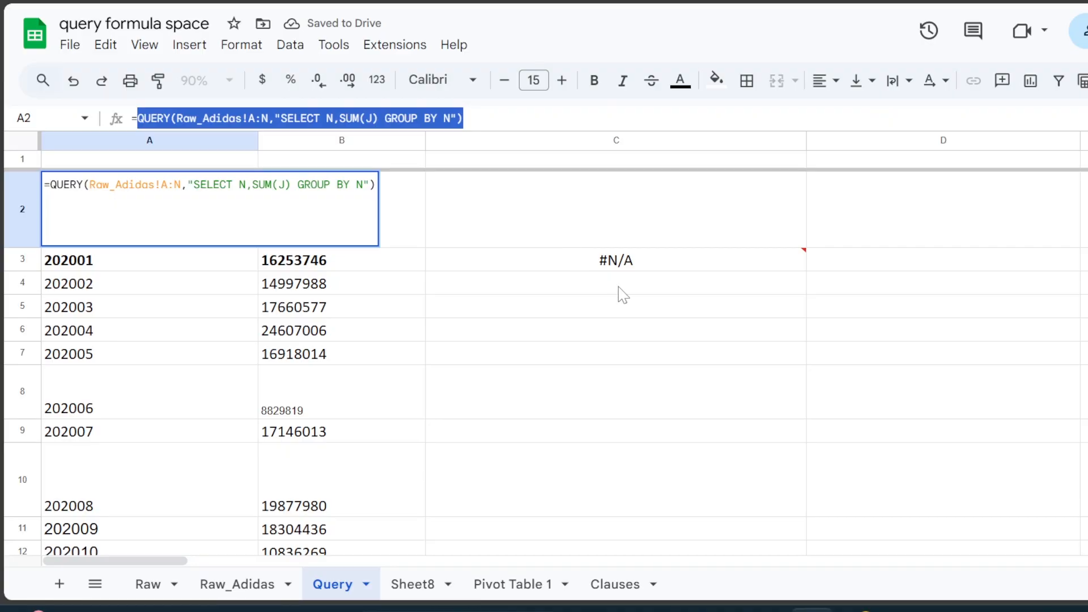
{"action": "key", "text": "Return"}
{"action": "left_click", "coordinate": [661, 267]}
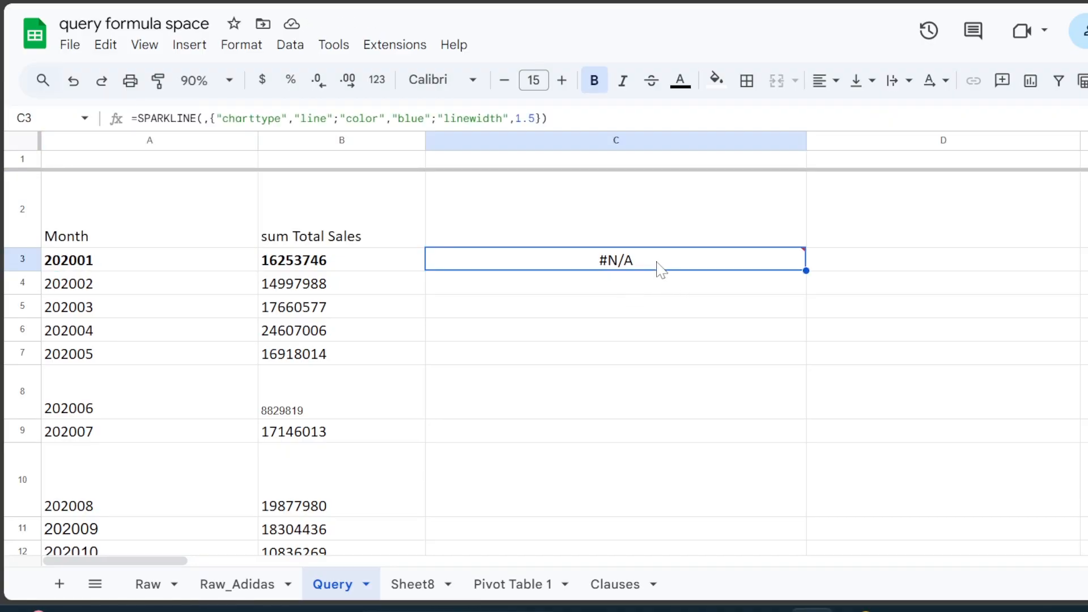
{"action": "left_click", "coordinate": [202, 119]}
{"action": "key", "text": "ctrl+v"}
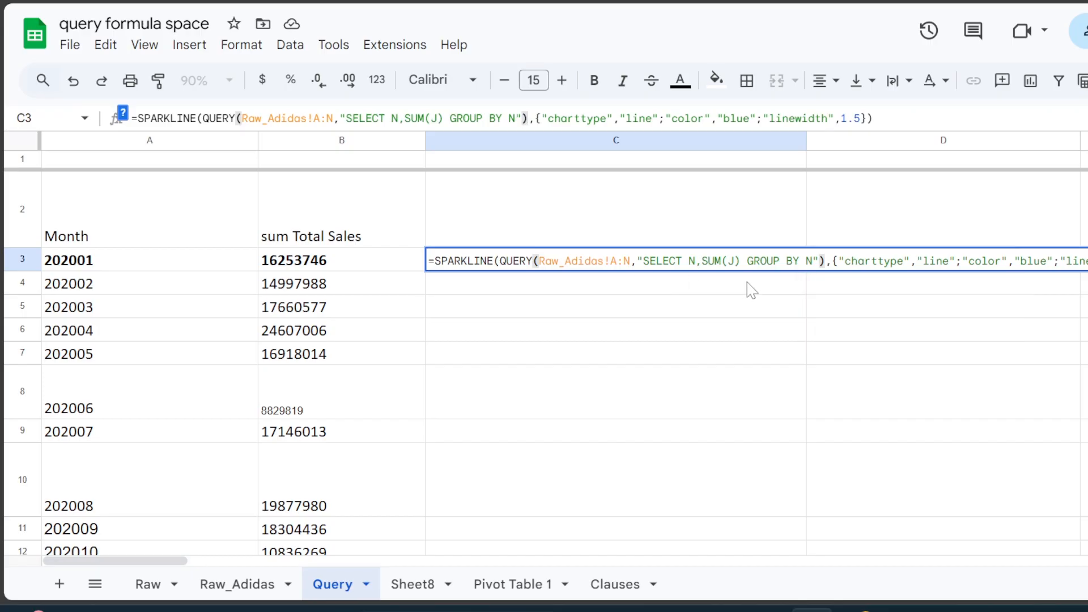
{"action": "key", "text": "Return"}
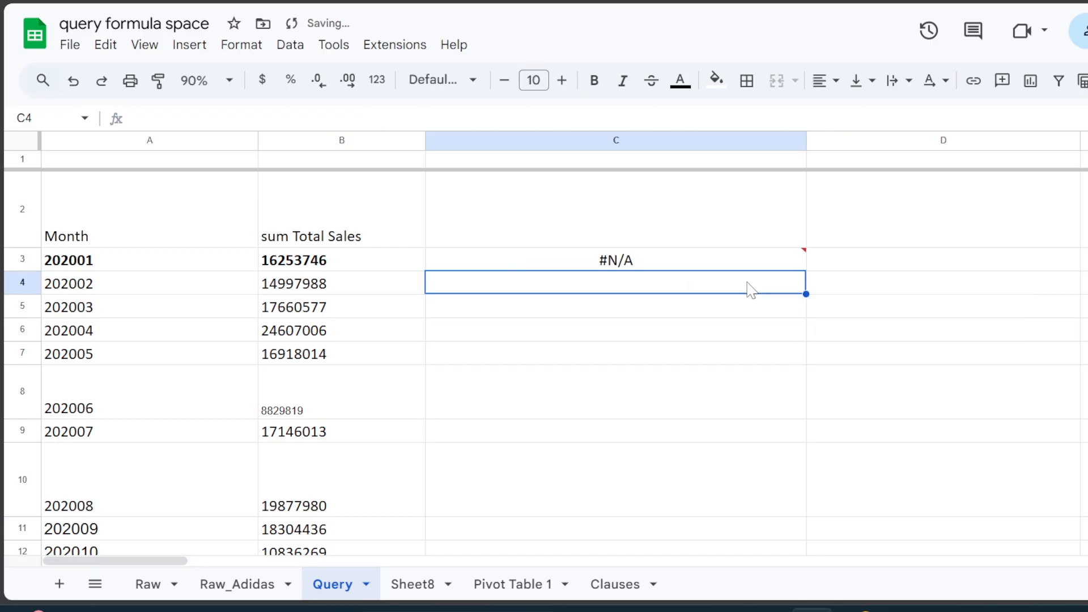
Enlarge the formula bar and remove column N from the SELECT clause of the A2 QUERY, keeping SUM(J) grouped by N.
{"action": "left_click", "coordinate": [553, 264]}
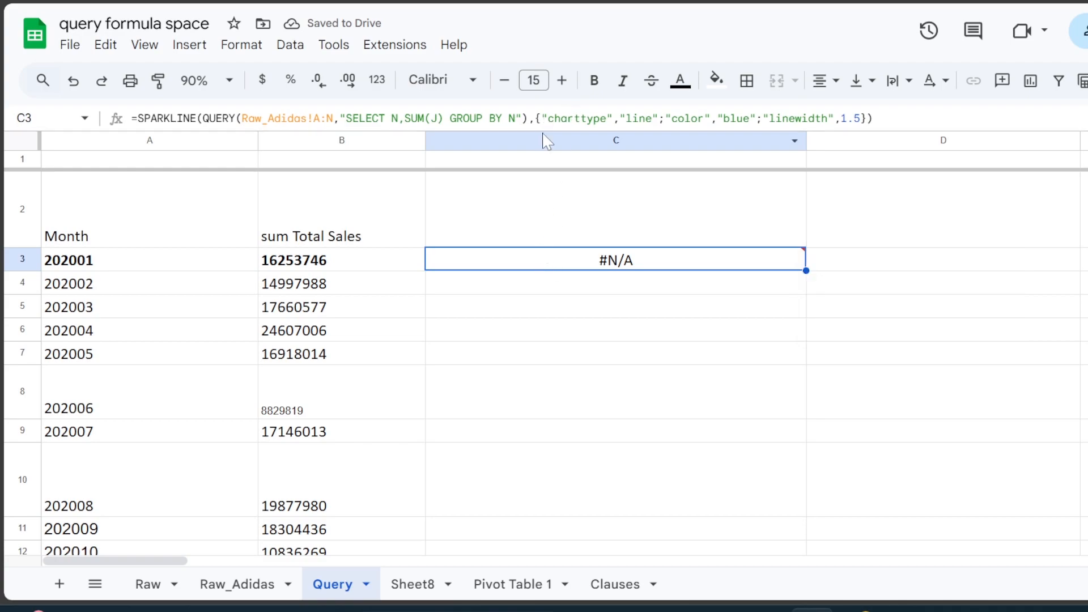
{"action": "left_click_drag", "start_coordinate": [545, 129], "coordinate": [538, 170]}
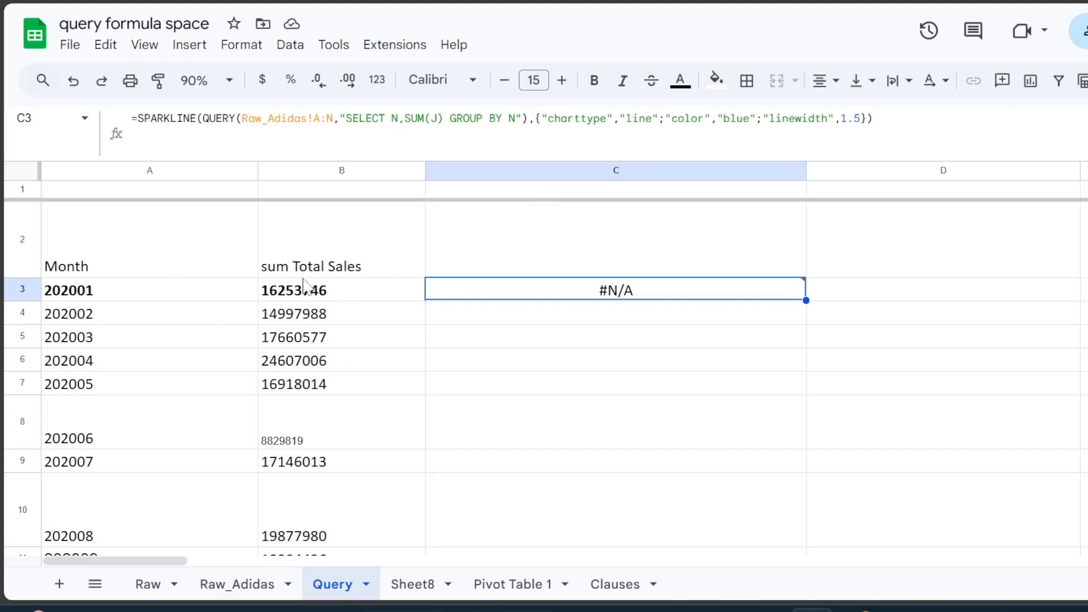
{"action": "left_click", "coordinate": [189, 274]}
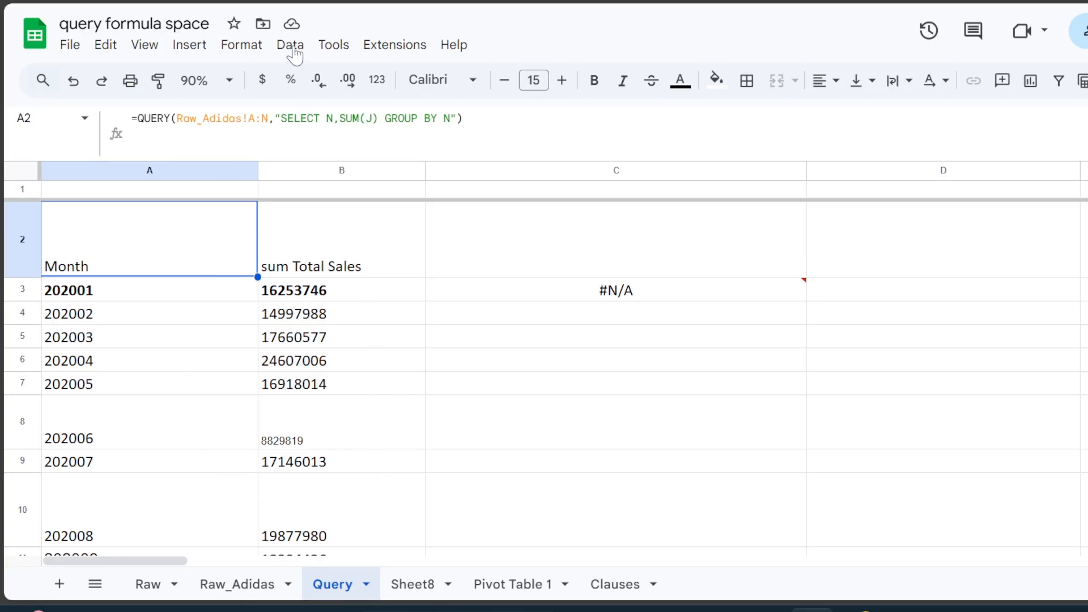
{"action": "left_click", "coordinate": [333, 119]}
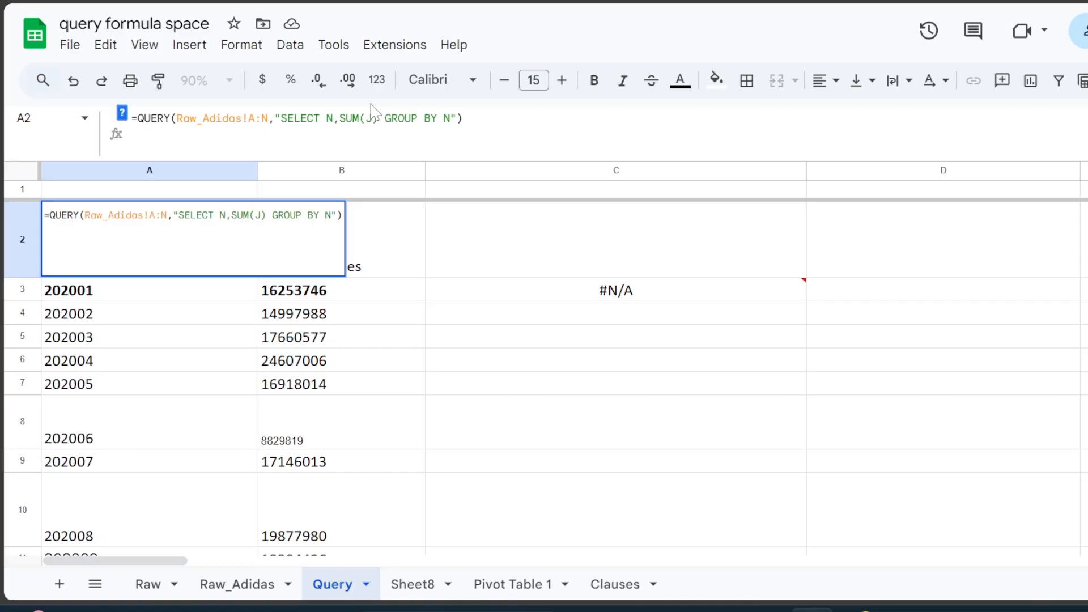
{"action": "key", "text": "BackSpace"}
{"action": "key", "text": "BackSpace"}
{"action": "key", "text": "Return"}
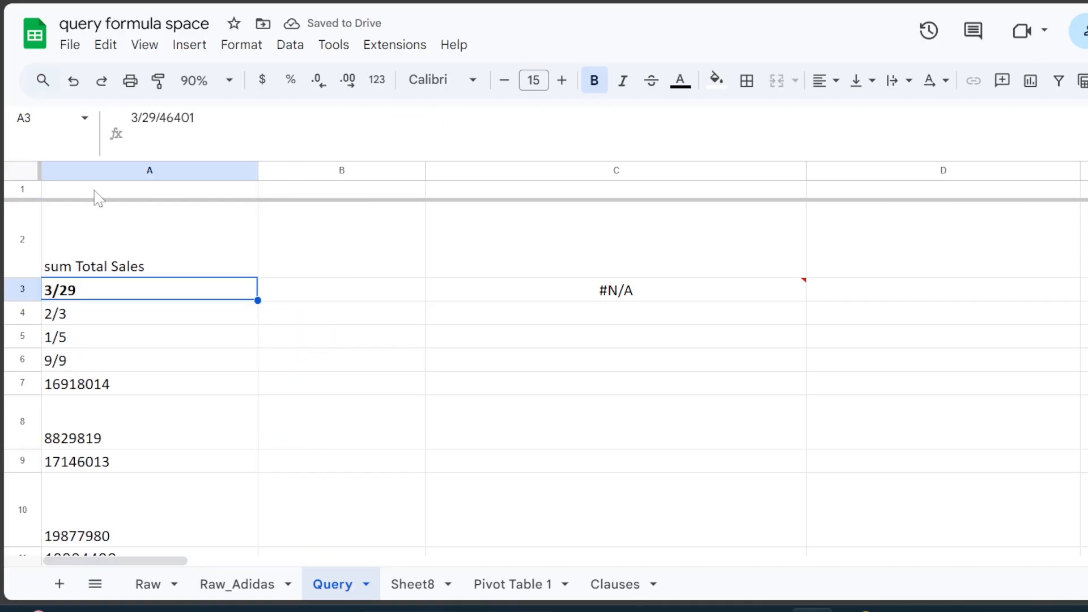
Format column A as Number with no decimal places.
{"action": "left_click", "coordinate": [121, 170]}
{"action": "left_click", "coordinate": [385, 85]}
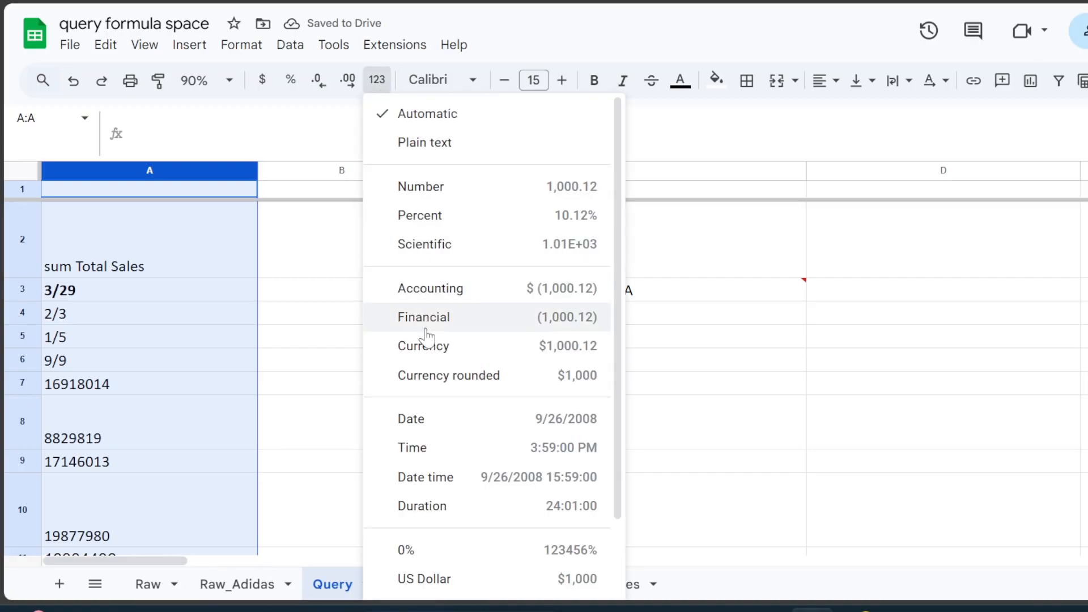
{"action": "scroll", "coordinate": [436, 442], "scroll_direction": "down", "scroll_amount": 2}
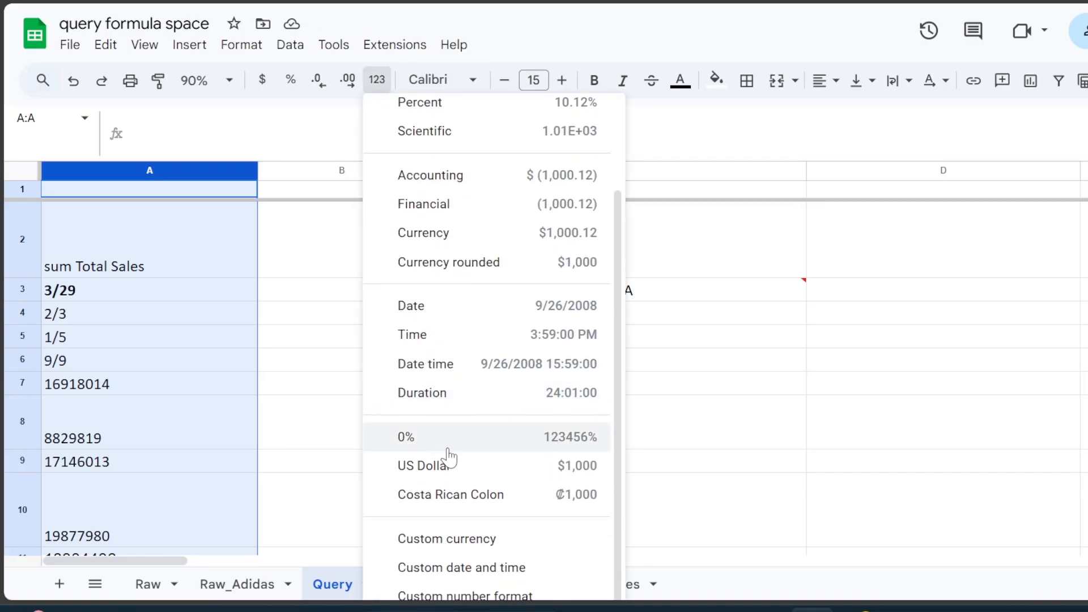
{"action": "scroll", "coordinate": [447, 316], "scroll_direction": "up", "scroll_amount": 3}
{"action": "left_click", "coordinate": [464, 186]}
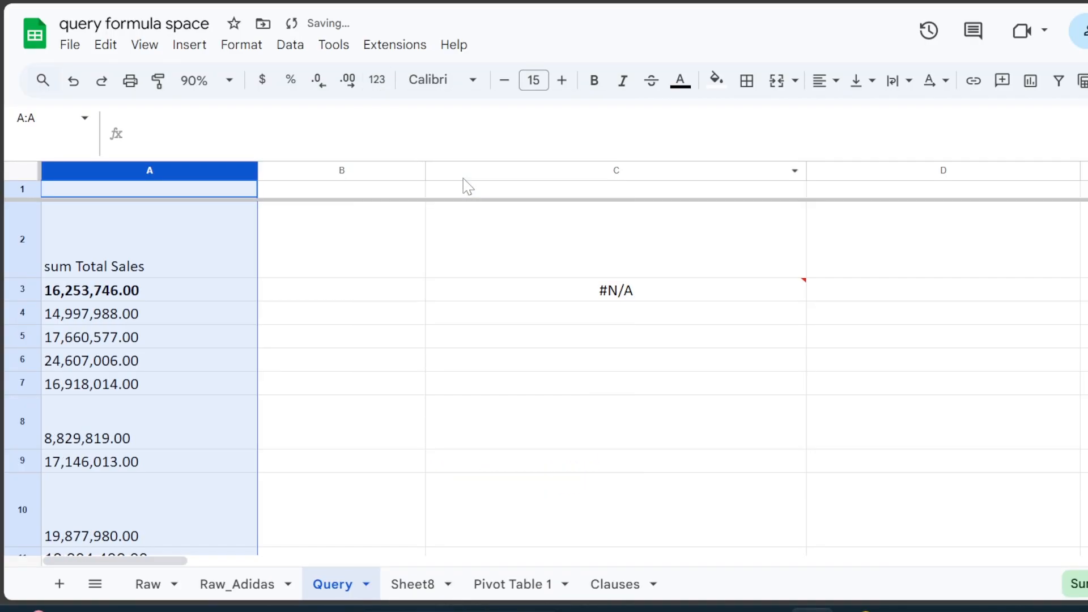
{"action": "double_click", "coordinate": [312, 85]}
Add column N back before SUM(J) in the SELECT clause of the A2 QUERY, using an uppercase column letter.
{"action": "left_click", "coordinate": [162, 272]}
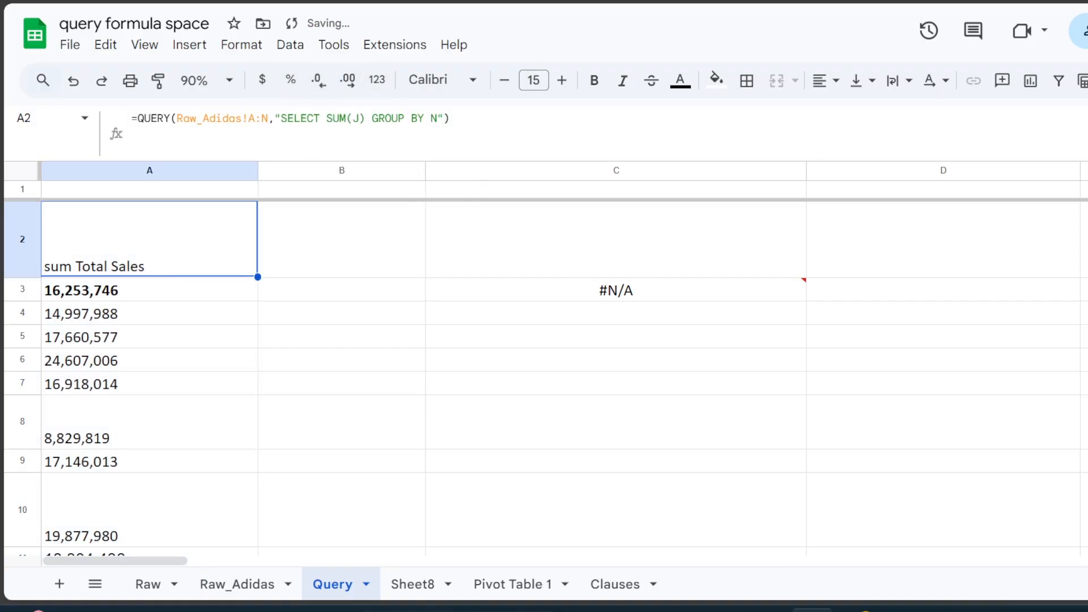
{"action": "left_click", "coordinate": [326, 118]}
{"action": "type", "text": "n,"}
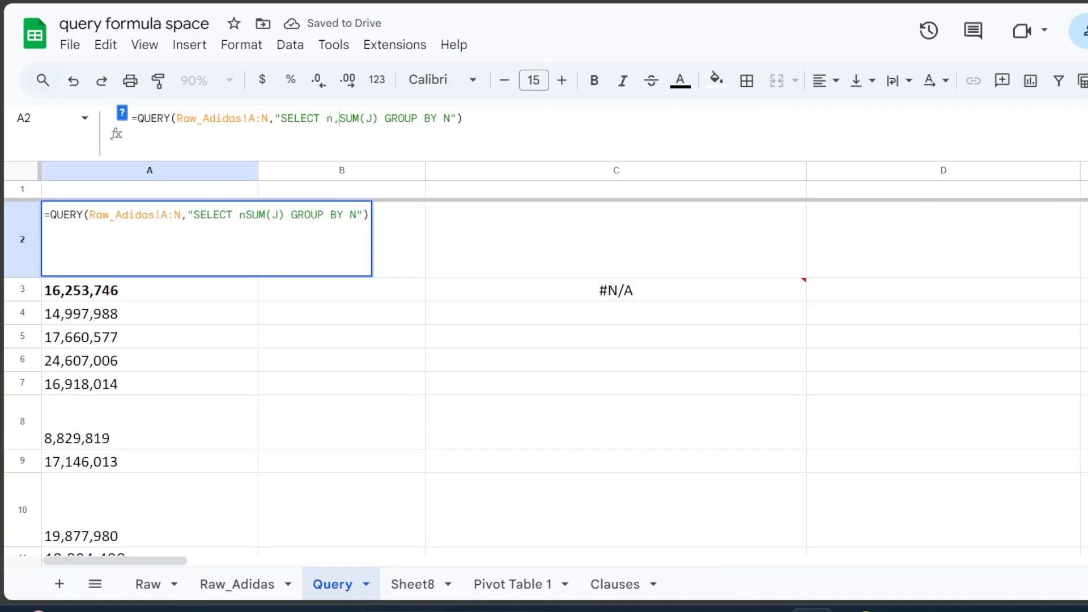
{"action": "key", "text": "Return"}
{"action": "left_click", "coordinate": [161, 205]}
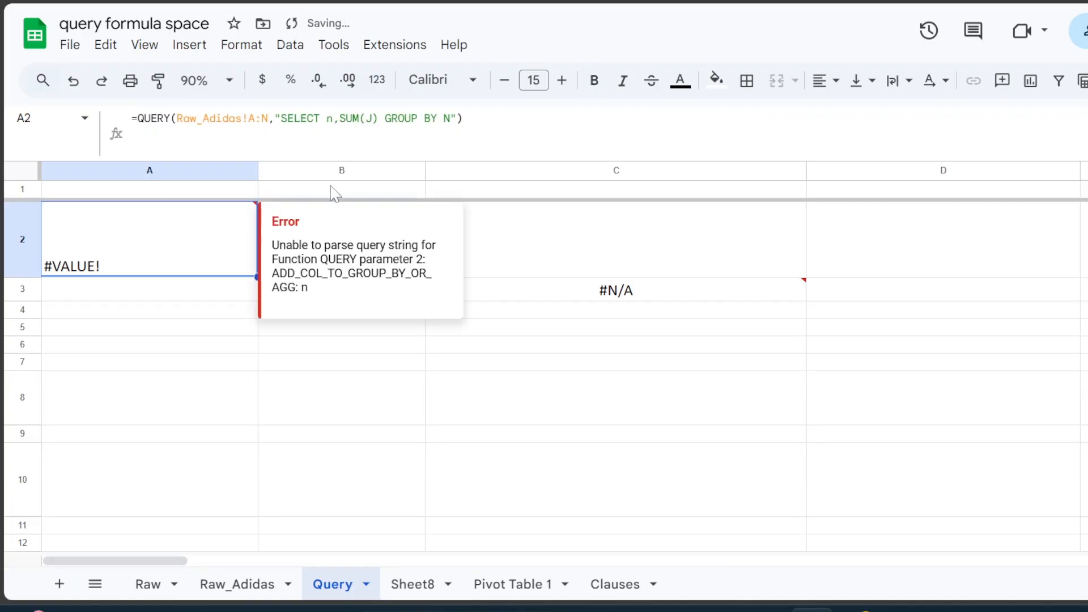
{"action": "left_click", "coordinate": [332, 118]}
{"action": "key", "text": "BackSpace"}
{"action": "type", "text": "N"}
{"action": "key", "text": "Return"}
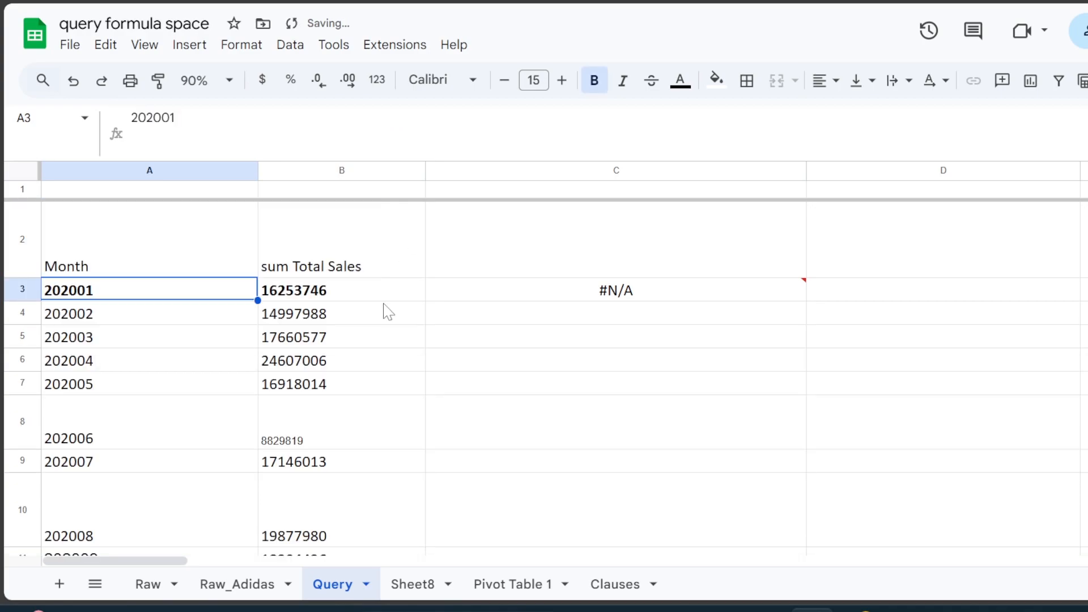
Undo the re-adding of column N to the A2 QUERY.
{"action": "left_click", "coordinate": [317, 310]}
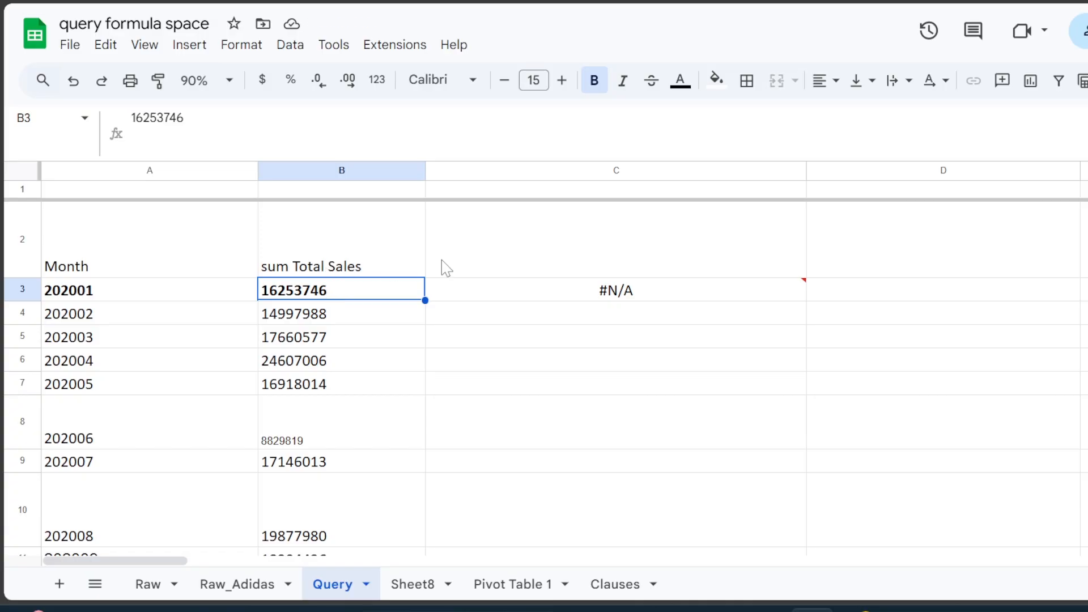
{"action": "key", "text": "ctrl+z"}
{"action": "key", "text": "ctrl+z"}
{"action": "left_click", "coordinate": [247, 389]}
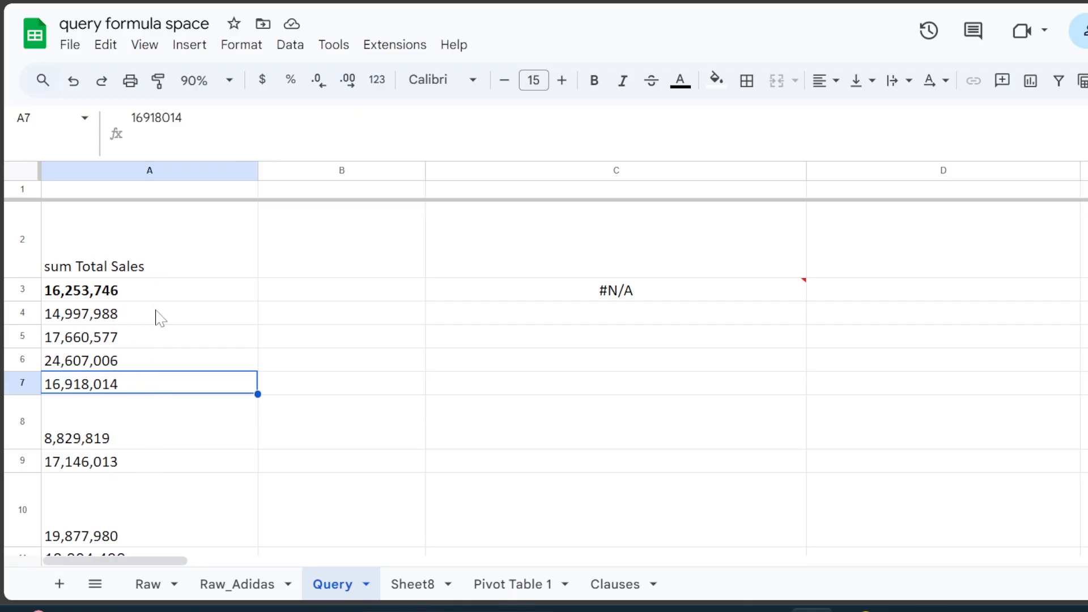
{"action": "scroll", "coordinate": [164, 388], "scroll_direction": "down", "scroll_amount": 3}
{"action": "scroll", "coordinate": [159, 386], "scroll_direction": "up", "scroll_amount": 3}
Find the Invoice Date column on Raw_Adidas and change the A2 QUERY to group by that column, C.
{"action": "left_click", "coordinate": [154, 262]}
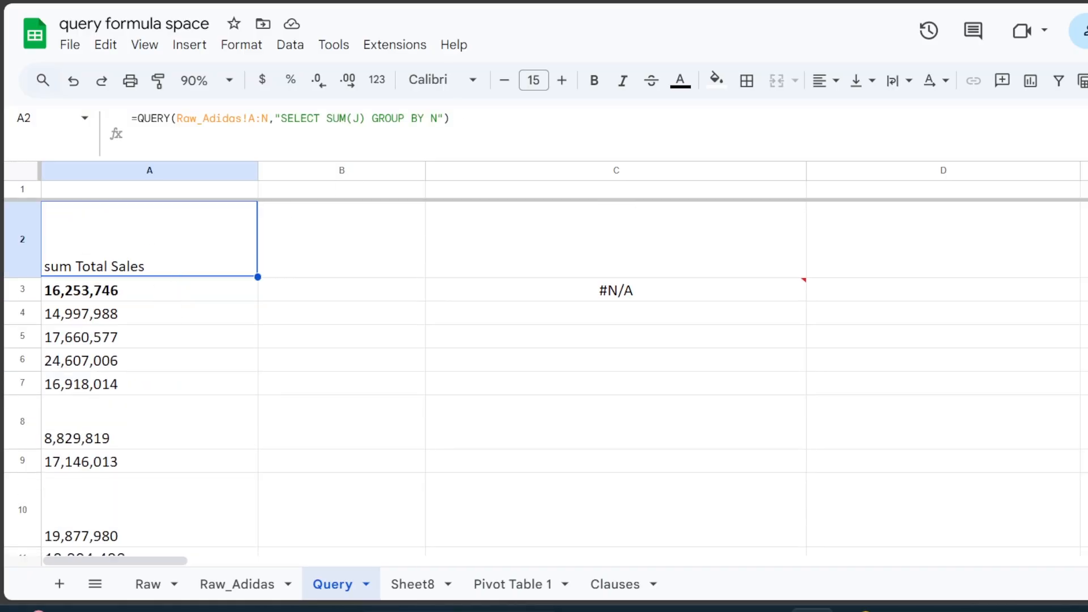
{"action": "left_click_drag", "start_coordinate": [373, 117], "coordinate": [437, 118]}
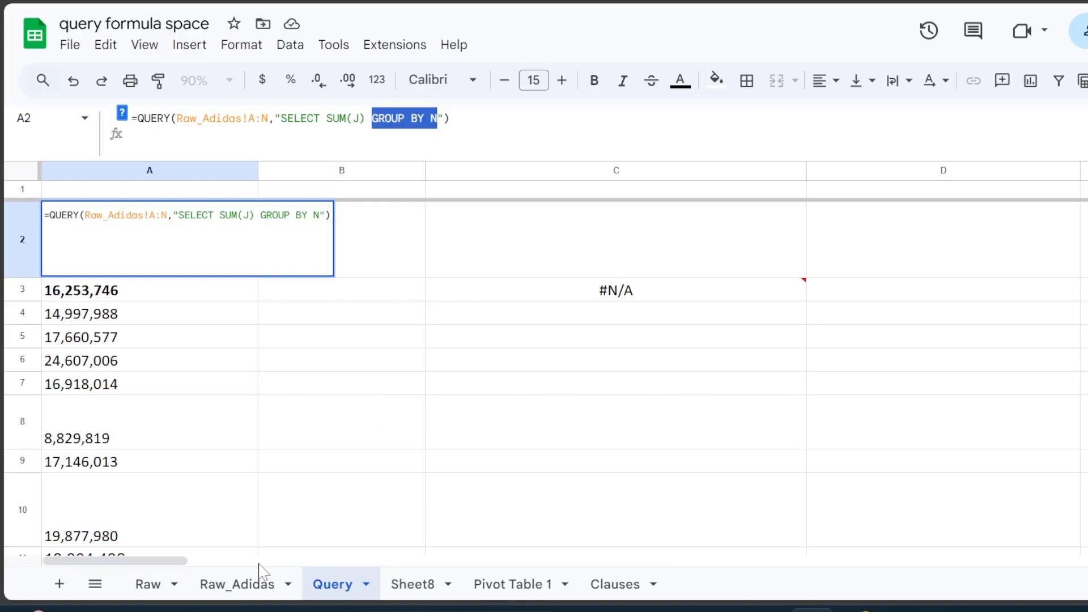
{"action": "left_click", "coordinate": [255, 585]}
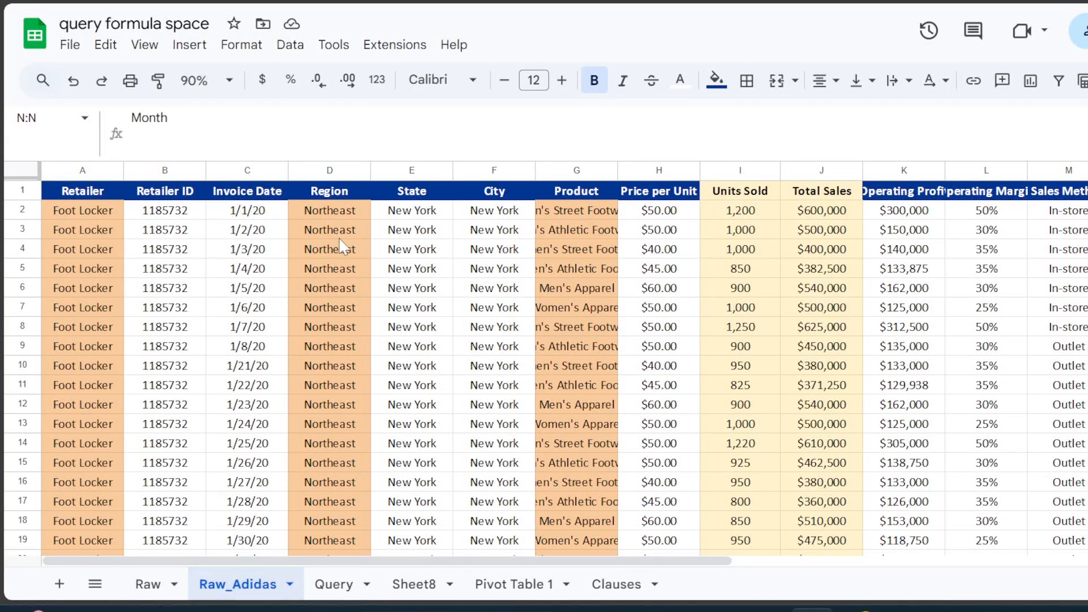
{"action": "left_click", "coordinate": [251, 195]}
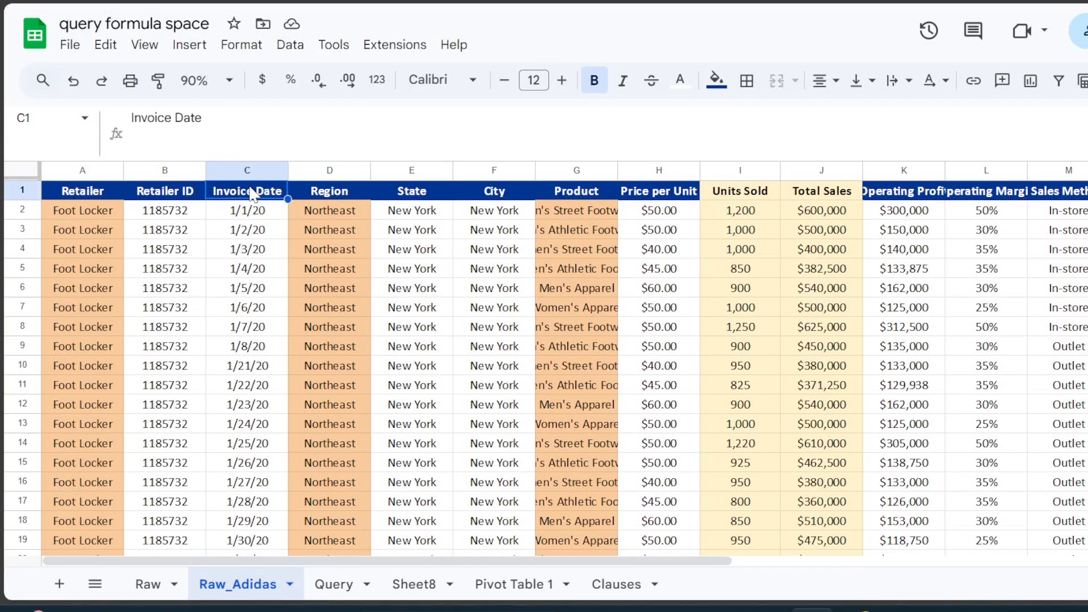
{"action": "left_click", "coordinate": [334, 584]}
{"action": "left_click", "coordinate": [436, 118]}
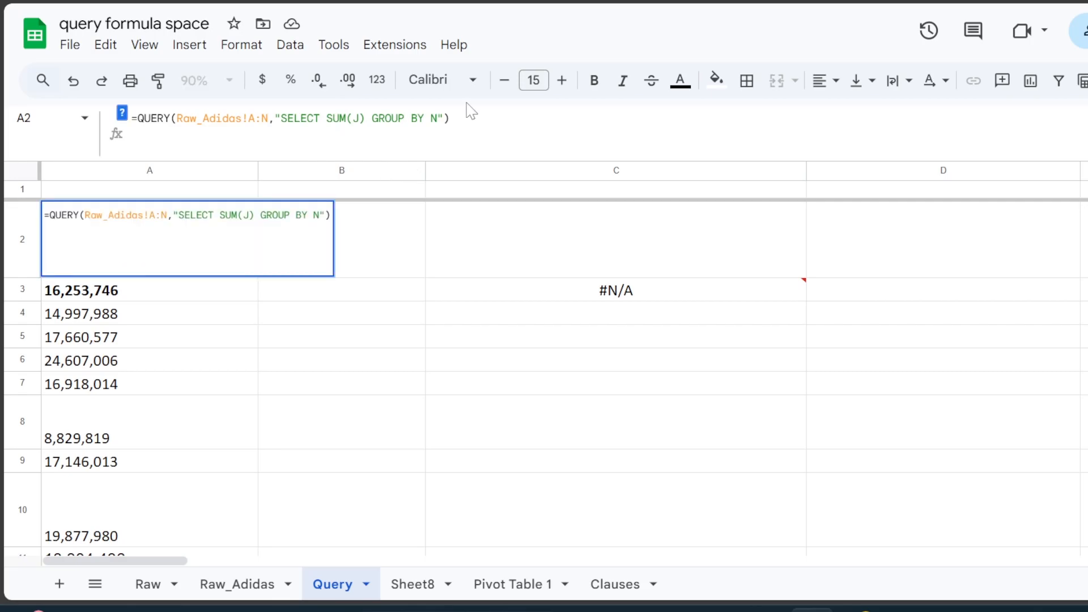
{"action": "type", "text": "C"}
{"action": "key", "text": "Return"}
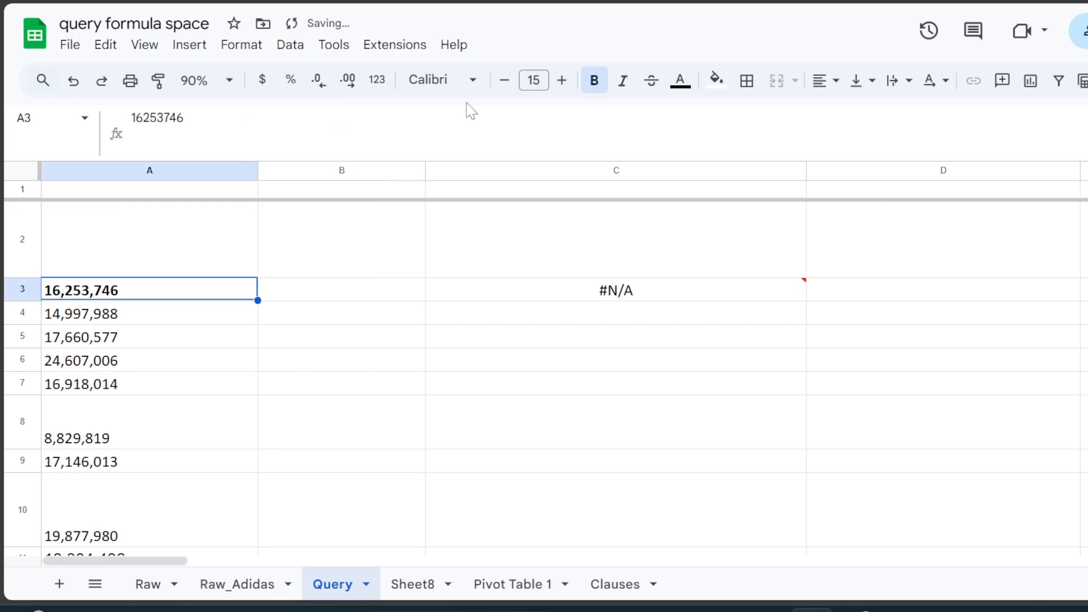
Look through the totals by invoice date, then undo the last grouping change in the A2 QUERY.
{"action": "scroll", "coordinate": [151, 306], "scroll_direction": "down", "scroll_amount": 15}
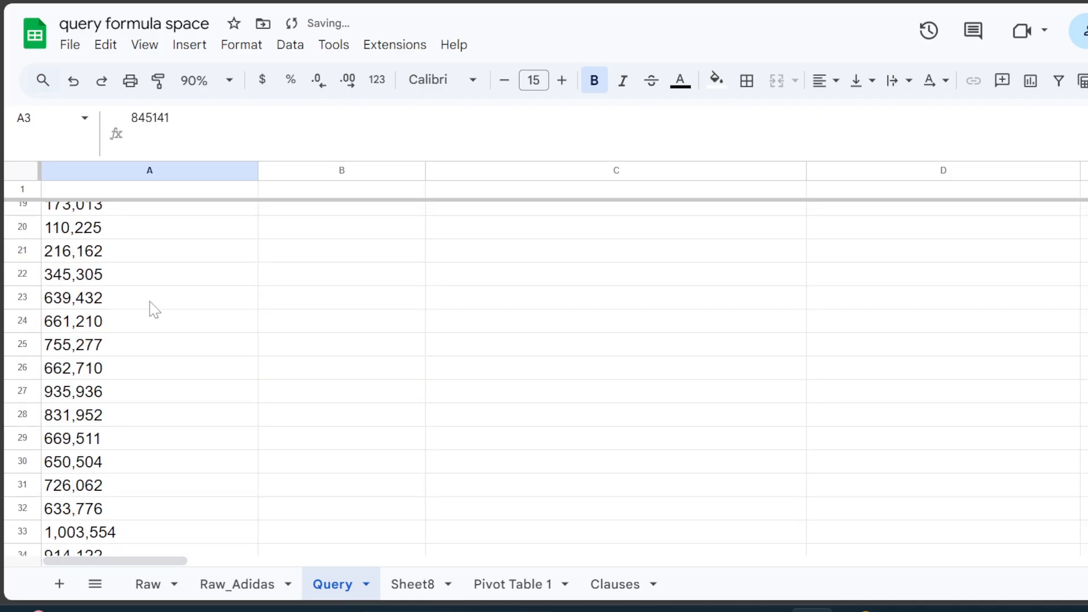
{"action": "scroll", "coordinate": [152, 316], "scroll_direction": "up", "scroll_amount": 15}
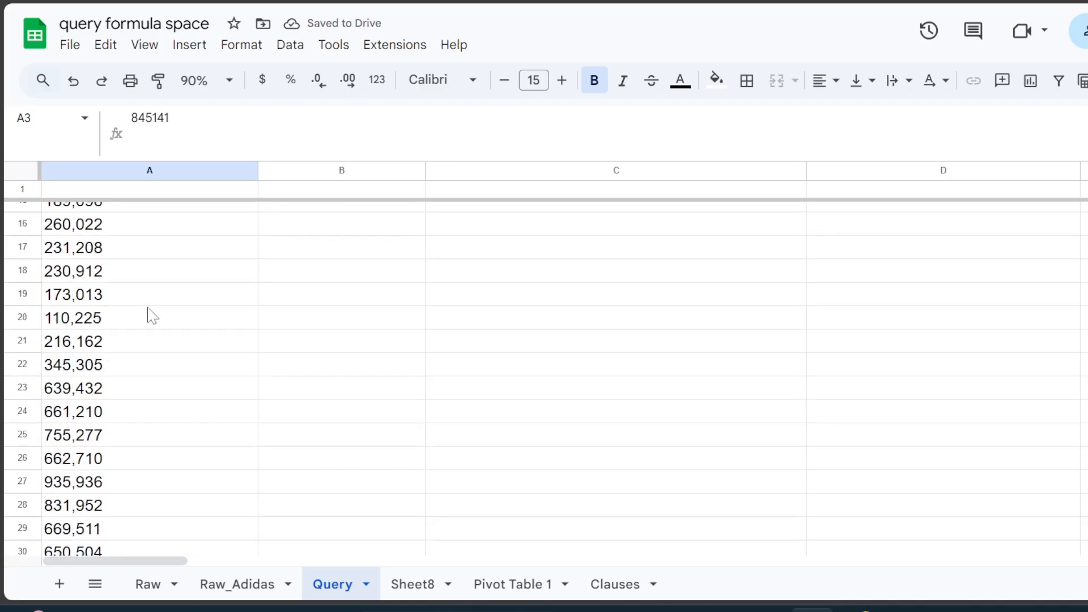
{"action": "left_click", "coordinate": [177, 266]}
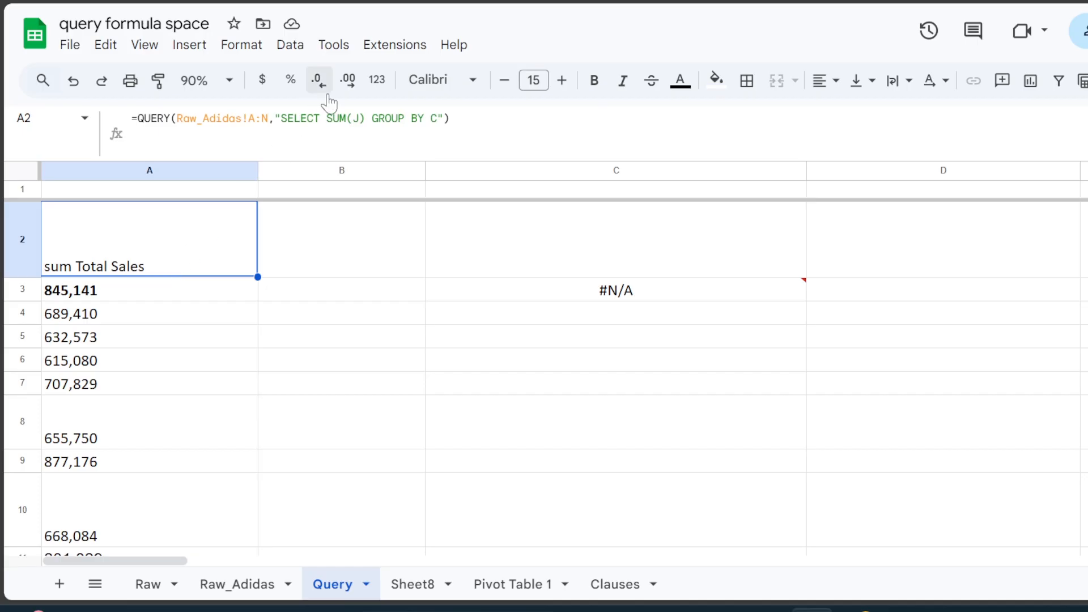
{"action": "key", "text": "ctrl+z"}
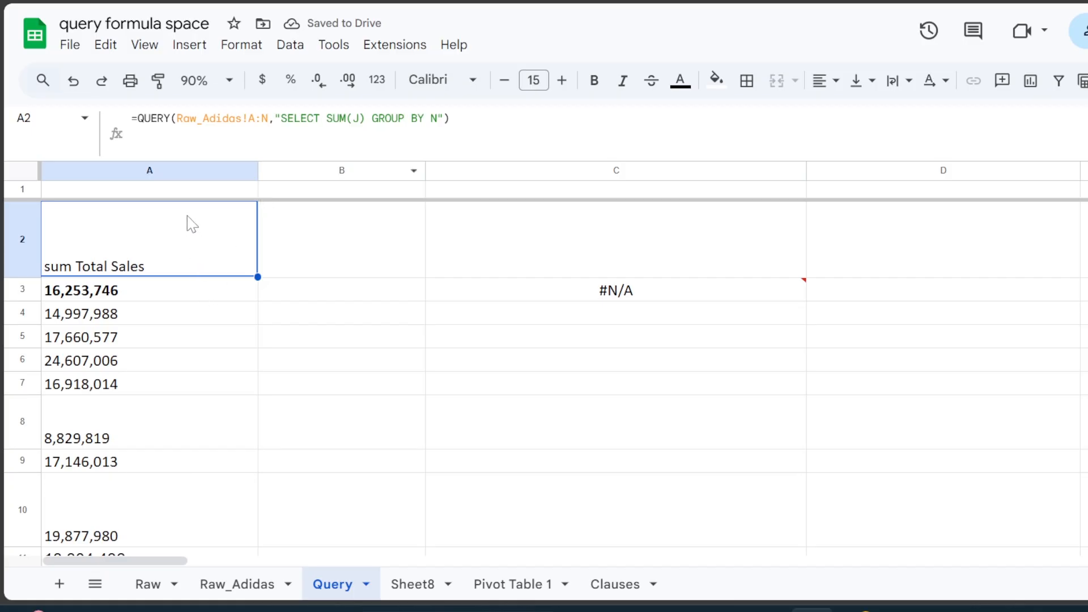
{"action": "scroll", "coordinate": [134, 272], "scroll_direction": "down", "scroll_amount": 5}
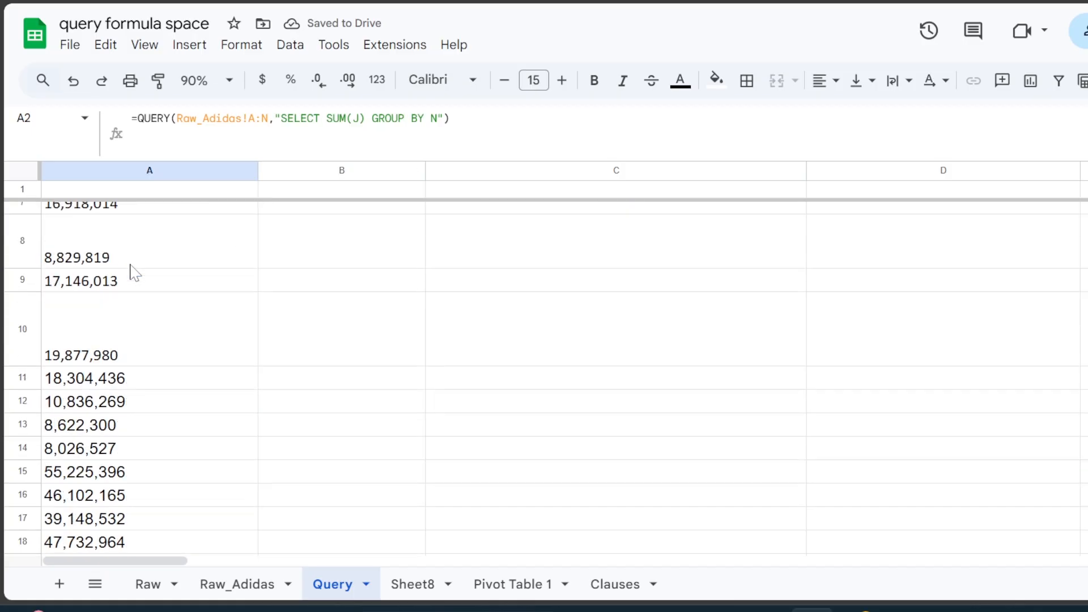
{"action": "scroll", "coordinate": [135, 272], "scroll_direction": "up", "scroll_amount": 5}
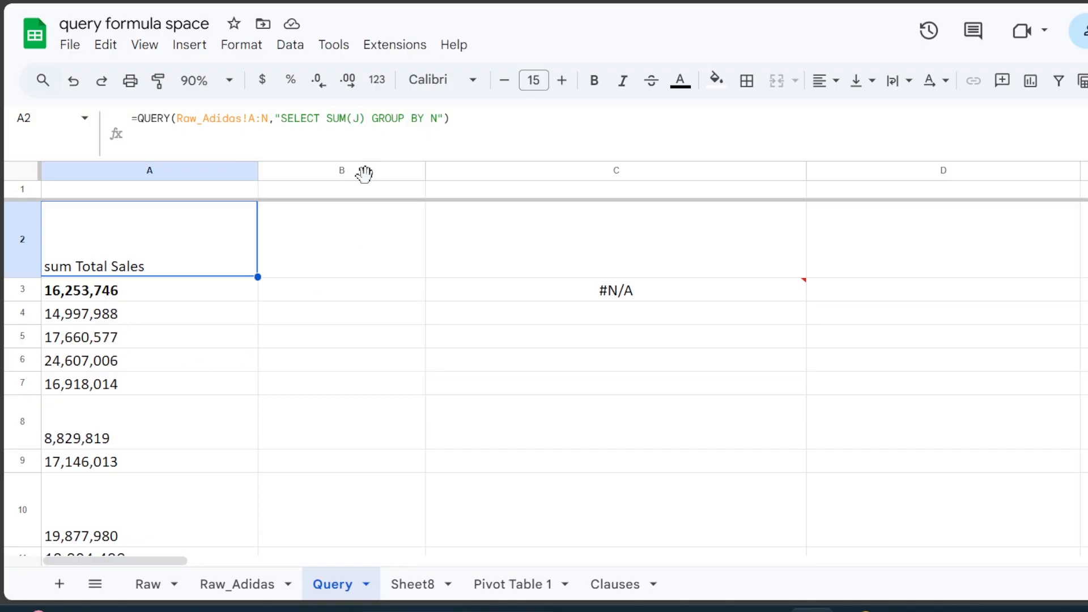
Replace the QUERY inside C3's SPARKLINE with A2's QUERY expression, without its equals sign, and enlarge row 3 to about 2.5 times its height.
{"action": "mouse_move", "coordinate": [557, 292]}
{"action": "left_click_drag", "start_coordinate": [449, 118], "coordinate": [138, 118]}
{"action": "key", "text": "ctrl+c"}
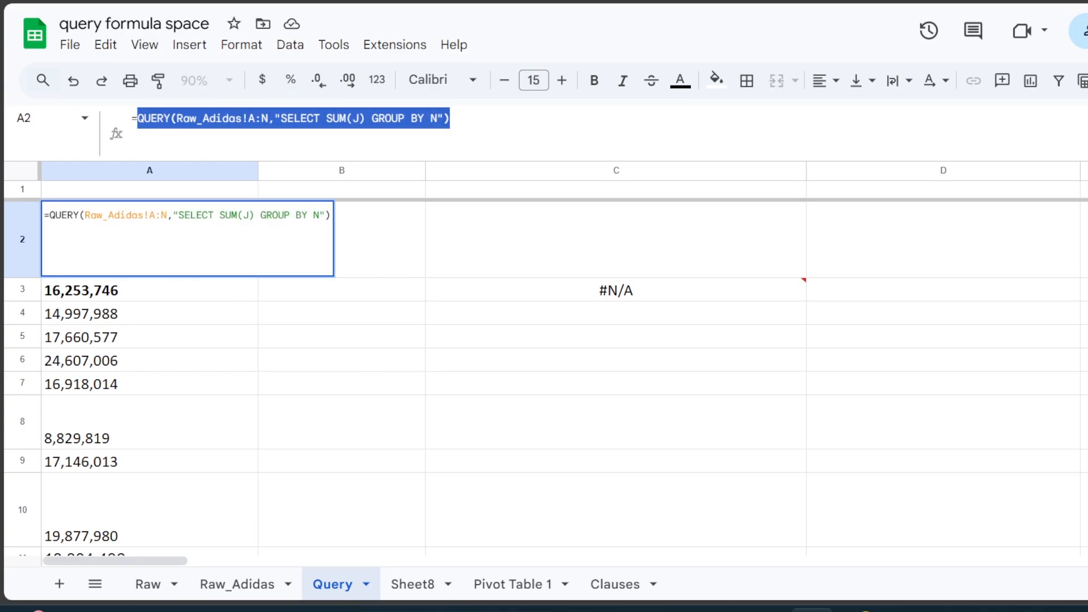
{"action": "left_click", "coordinate": [684, 299]}
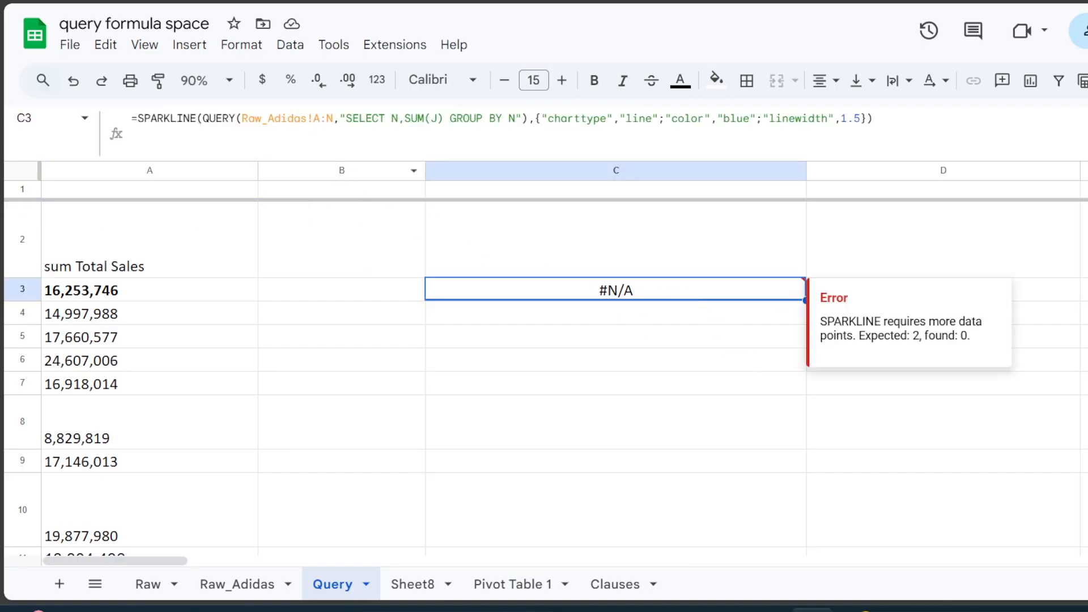
{"action": "left_click_drag", "start_coordinate": [521, 118], "coordinate": [202, 117]}
{"action": "key", "text": "ctrl+v"}
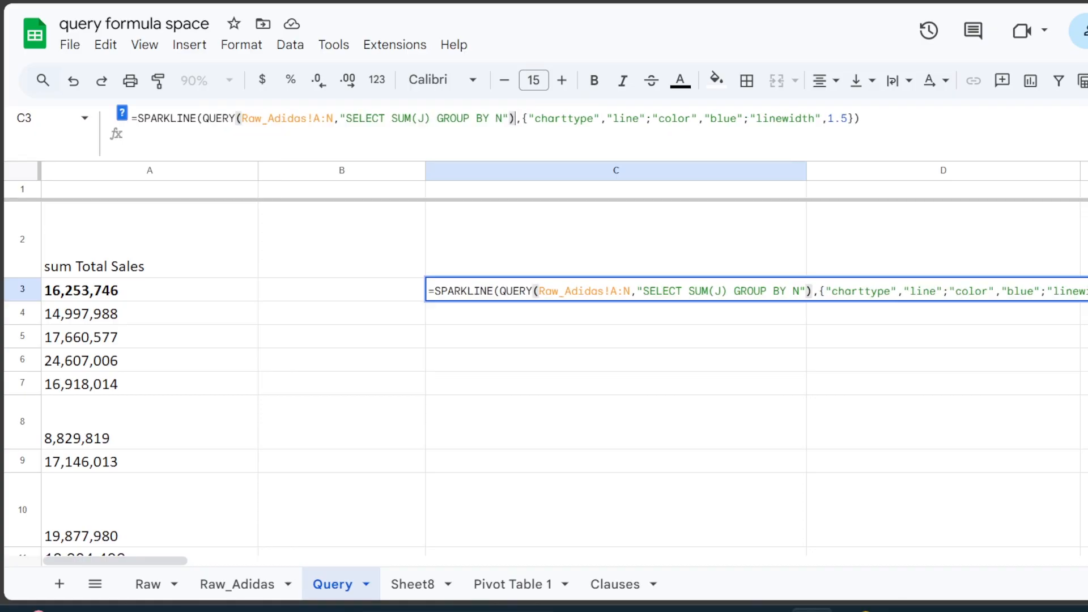
{"action": "key", "text": "Return"}
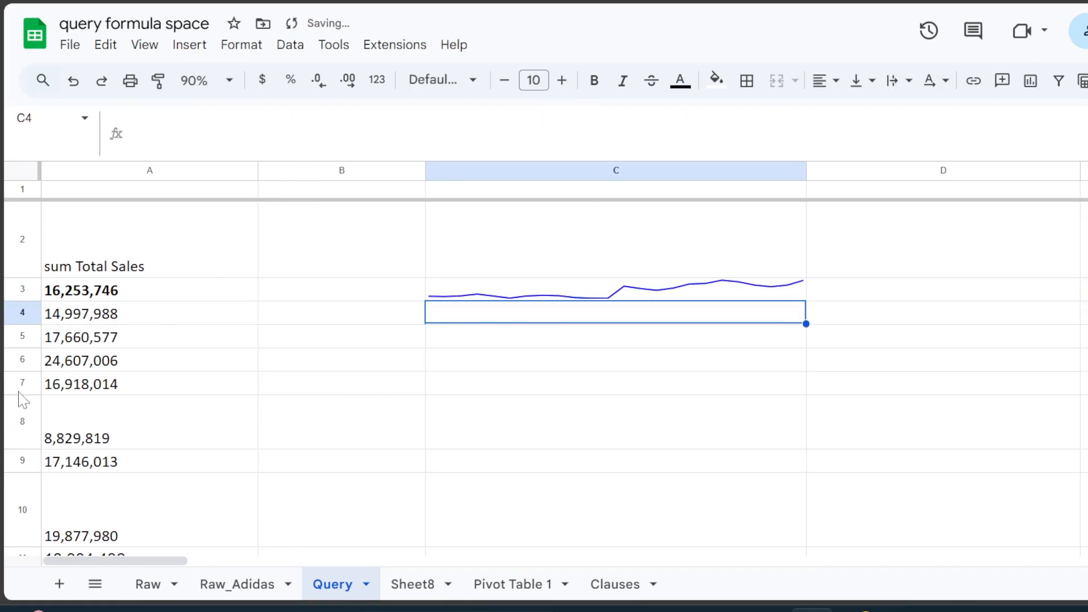
{"action": "left_click_drag", "start_coordinate": [24, 301], "coordinate": [24, 339]}
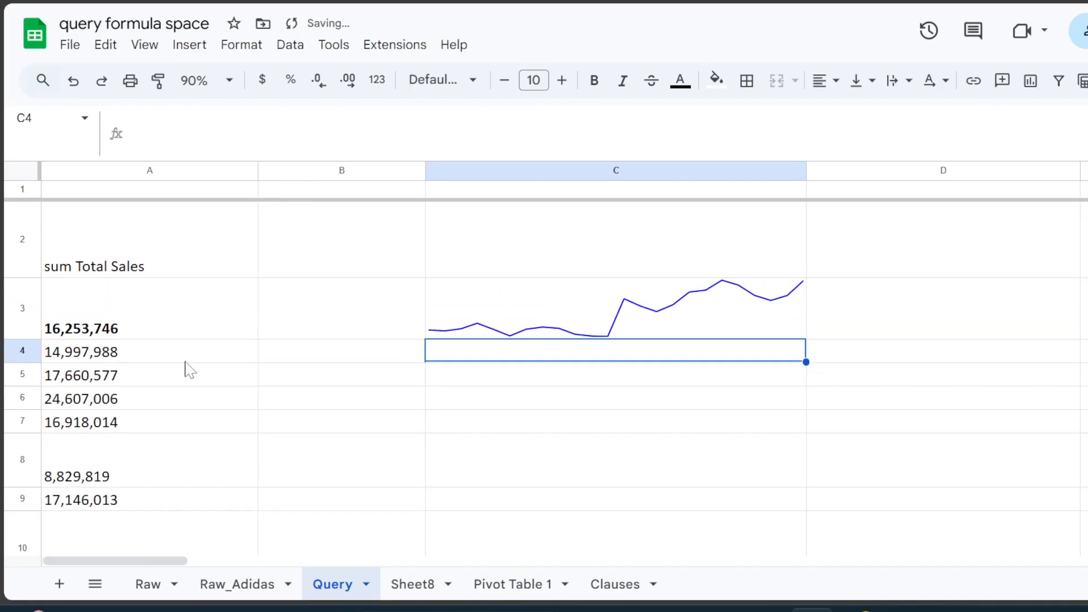
{"action": "left_click", "coordinate": [653, 323]}
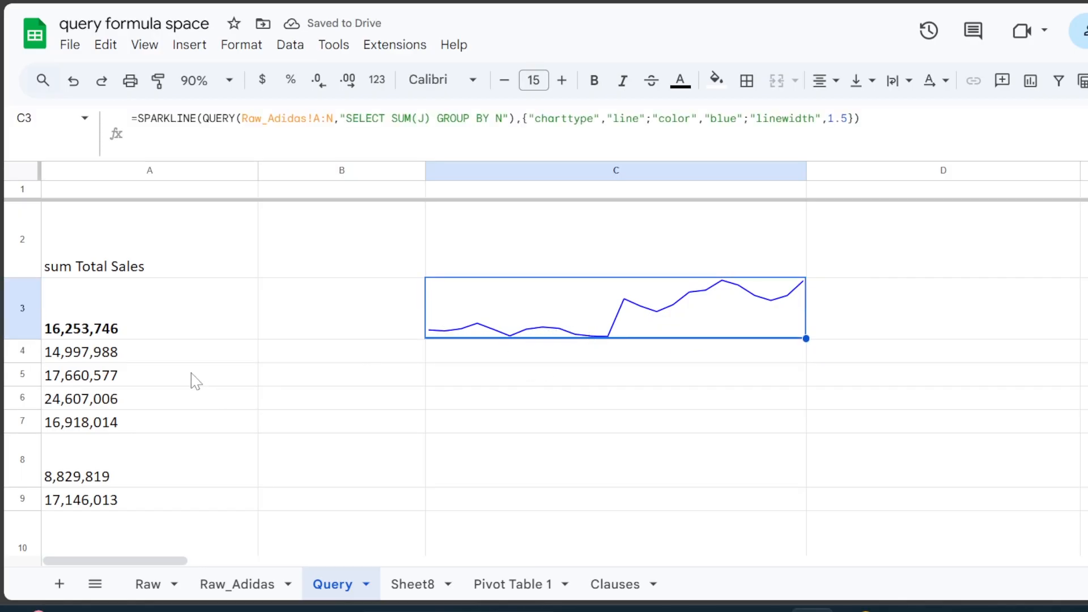
Examine the sales totals in column A and the A2 QUERY against the sparkline in C3.
{"action": "scroll", "coordinate": [190, 378], "scroll_direction": "down", "scroll_amount": 5}
{"action": "scroll", "coordinate": [187, 377], "scroll_direction": "down", "scroll_amount": 3}
{"action": "scroll", "coordinate": [187, 377], "scroll_direction": "up", "scroll_amount": 8}
{"action": "scroll", "coordinate": [207, 429], "scroll_direction": "down", "scroll_amount": 1}
{"action": "scroll", "coordinate": [211, 416], "scroll_direction": "down", "scroll_amount": 1}
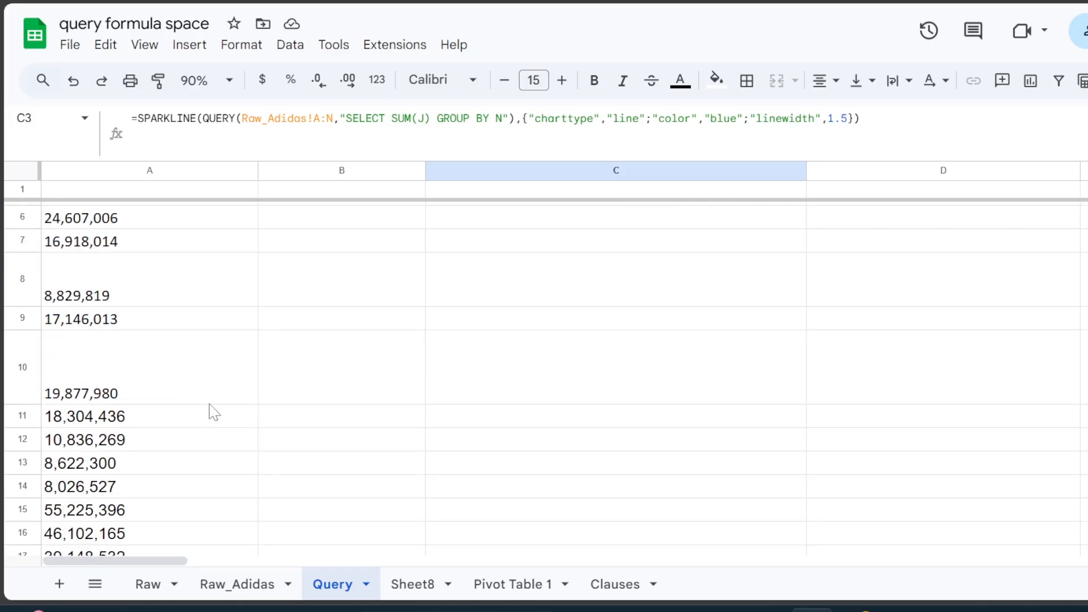
{"action": "scroll", "coordinate": [213, 412], "scroll_direction": "up", "scroll_amount": 1}
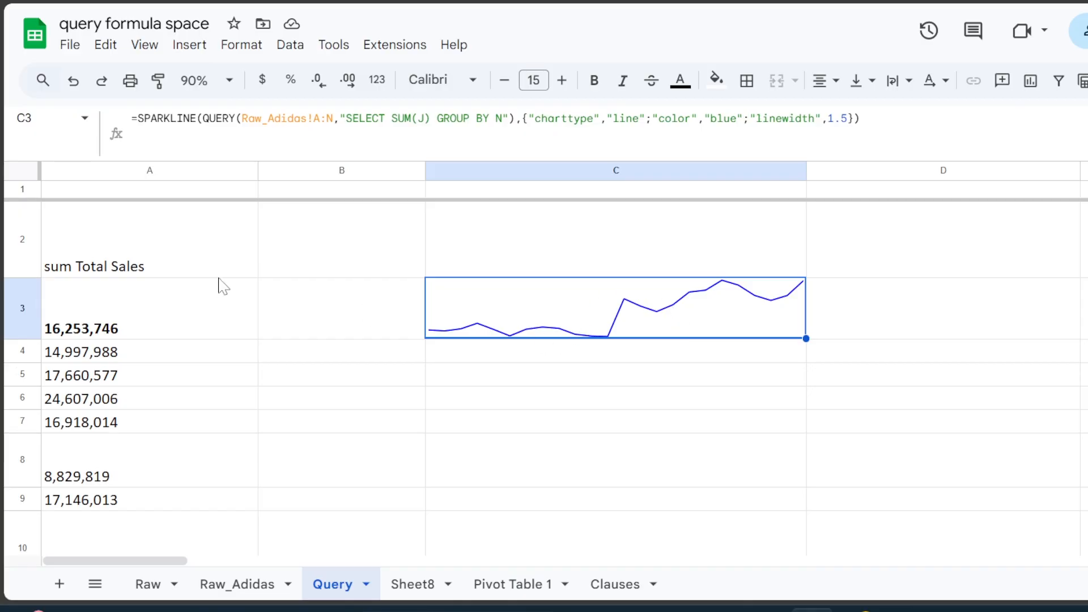
{"action": "left_click", "coordinate": [141, 267]}
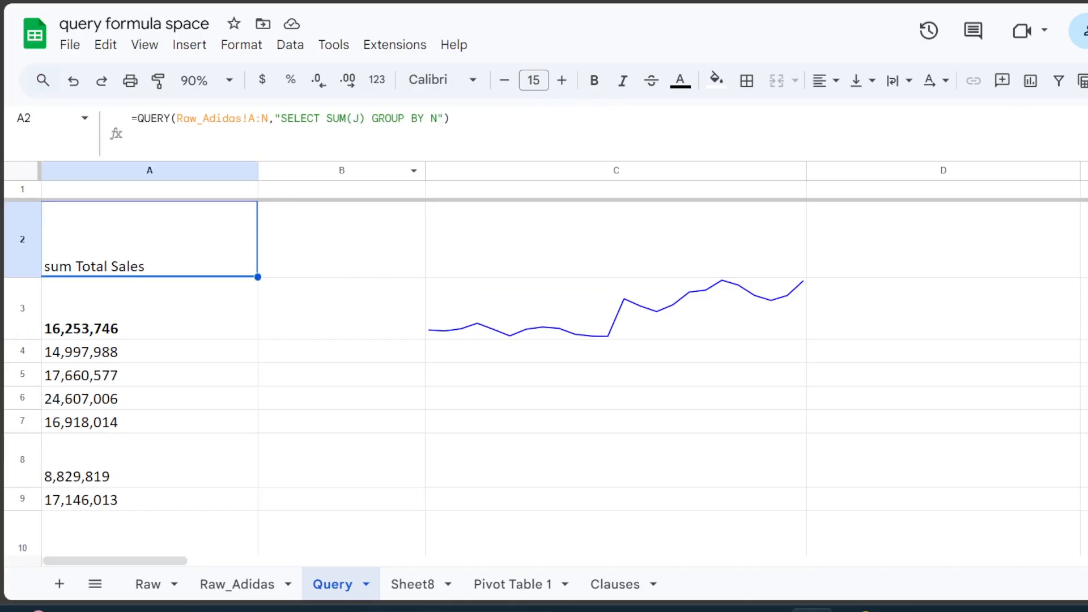
Add column N before SUM(J) in the A2 QUERY's SELECT clause and look over the monthly sales rows.
{"action": "left_click", "coordinate": [327, 118]}
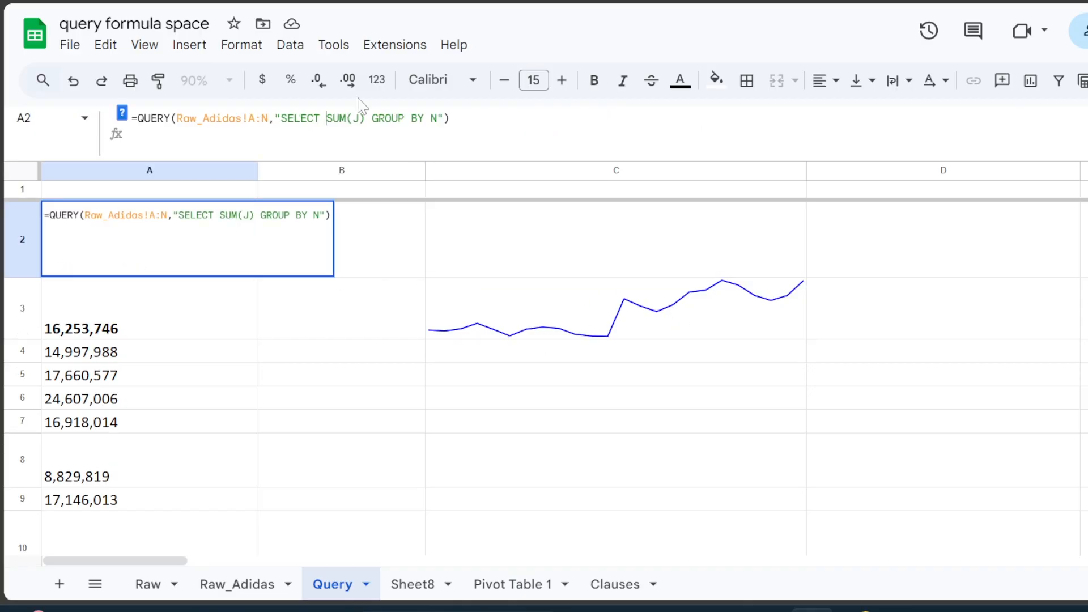
{"action": "type", "text": "N,"}
{"action": "key", "text": "Return"}
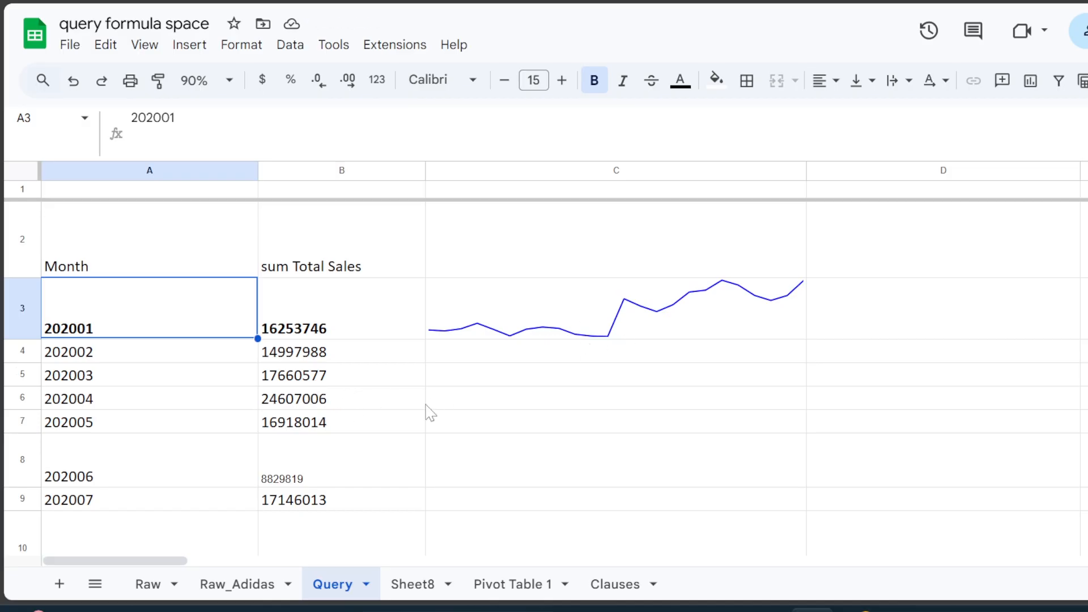
{"action": "scroll", "coordinate": [354, 464], "scroll_direction": "down", "scroll_amount": 1}
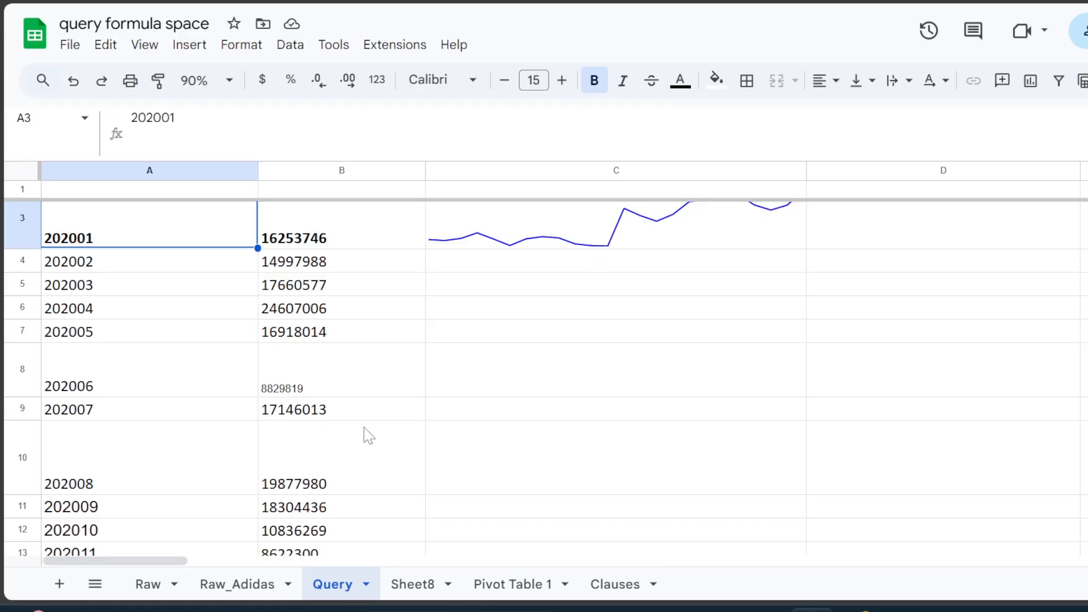
{"action": "scroll", "coordinate": [304, 527], "scroll_direction": "up", "scroll_amount": 1}
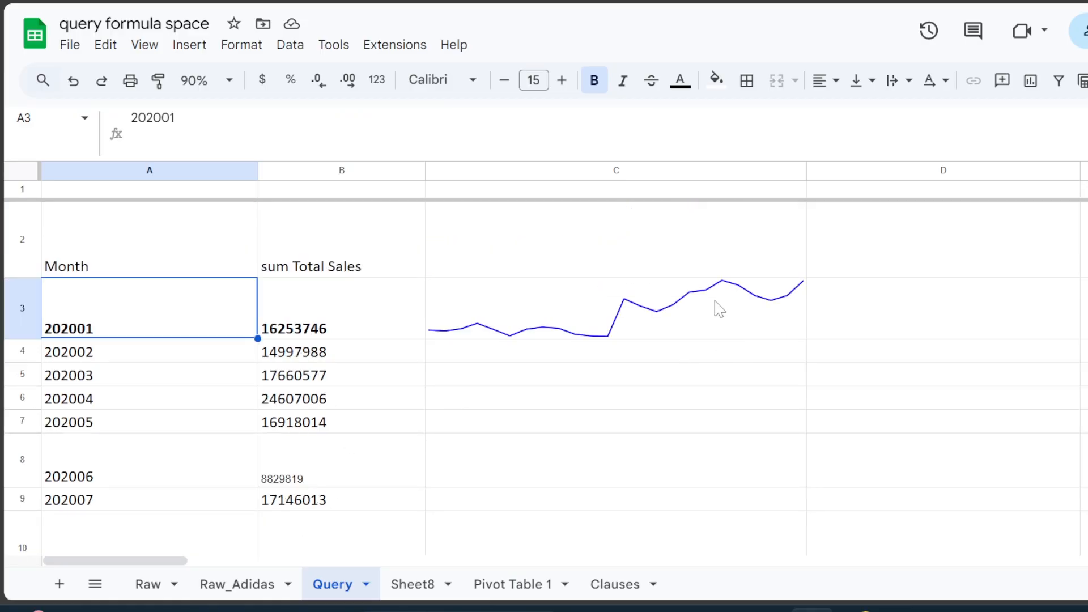
Change the charttype option in C3's SPARKLINE formula to "column" and reselect the cell to review the chart.
{"action": "left_click", "coordinate": [568, 324]}
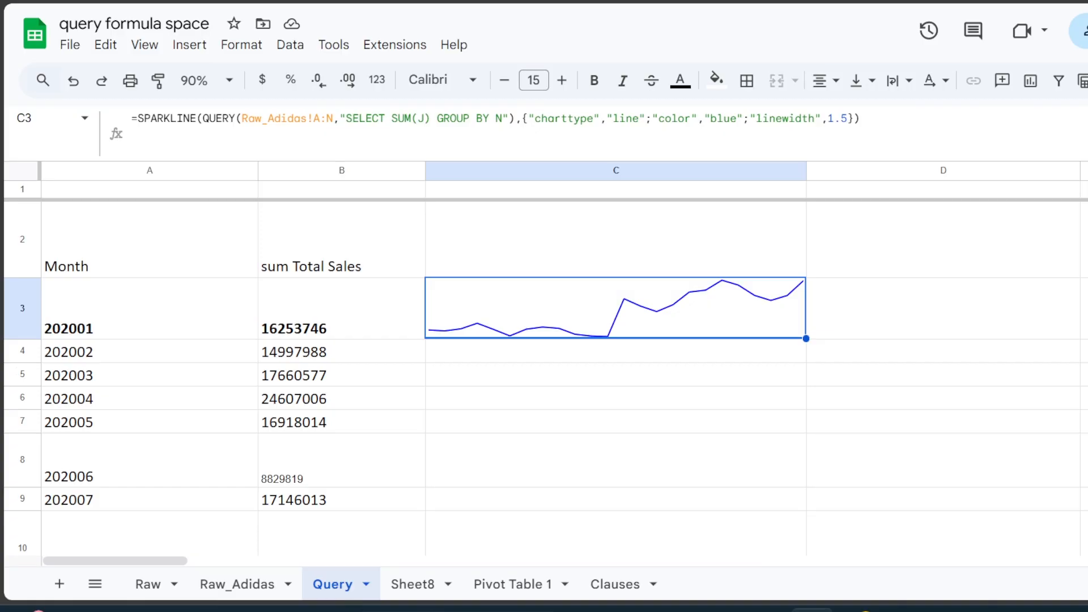
{"action": "left_click", "coordinate": [639, 118]}
{"action": "key", "text": "BackSpace"}
{"action": "key", "text": "BackSpace"}
{"action": "key", "text": "BackSpace"}
{"action": "key", "text": "BackSpace"}
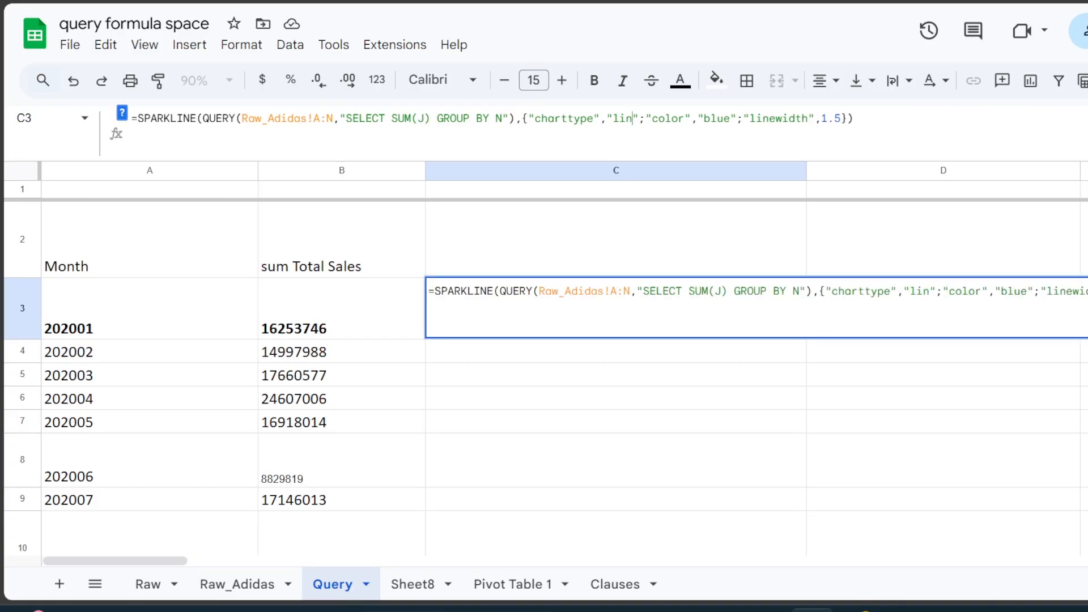
{"action": "type", "text": "CO"}
{"action": "key", "text": "BackSpace"}
{"action": "key", "text": "BackSpace"}
{"action": "type", "text": "column"}
{"action": "key", "text": "Return"}
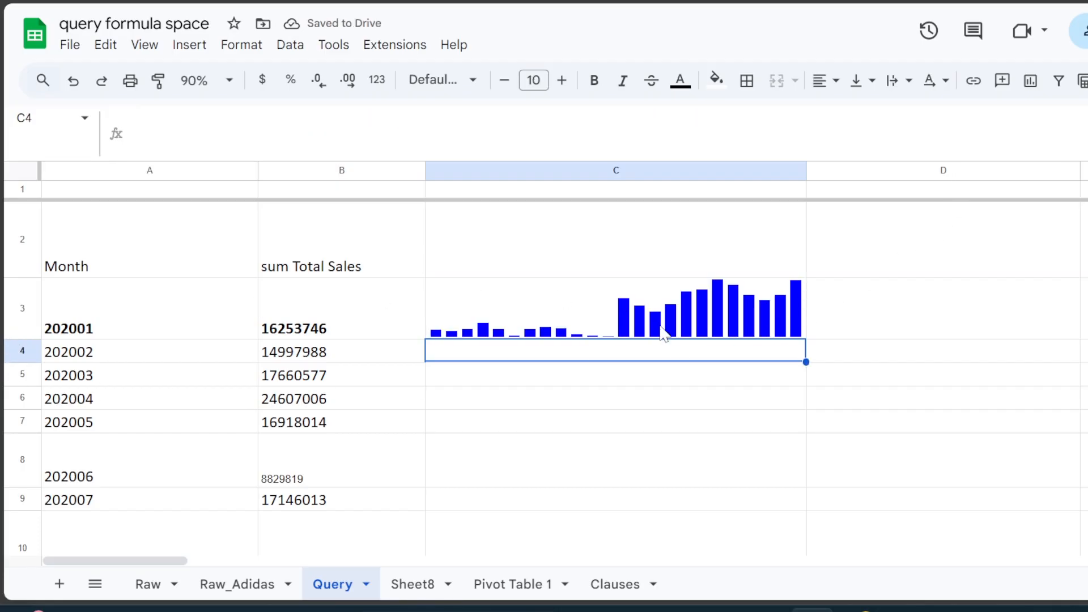
{"action": "left_click", "coordinate": [656, 308]}
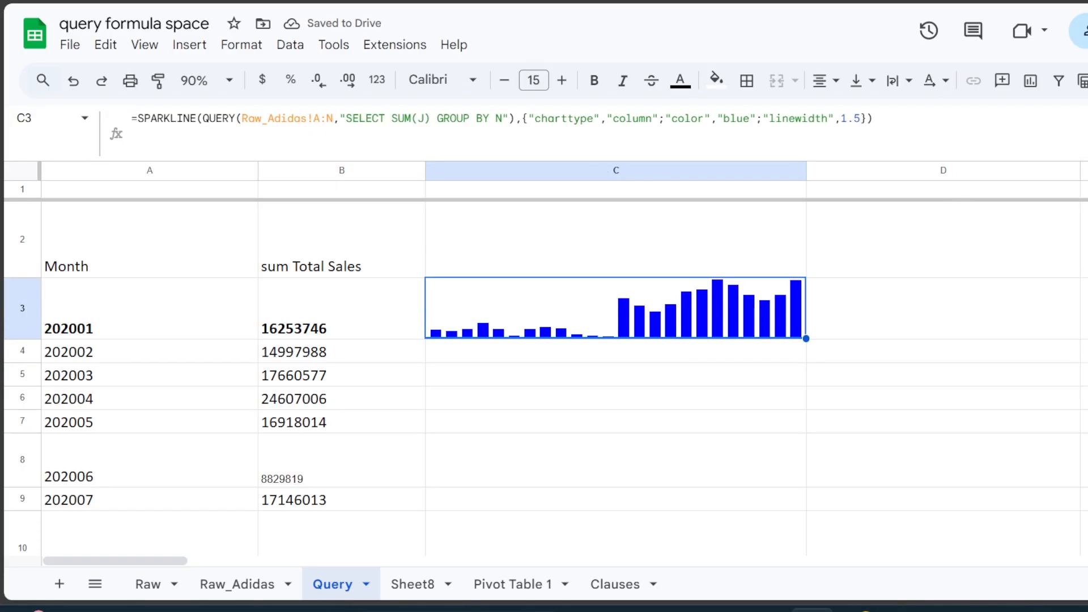